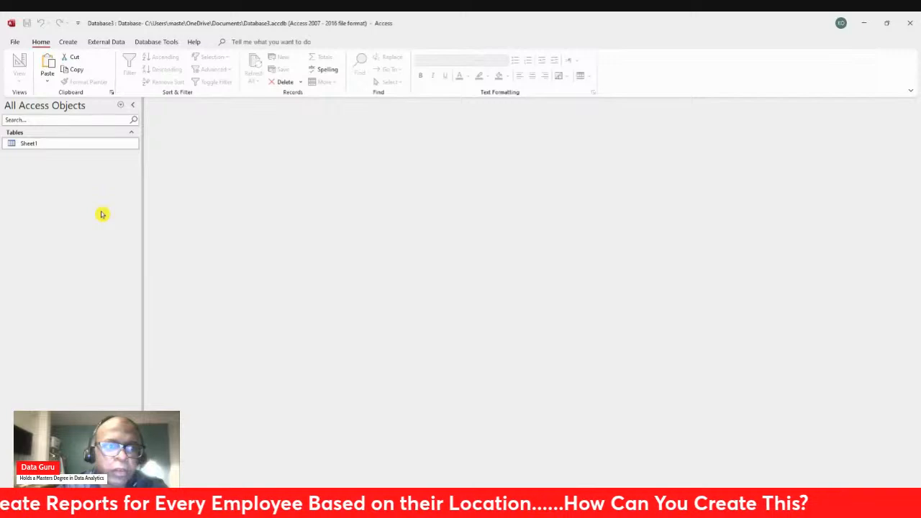
Step: Rename the Sheet1 table as Employee
{"action": "key", "text": "F2"}
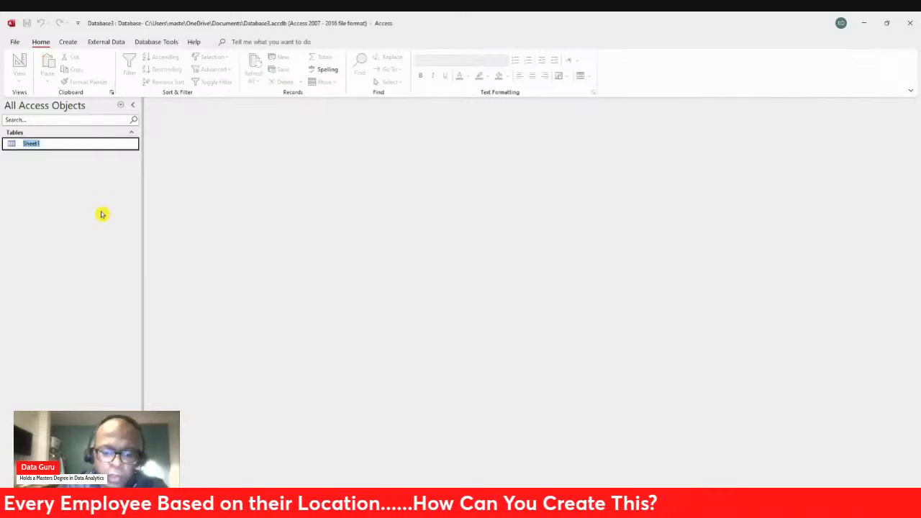
{"action": "type", "text": "Employe"}
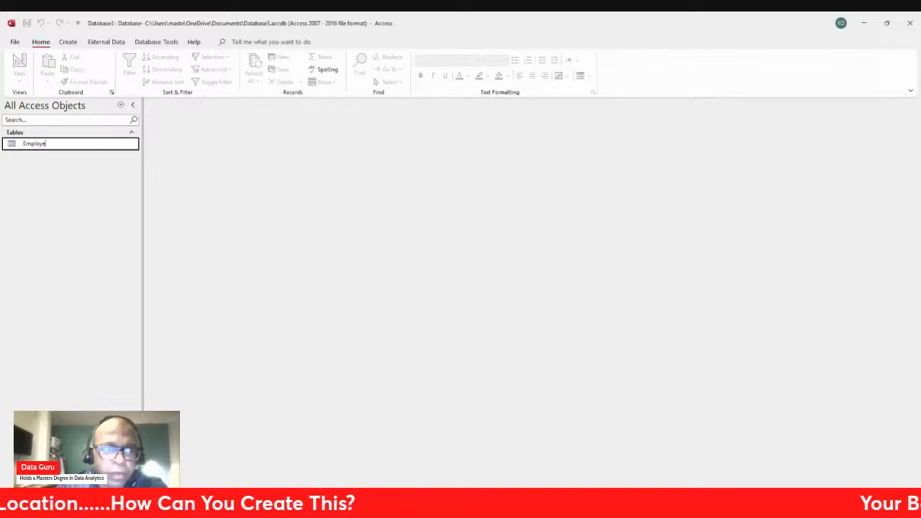
{"action": "type", "text": "e"}
{"action": "key", "text": "Return"}
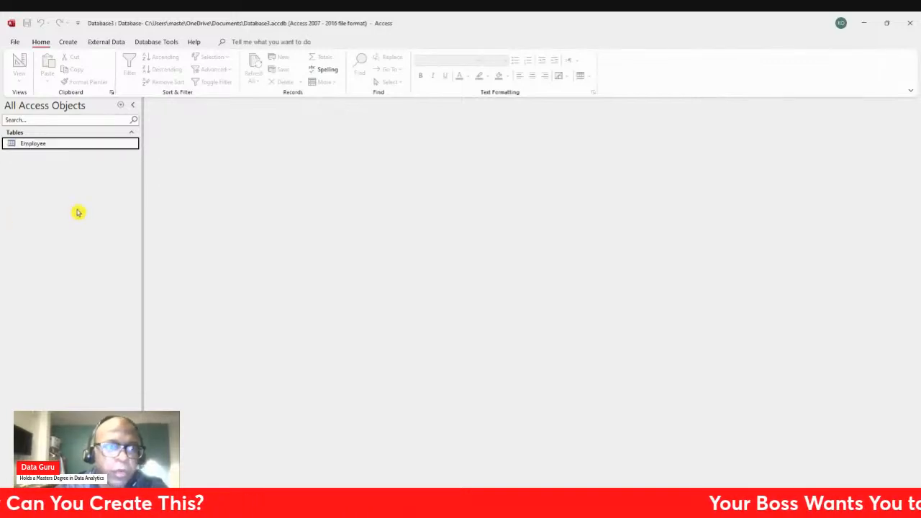
Step: Open the Employee table and delete its first record, the stray "4o mini" row
{"action": "double_click", "coordinate": [55, 144]}
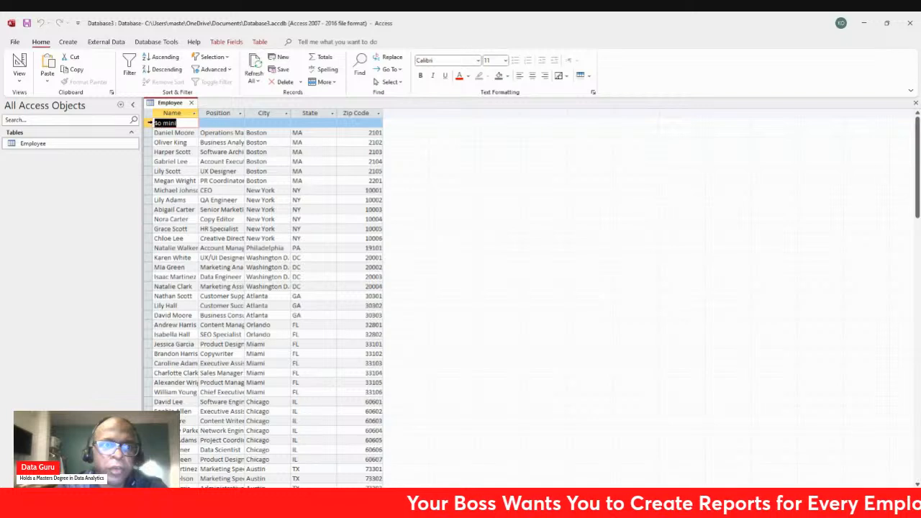
{"action": "left_click", "coordinate": [148, 123]}
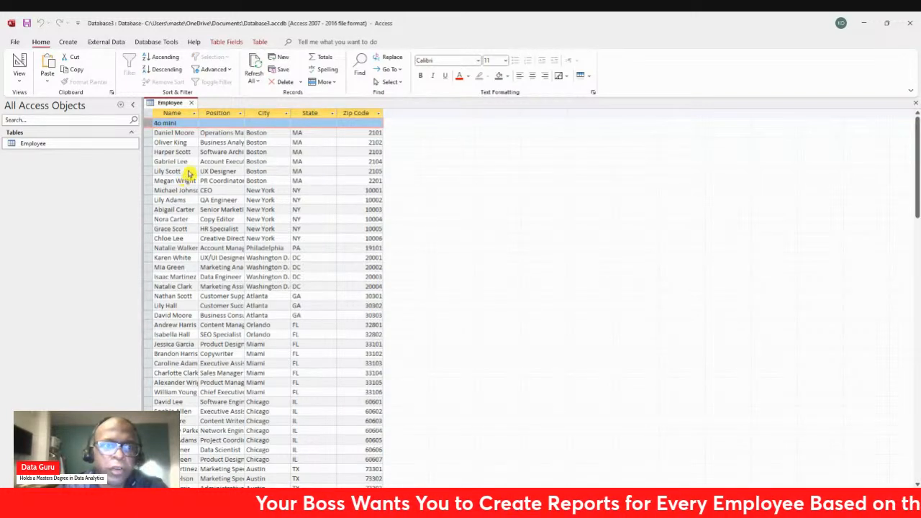
{"action": "key", "text": "Delete"}
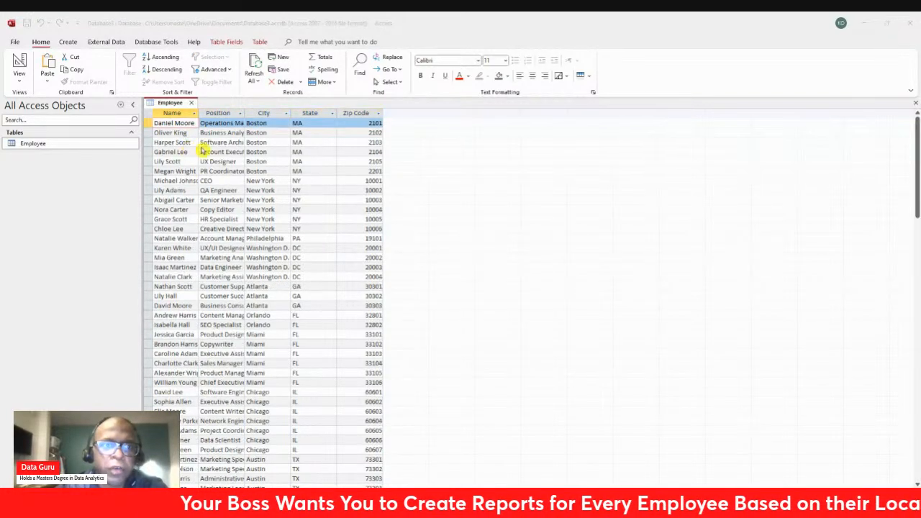
{"action": "left_click", "coordinate": [445, 298]}
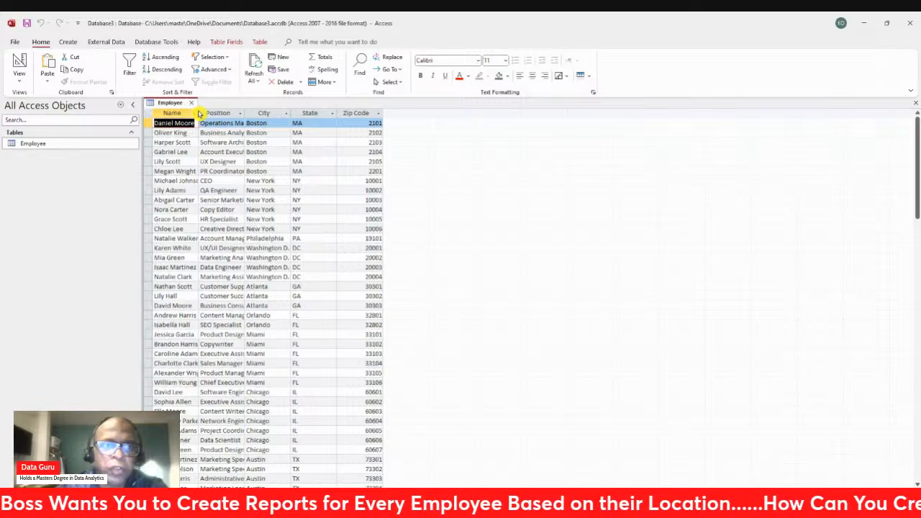
Step: Widen the Name, Position, City and State columns and close the Employee table, saving its layout
{"action": "left_click_drag", "start_coordinate": [199, 115], "coordinate": [325, 117]}
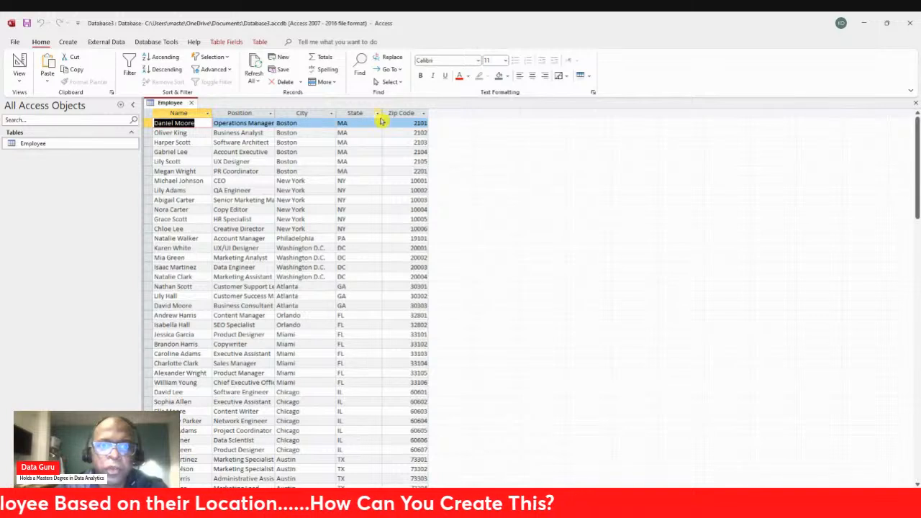
{"action": "left_click_drag", "start_coordinate": [382, 114], "coordinate": [395, 114]}
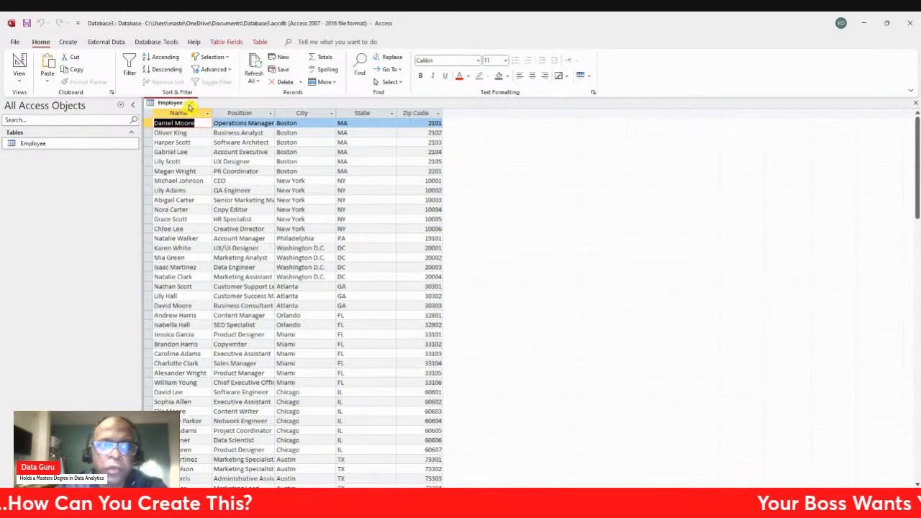
{"action": "left_click", "coordinate": [191, 105]}
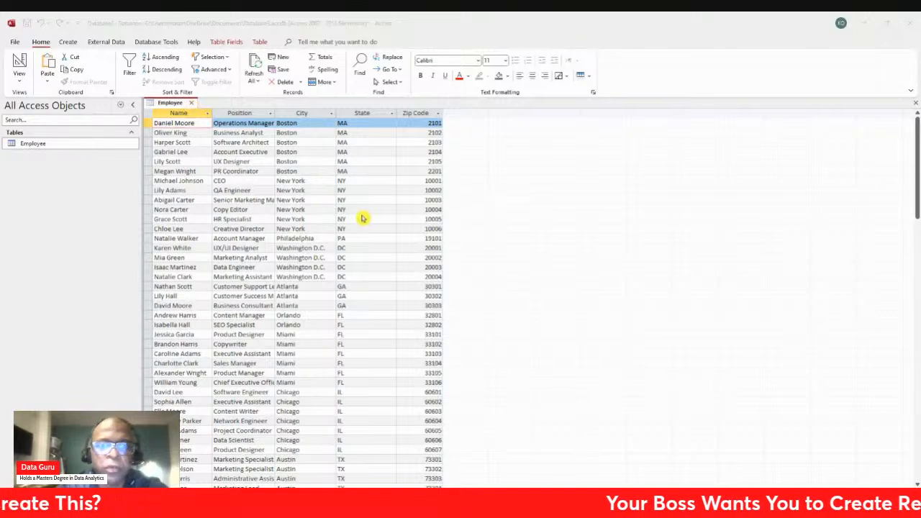
{"action": "left_click", "coordinate": [423, 293]}
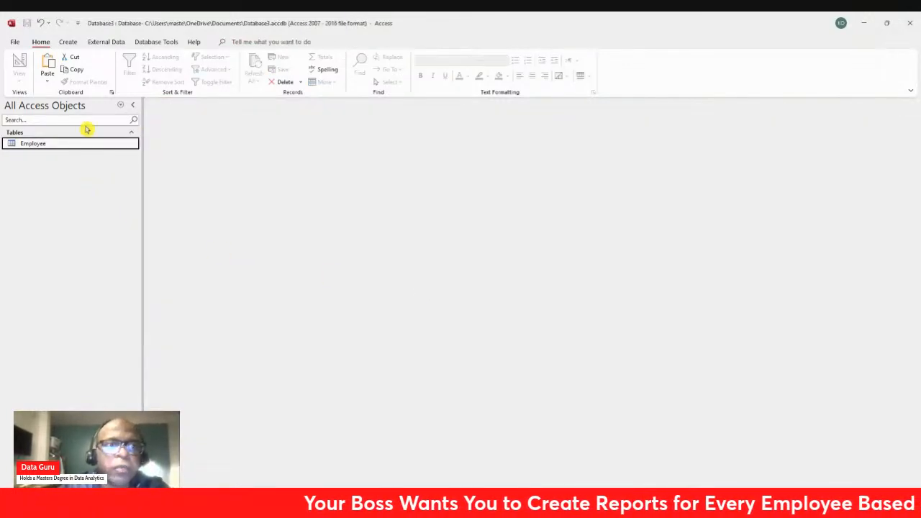
Step: Create a query in Design View, add the Employee table to it and enlarge the table's field list
{"action": "left_click", "coordinate": [67, 41]}
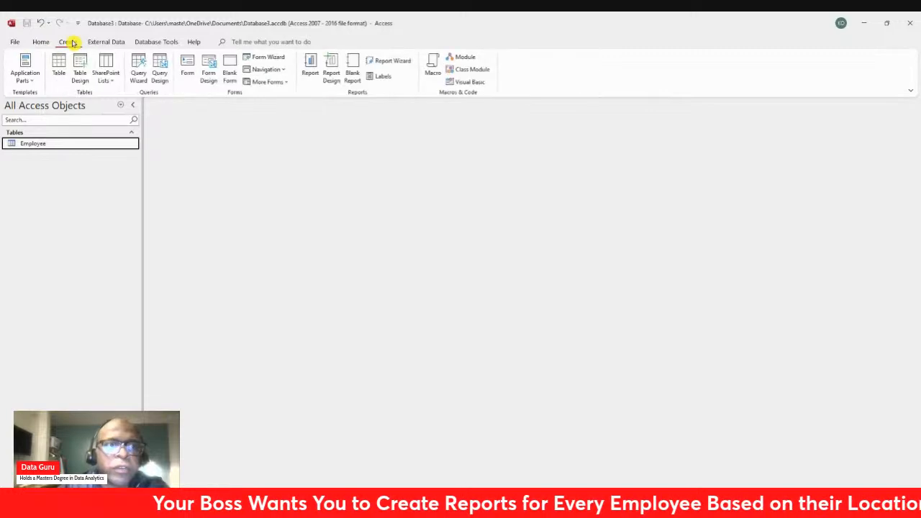
{"action": "left_click", "coordinate": [159, 75]}
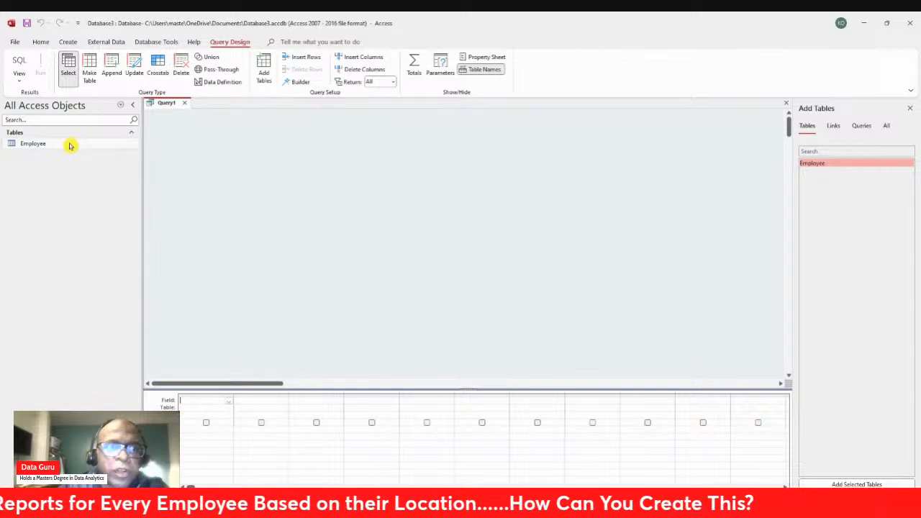
{"action": "left_click_drag", "start_coordinate": [69, 146], "coordinate": [206, 136]}
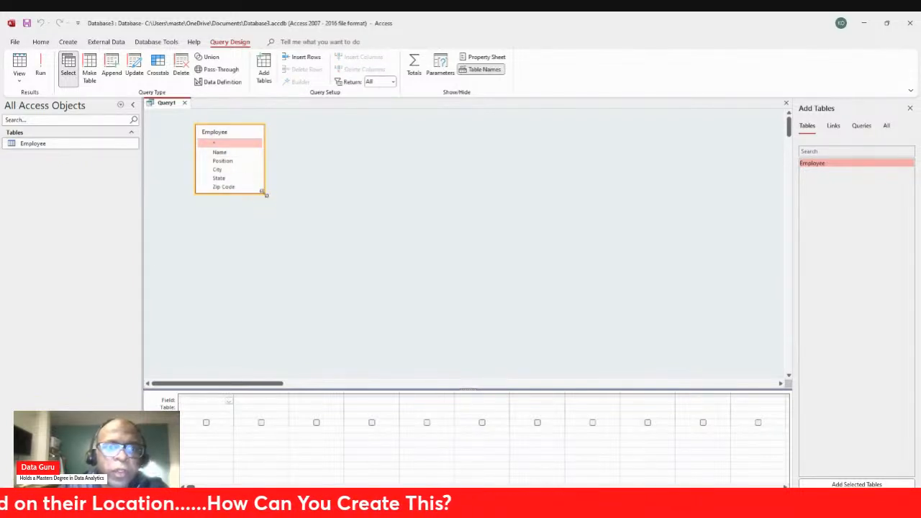
{"action": "left_click_drag", "start_coordinate": [263, 192], "coordinate": [308, 218]}
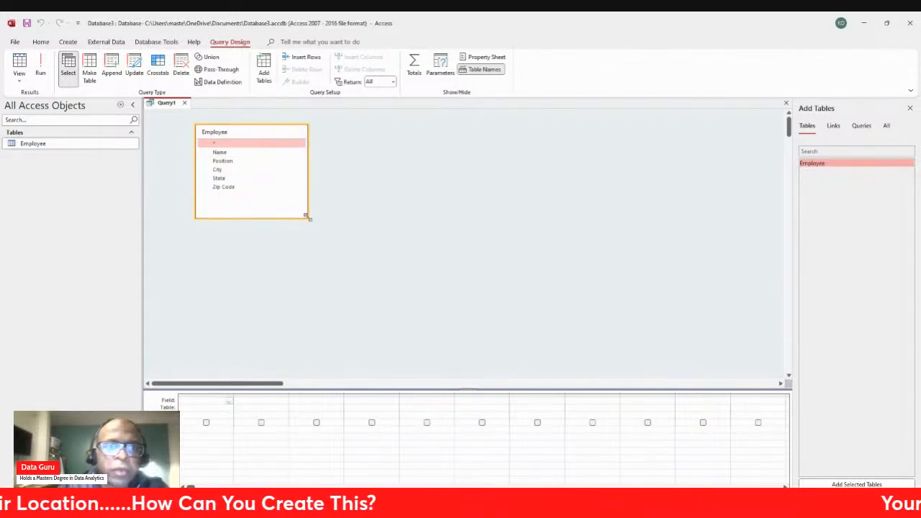
Step: Add the Name, Position, City, State and Zip Code fields to the query's design grid
{"action": "double_click", "coordinate": [226, 153]}
{"action": "double_click", "coordinate": [228, 160]}
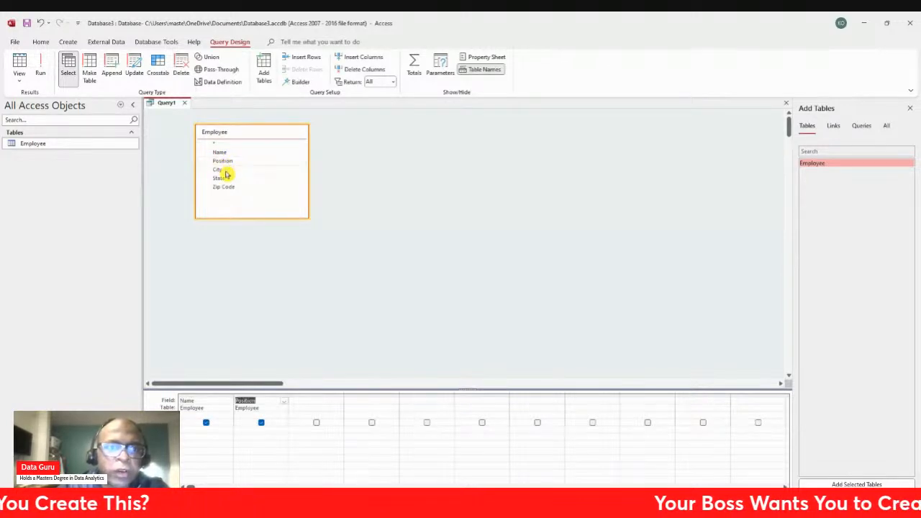
{"action": "double_click", "coordinate": [225, 171]}
{"action": "double_click", "coordinate": [225, 177]}
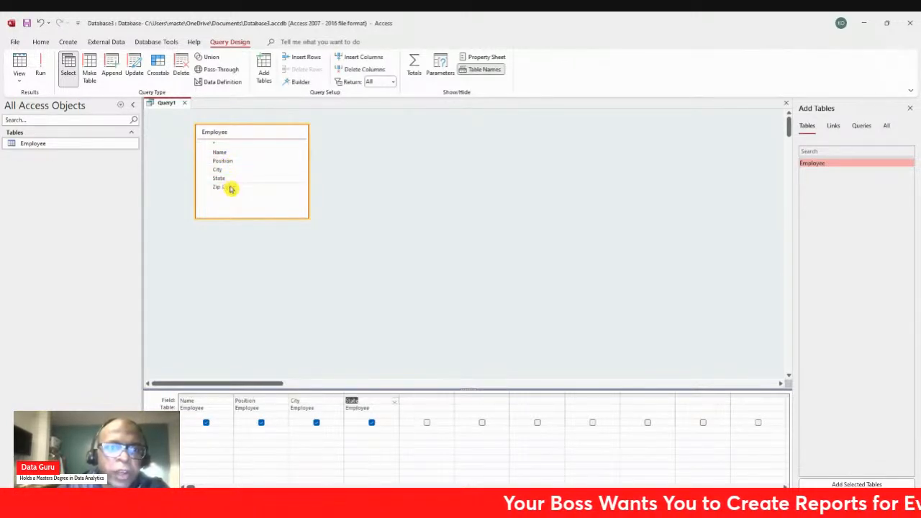
{"action": "double_click", "coordinate": [229, 187]}
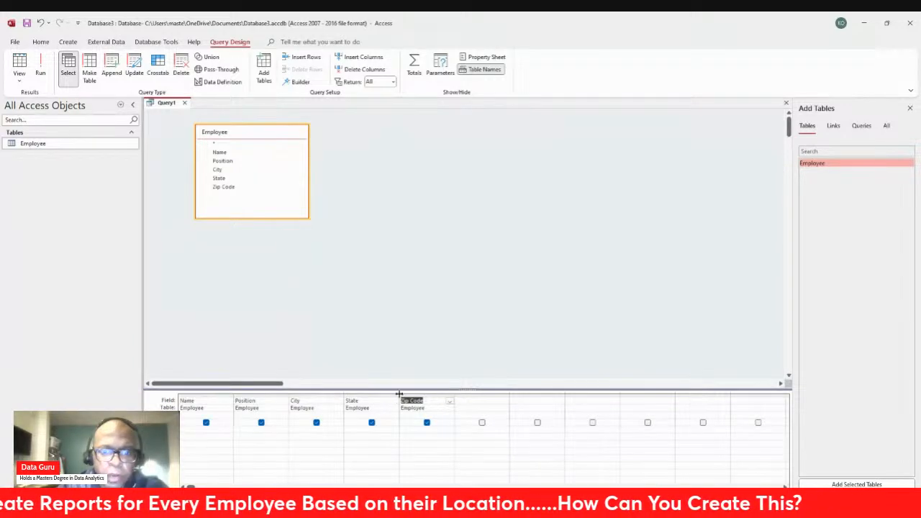
Step: Widen the State and Zip Code columns in the query grid and place the cursor below the State field
{"action": "left_click_drag", "start_coordinate": [400, 396], "coordinate": [526, 400]}
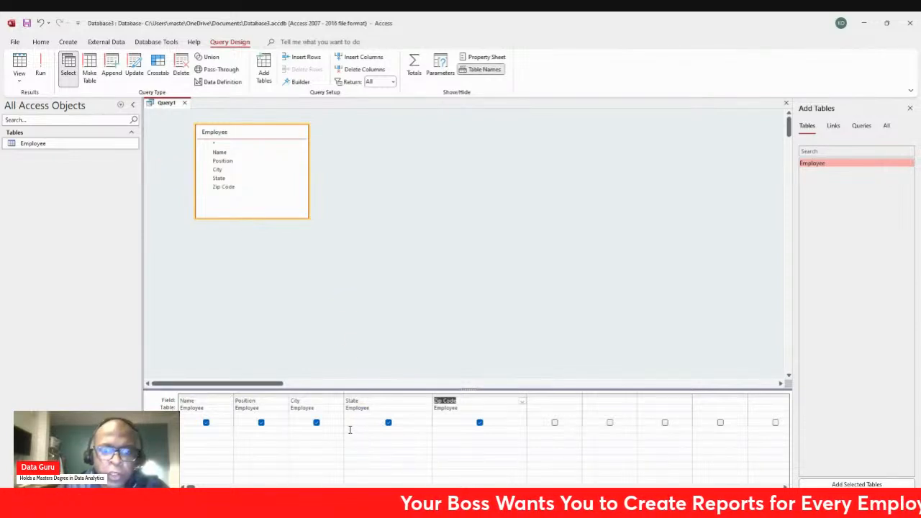
{"action": "left_click", "coordinate": [349, 429]}
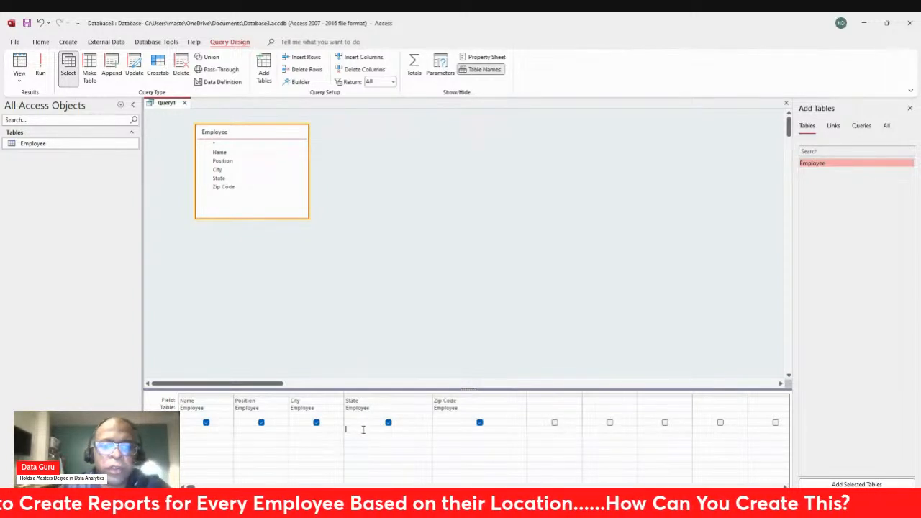
{"action": "left_click", "coordinate": [357, 428]}
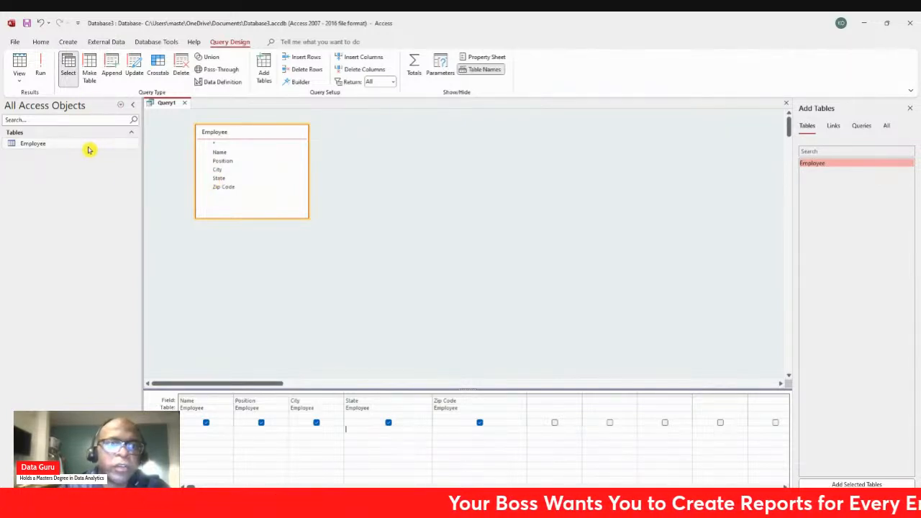
Step: Duplicate the Employee table, including its data, as a table named State
{"action": "left_click", "coordinate": [86, 147]}
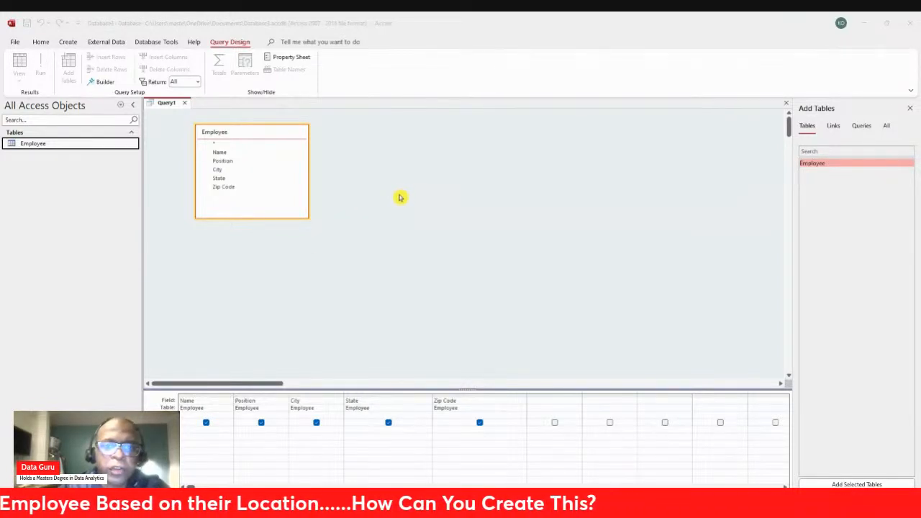
{"action": "left_click", "coordinate": [518, 185]}
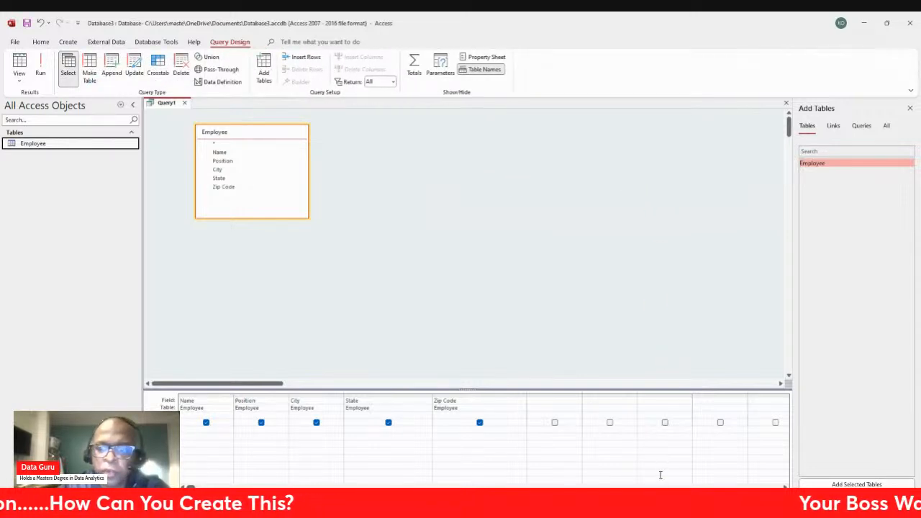
{"action": "left_click", "coordinate": [61, 191]}
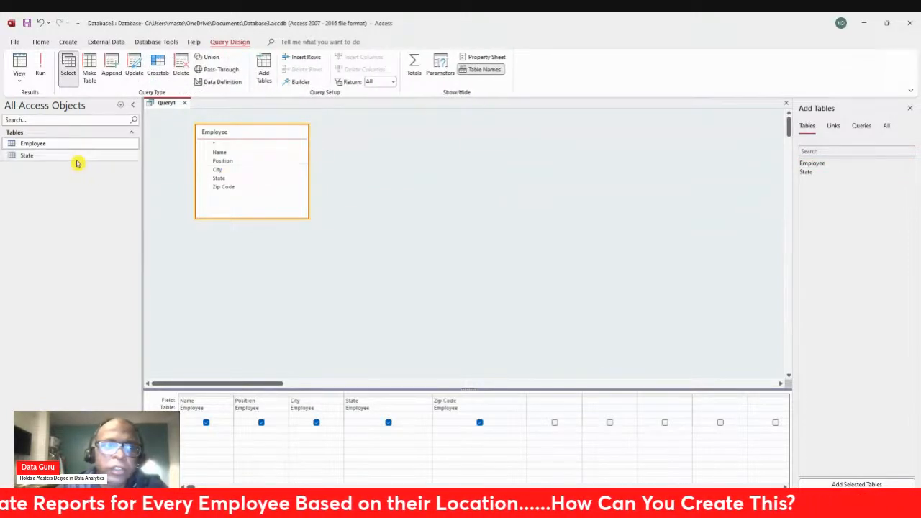
Step: Delete the Name, Position, City and Zip Code fields from the State table's design, save it and return to Datasheet View
{"action": "left_click", "coordinate": [71, 160]}
{"action": "double_click", "coordinate": [71, 159]}
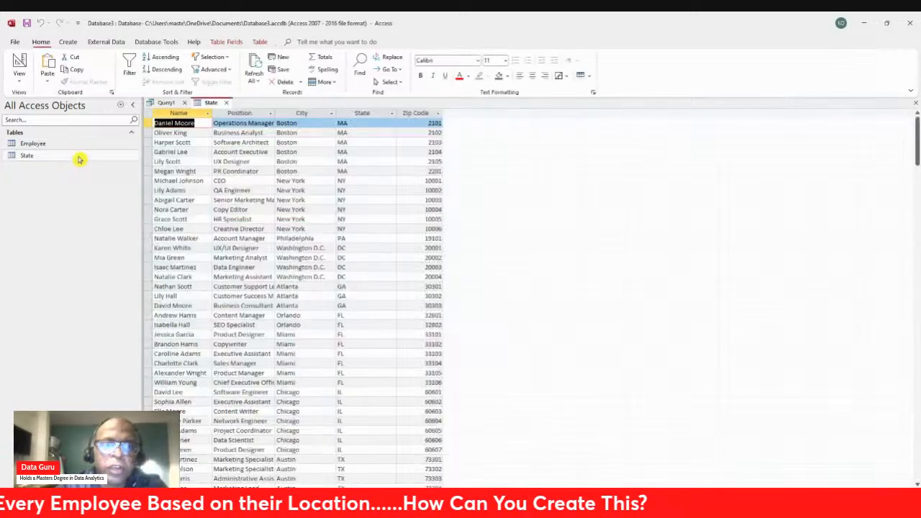
{"action": "left_click", "coordinate": [65, 159]}
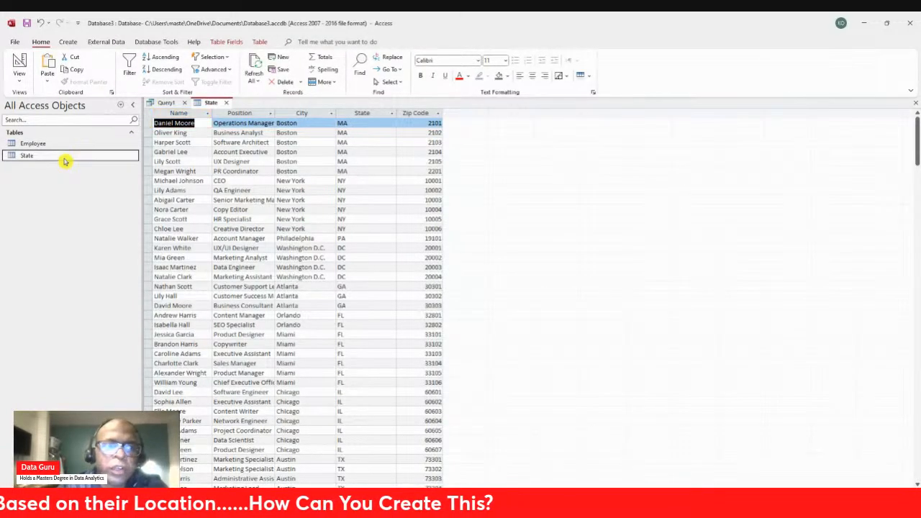
{"action": "left_click", "coordinate": [117, 183]}
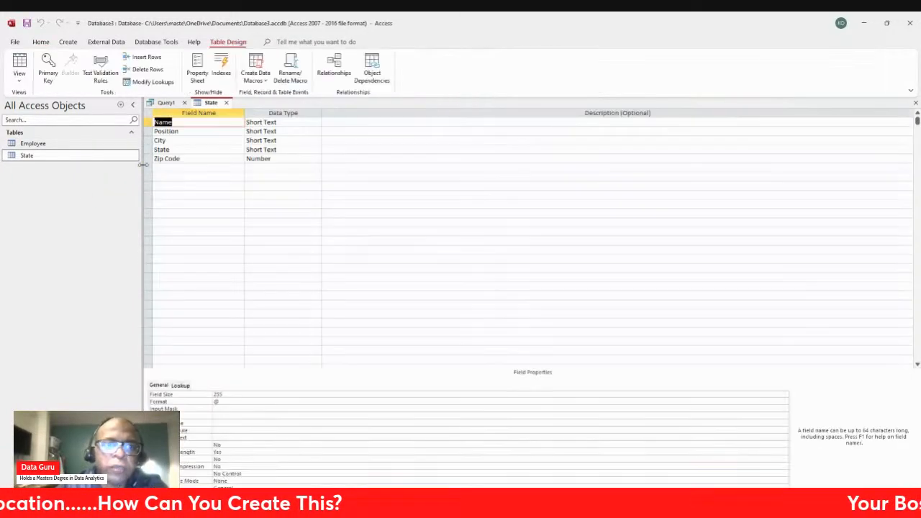
{"action": "left_click_drag", "start_coordinate": [148, 122], "coordinate": [149, 143]}
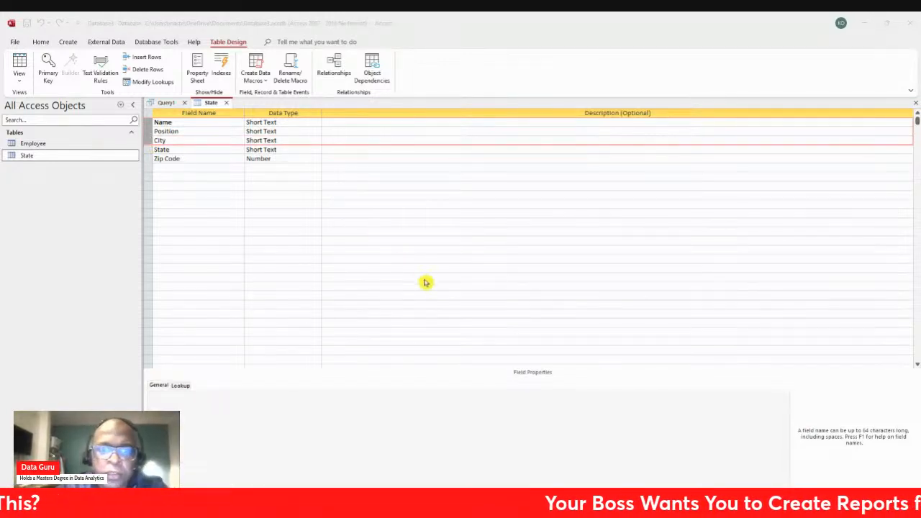
{"action": "key", "text": "Delete"}
{"action": "left_click", "coordinate": [150, 131]}
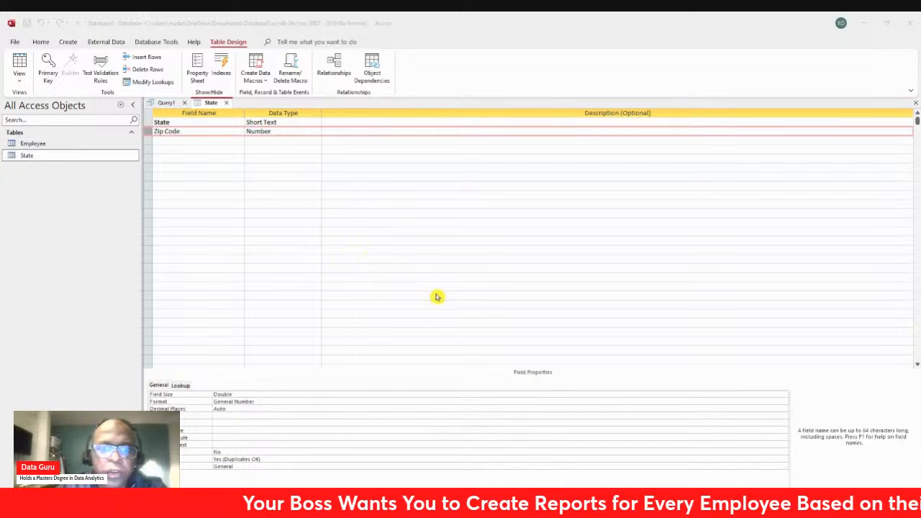
{"action": "key", "text": "Delete"}
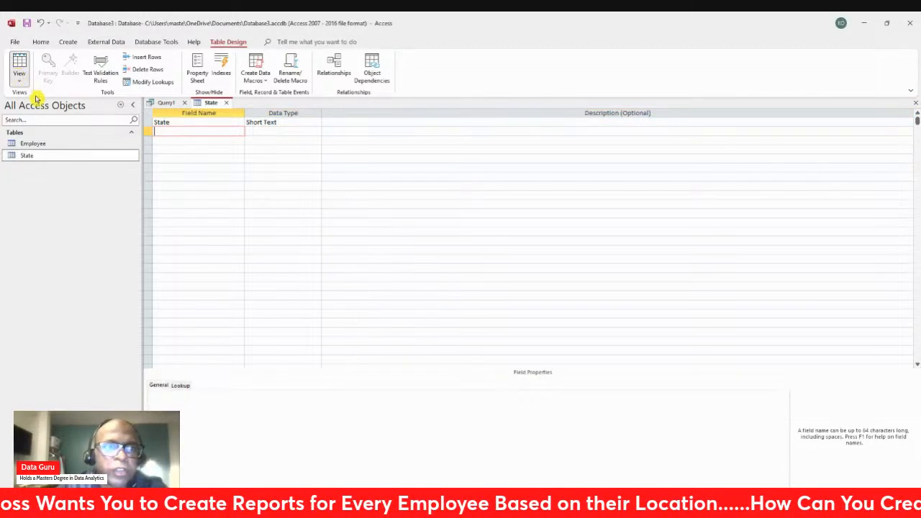
{"action": "left_click", "coordinate": [441, 295]}
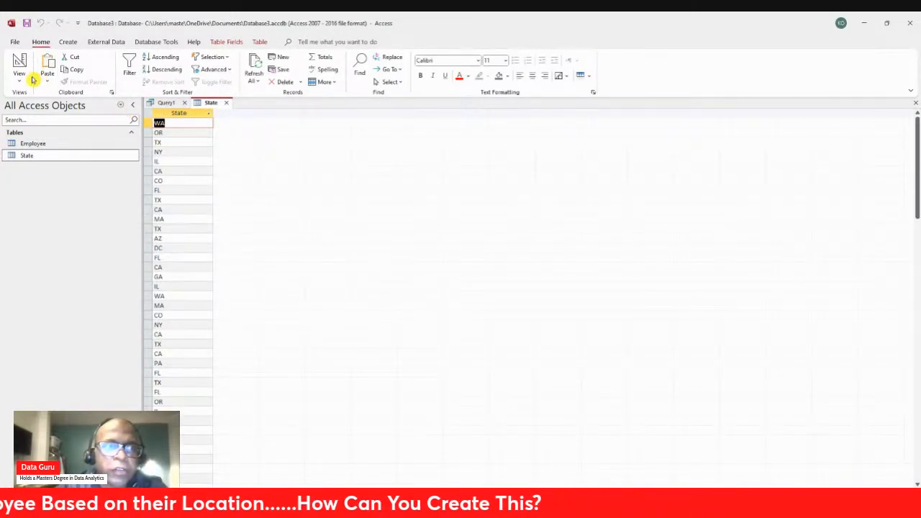
Step: Check the State field's data type in Design View and sort the State table's records by State in ascending order
{"action": "left_click", "coordinate": [59, 120]}
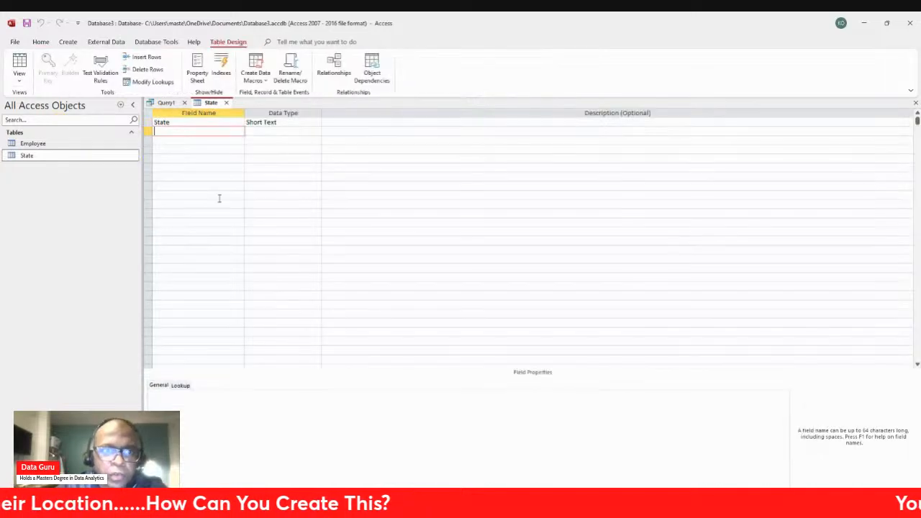
{"action": "left_click", "coordinate": [288, 124]}
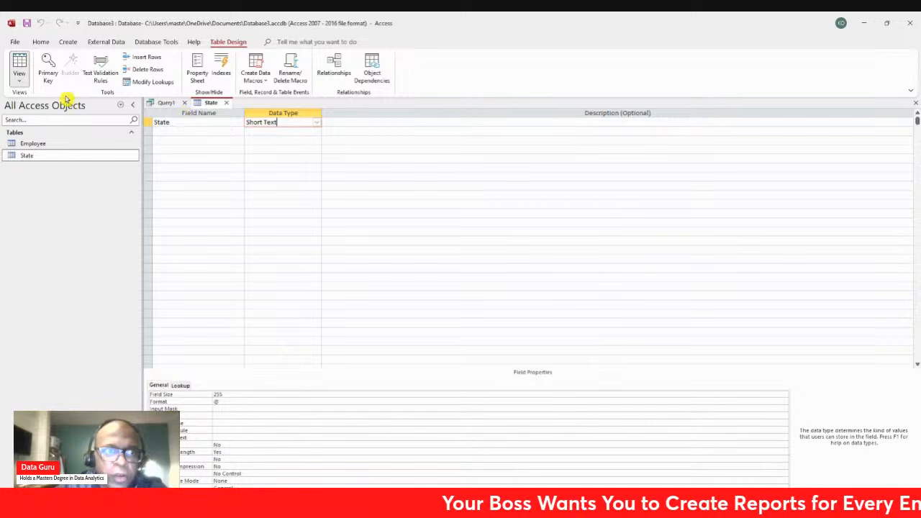
{"action": "left_click", "coordinate": [208, 114]}
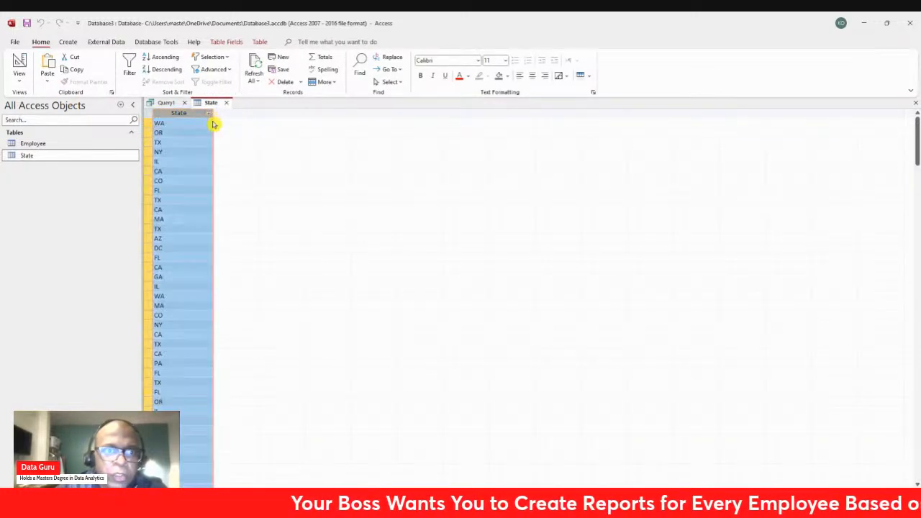
{"action": "left_click", "coordinate": [225, 126]}
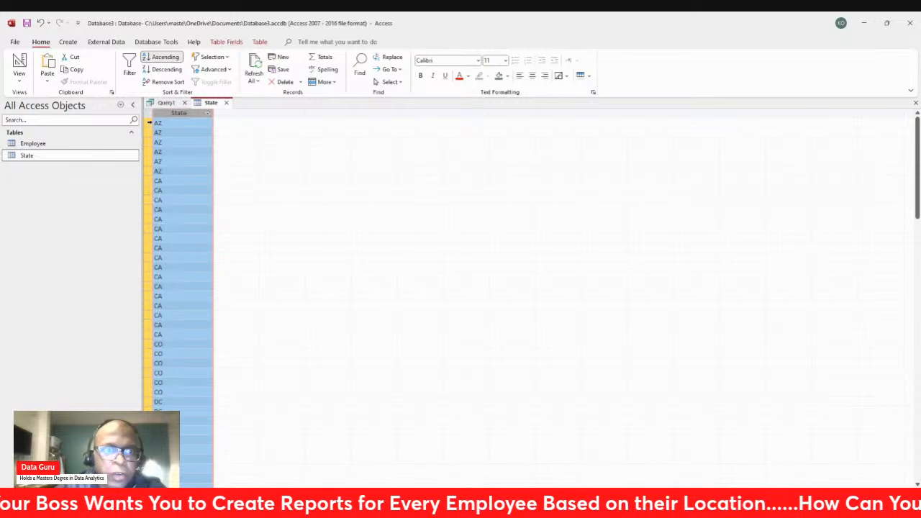
{"action": "left_click", "coordinate": [150, 122]}
{"action": "left_click", "coordinate": [164, 115]}
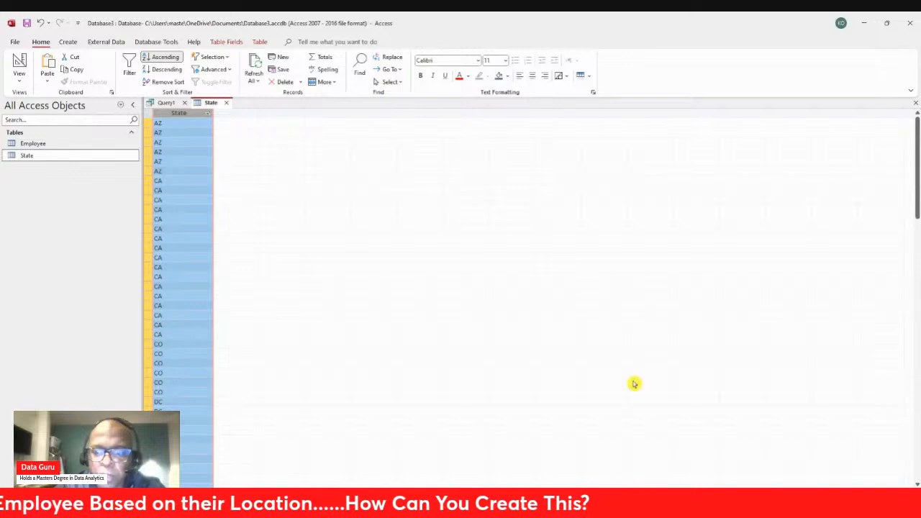
{"action": "key", "text": "alt+Tab"}
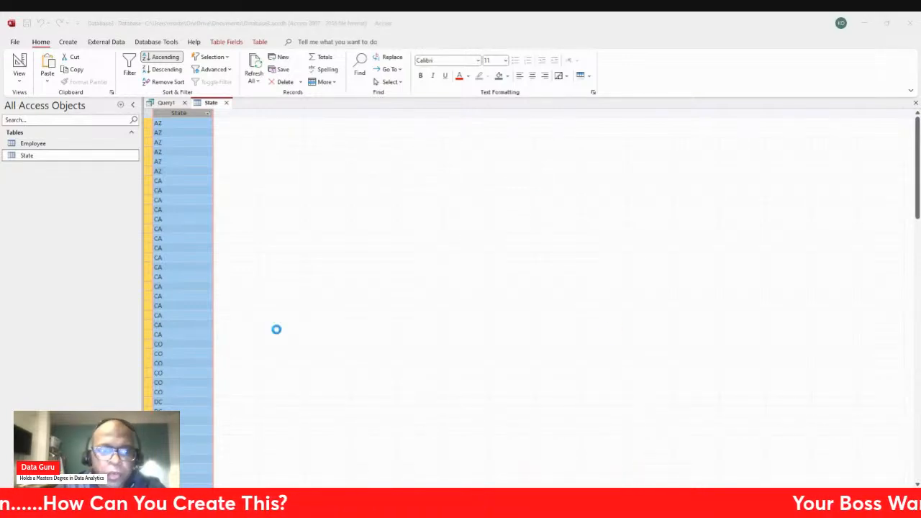
{"action": "left_click", "coordinate": [32, 261]}
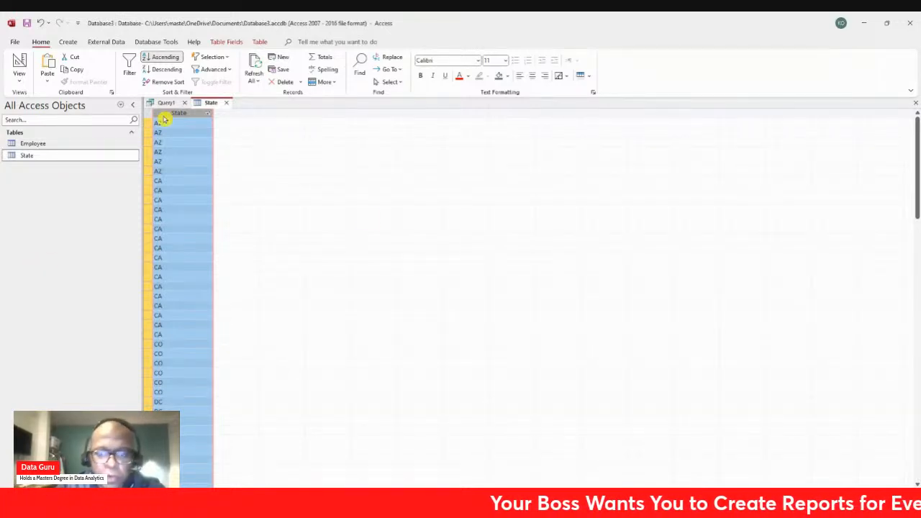
{"action": "left_click", "coordinate": [590, 479]}
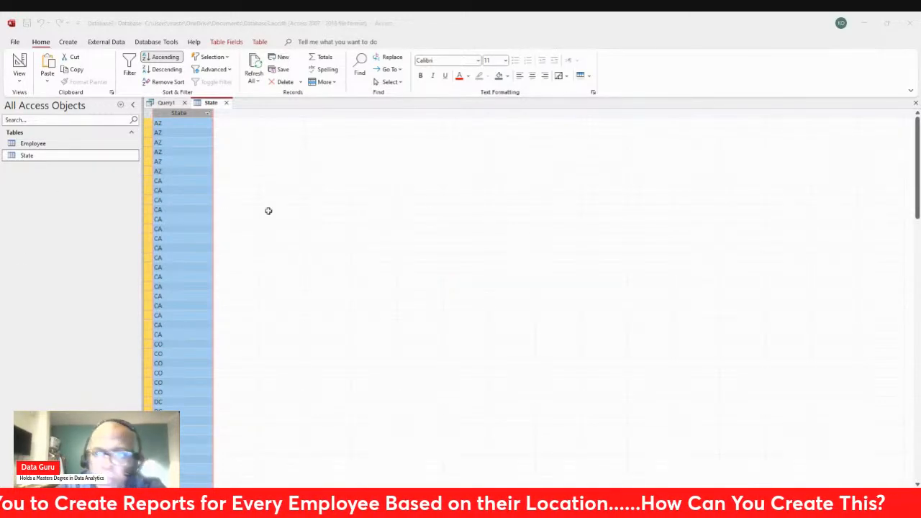
{"action": "left_click", "coordinate": [864, 27]}
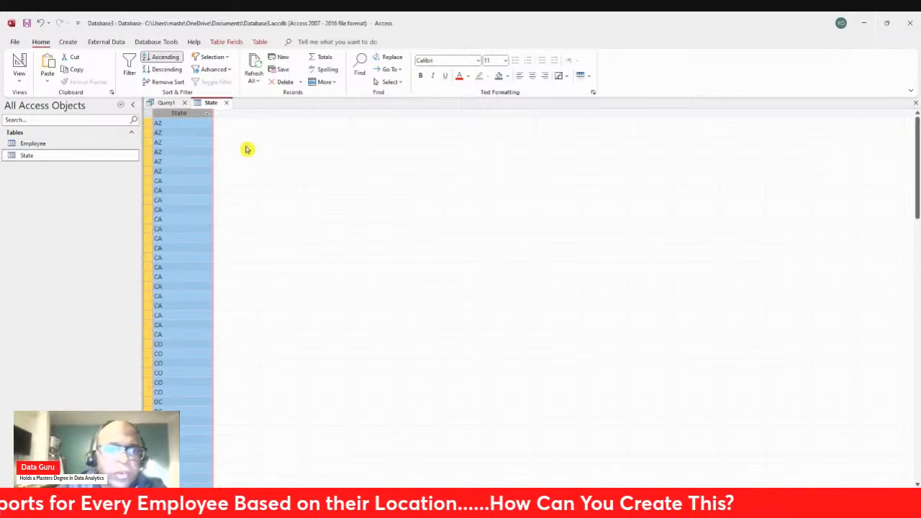
Step: Delete all existing records from the State table
{"action": "left_click", "coordinate": [177, 142]}
{"action": "left_click_drag", "start_coordinate": [147, 123], "coordinate": [164, 496]}
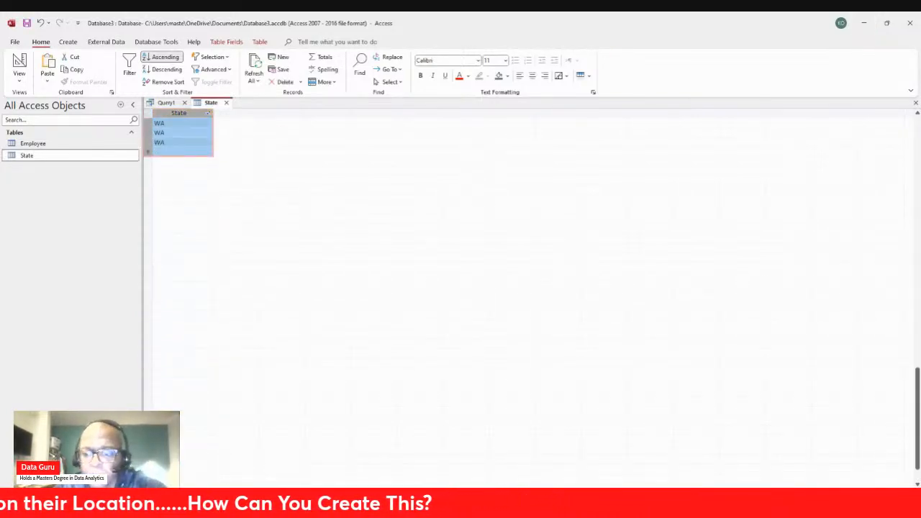
{"action": "key", "text": "Delete"}
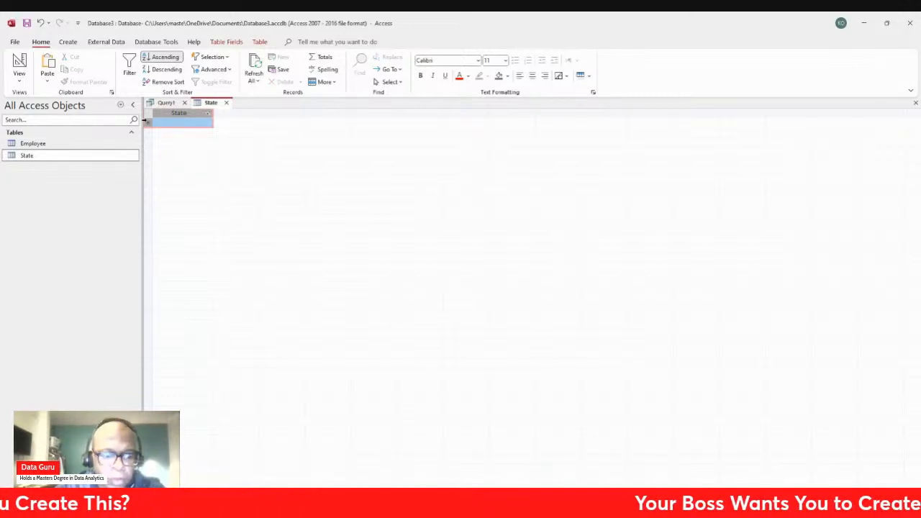
Step: Fill the State table with records WA, OR, TX, NY, IL, CA, CO, FL, MA, AZ, DC, GA and PA, and close it
{"action": "type", "text": "WA OR TX NY IL CA CO FL MA AZ DC GA PA"}
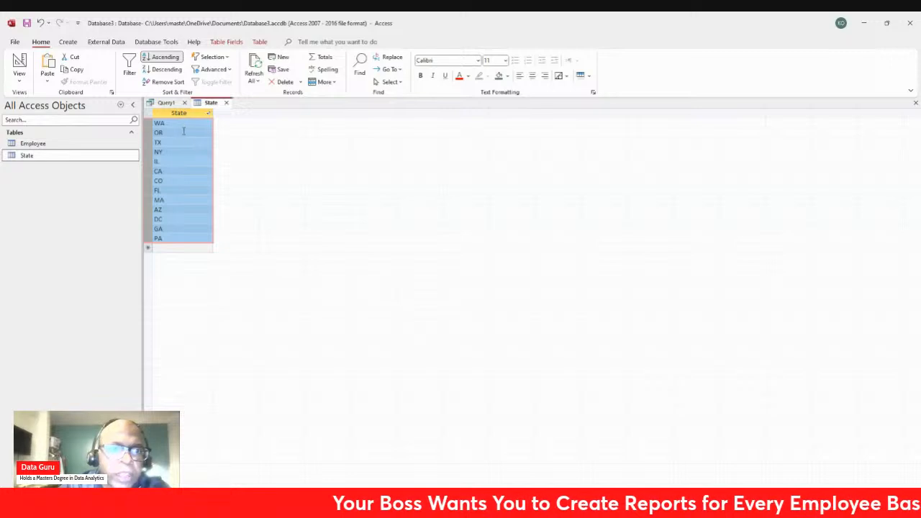
{"action": "left_click", "coordinate": [204, 123]}
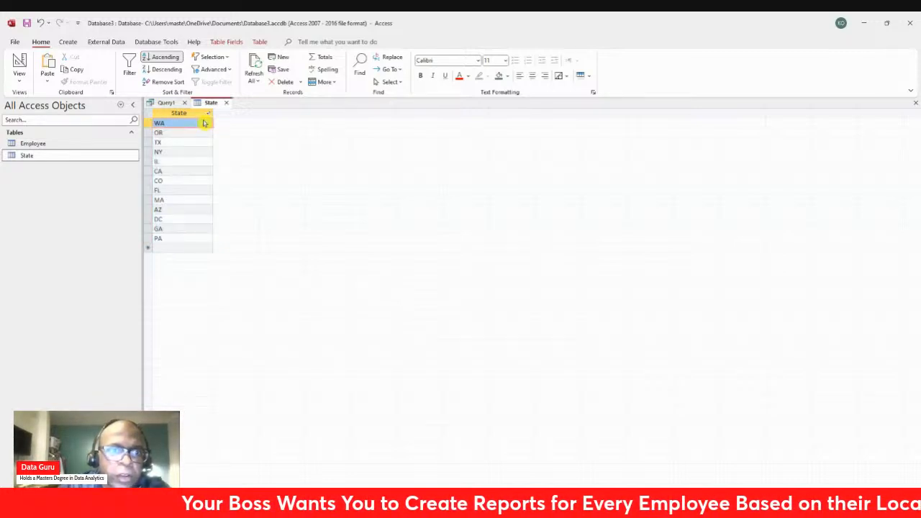
{"action": "key", "text": "ctrl+a"}
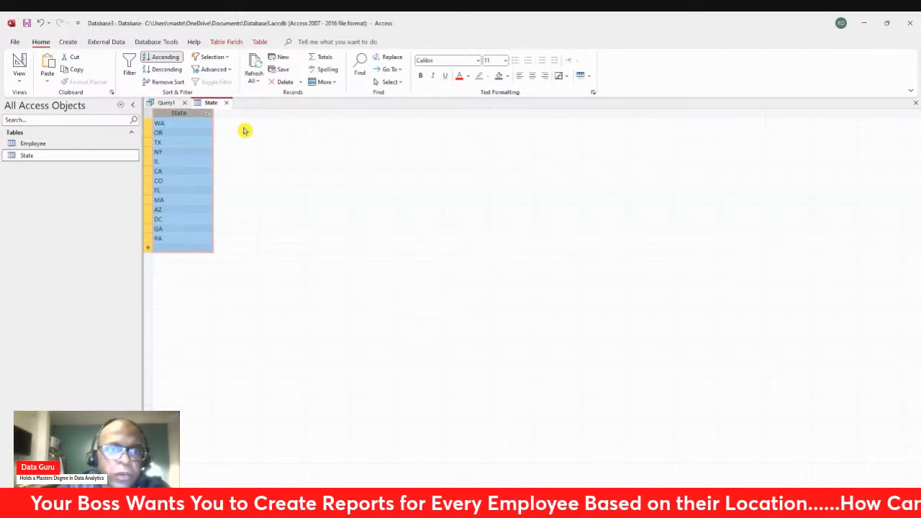
{"action": "left_click", "coordinate": [208, 151]}
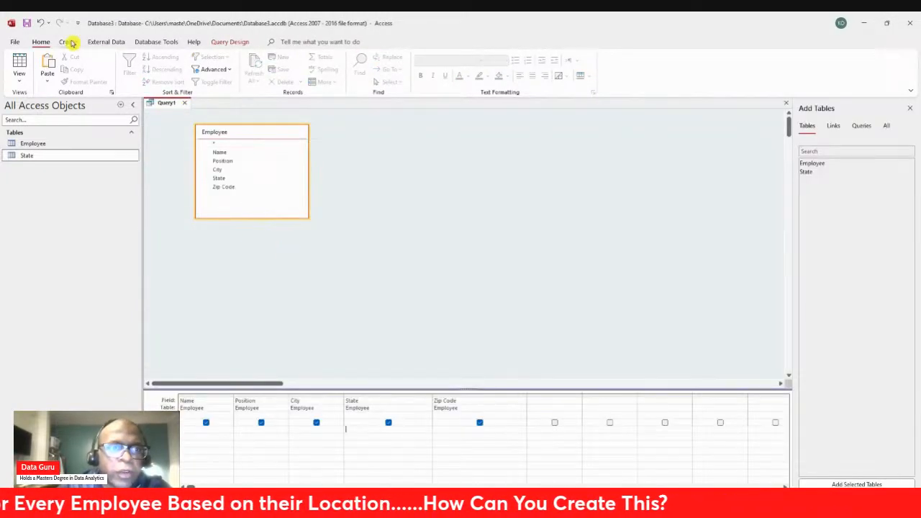
Step: Create a new form in Design View and draw a combo box about 2.8" wide and 0.56" high in its upper area
{"action": "left_click", "coordinate": [68, 42]}
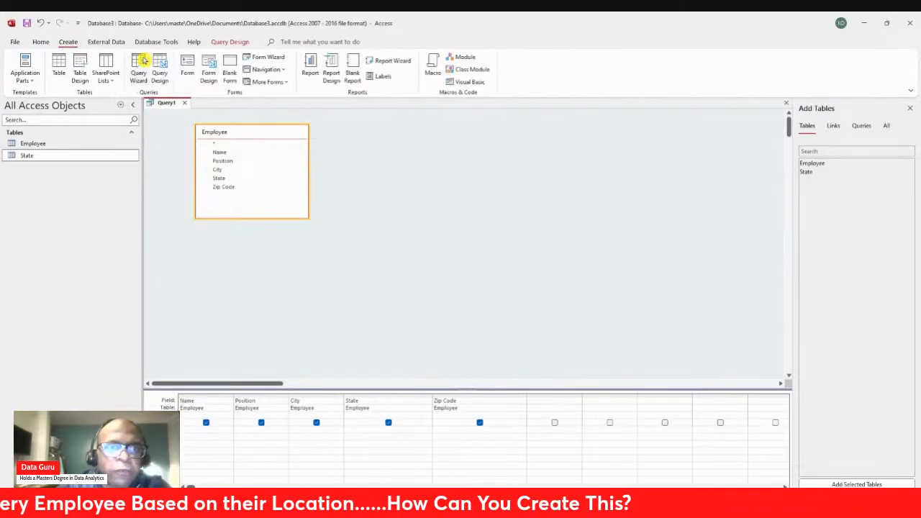
{"action": "left_click", "coordinate": [210, 75]}
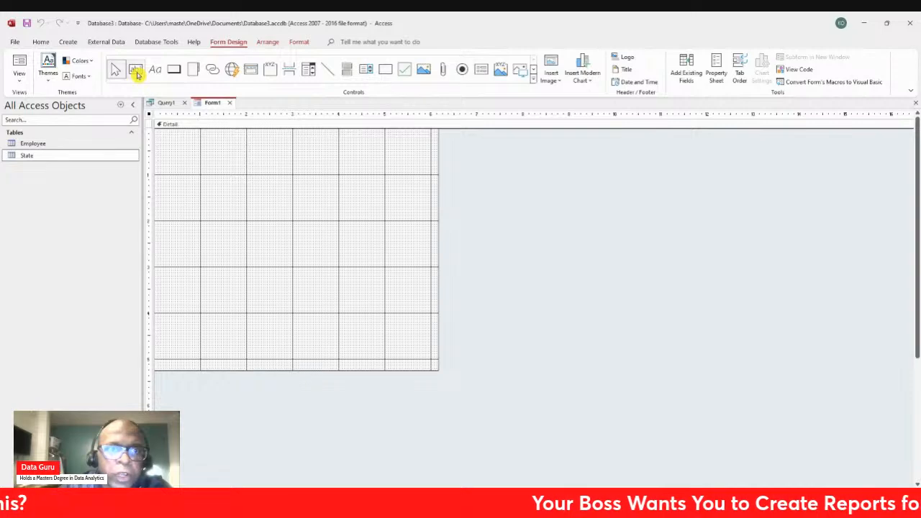
{"action": "left_click", "coordinate": [311, 72]}
{"action": "left_click_drag", "start_coordinate": [227, 170], "coordinate": [357, 192]}
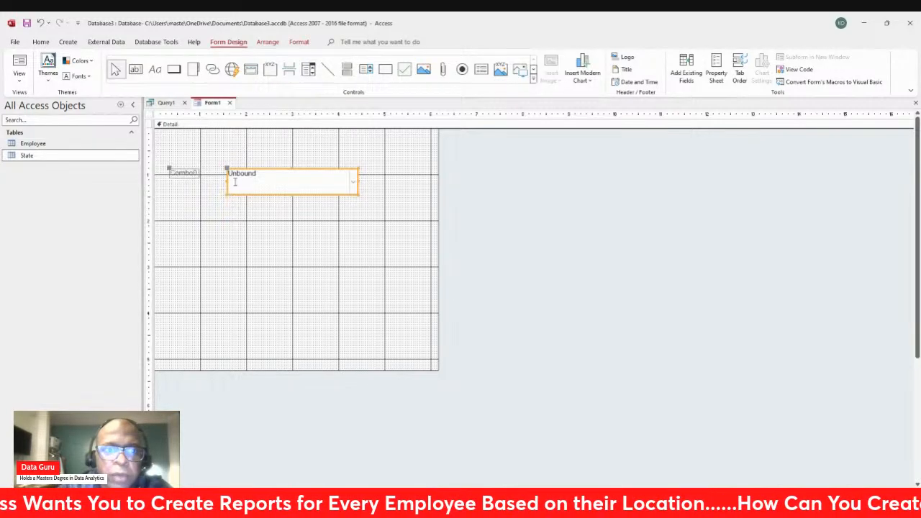
Step: Change the combo box's label to "Select the State" and move the combo box with its label slightly right and down
{"action": "left_click", "coordinate": [185, 174]}
{"action": "double_click", "coordinate": [184, 173]}
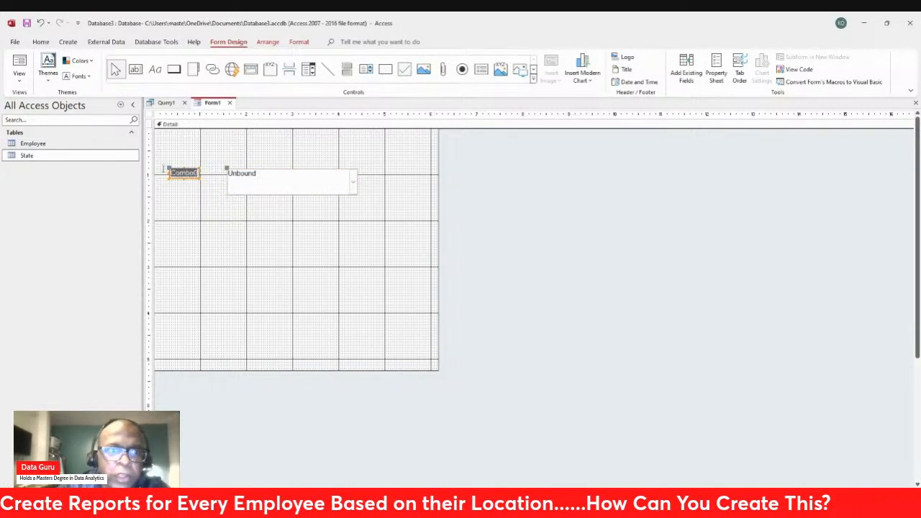
{"action": "type", "text": "Sele"}
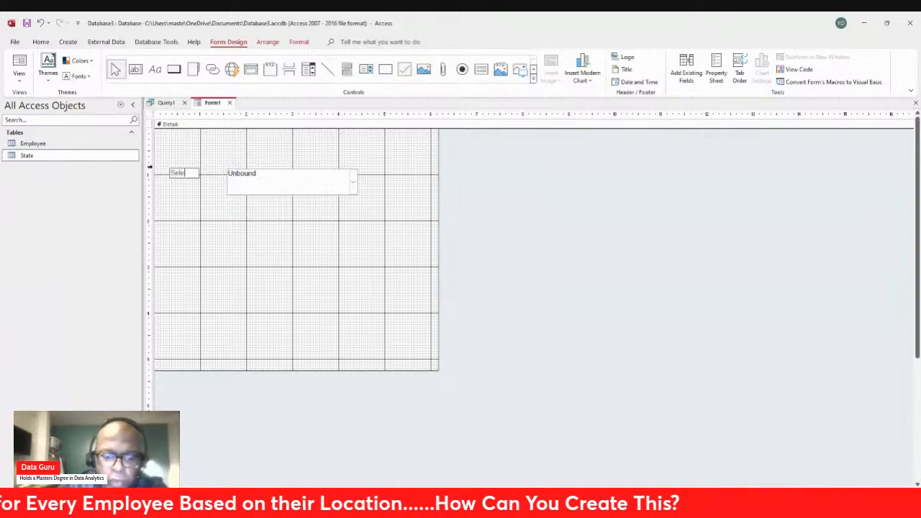
{"action": "type", "text": "ct the State"}
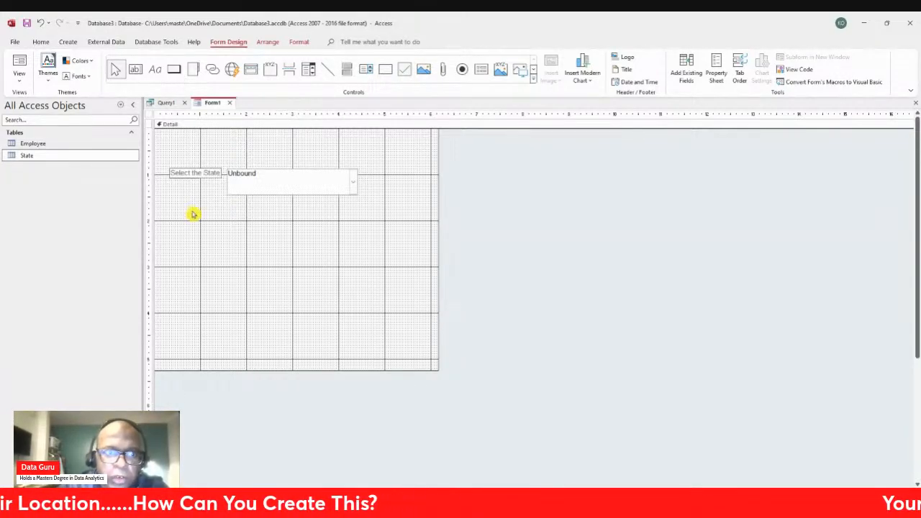
{"action": "left_click_drag", "start_coordinate": [280, 181], "coordinate": [304, 190]}
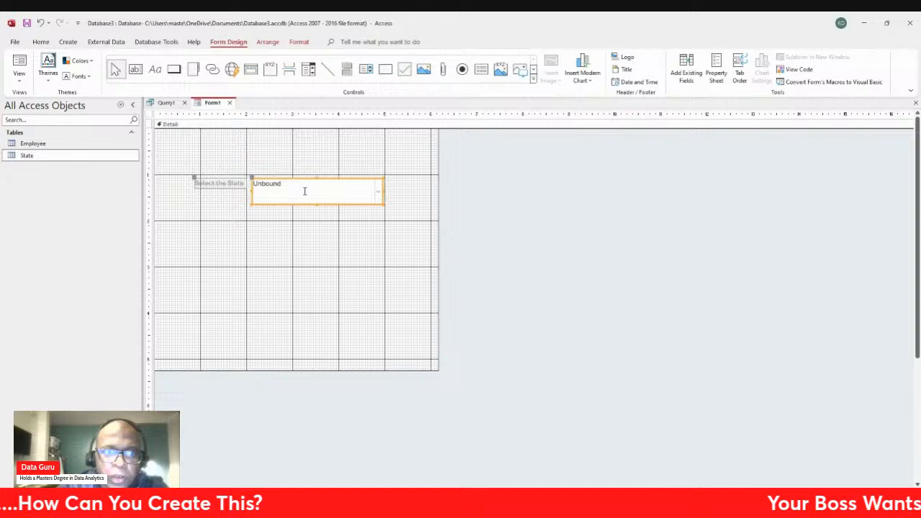
Step: Give the form's Detail section a light purple background and set the "Select the State" label's font size to 16
{"action": "left_click", "coordinate": [315, 245]}
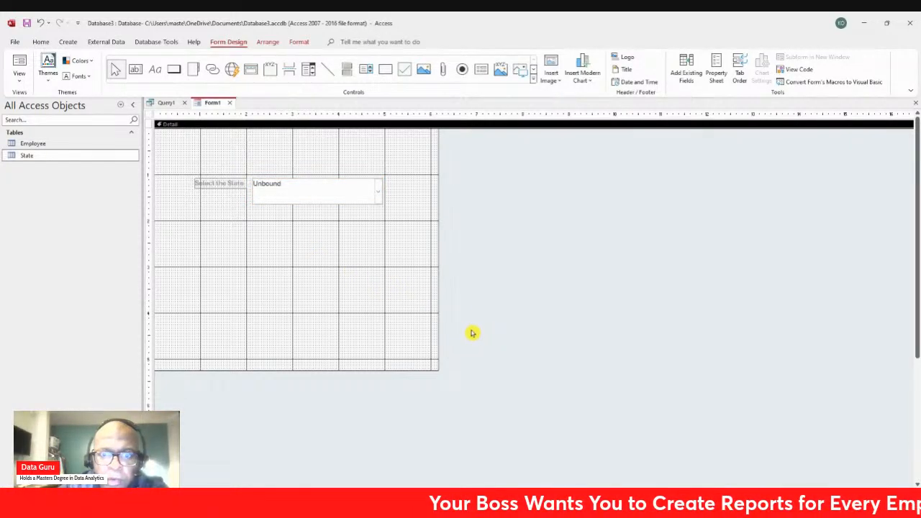
{"action": "left_click", "coordinate": [226, 184]}
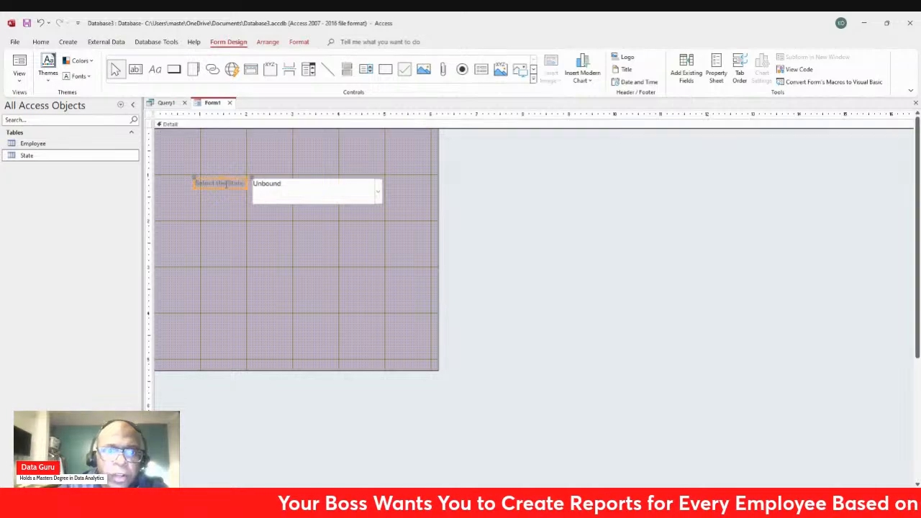
{"action": "left_click", "coordinate": [203, 180]}
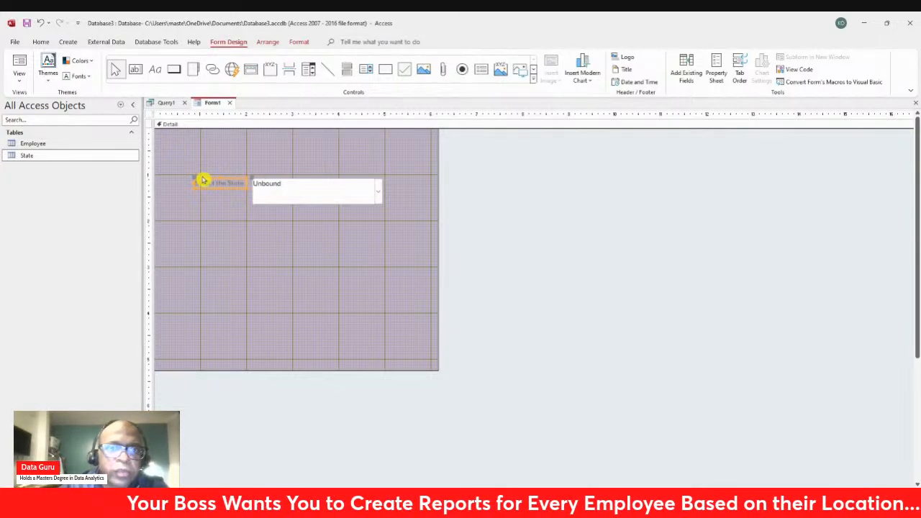
{"action": "left_click", "coordinate": [41, 43]}
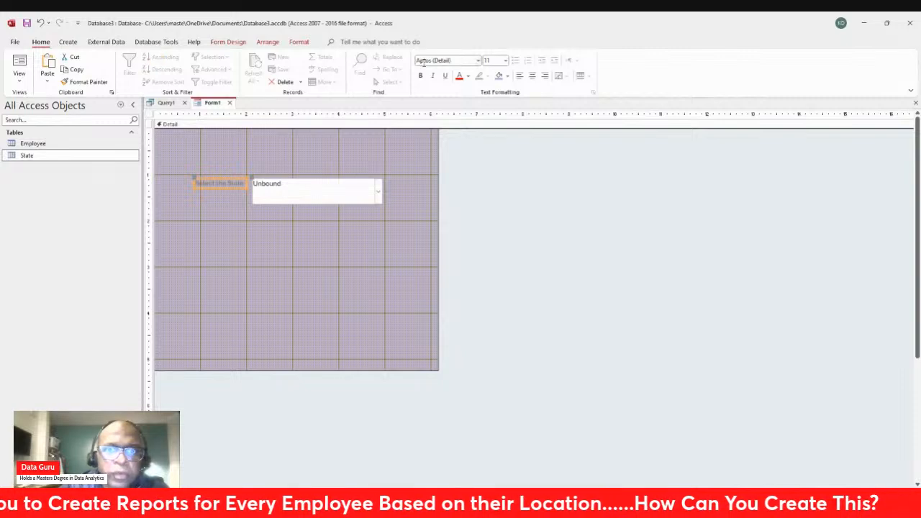
{"action": "left_click", "coordinate": [508, 61]}
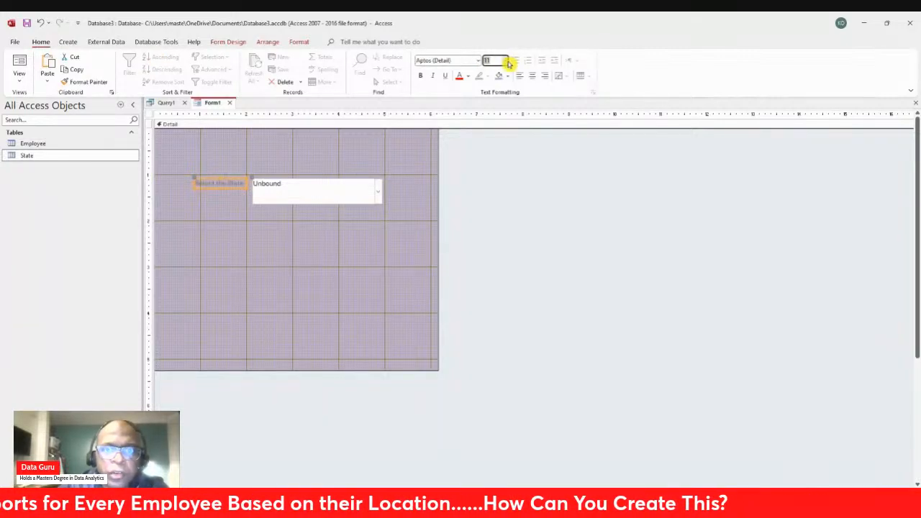
{"action": "key", "text": "Return"}
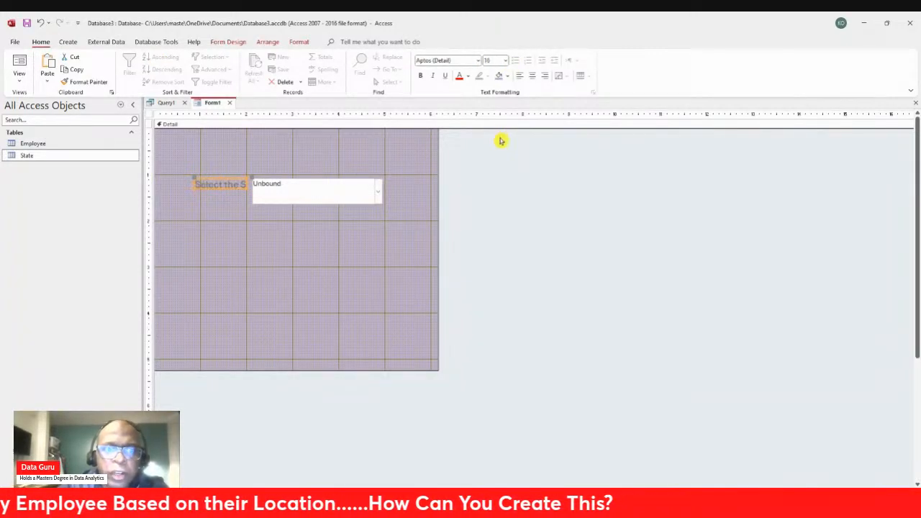
Step: Widen the form to about 8 inches and move the combo box with its label further right
{"action": "left_click", "coordinate": [374, 191]}
{"action": "left_click_drag", "start_coordinate": [438, 199], "coordinate": [520, 208]}
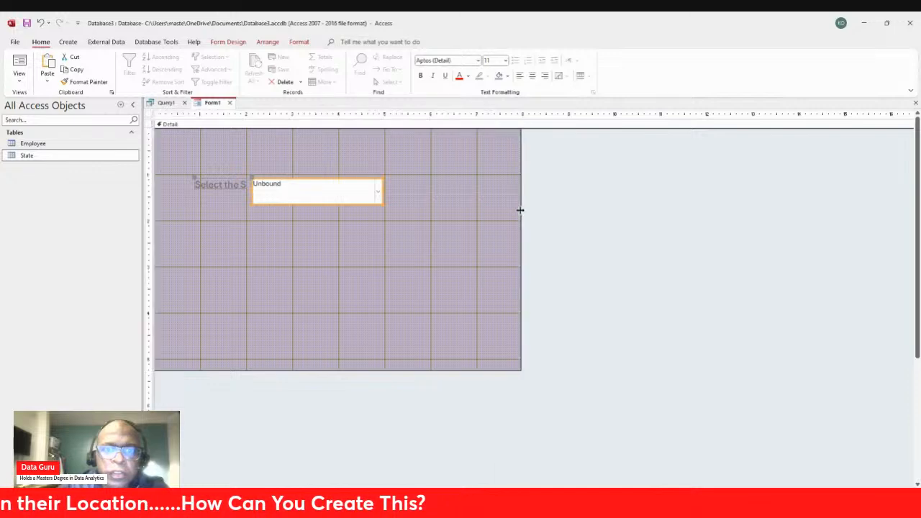
{"action": "left_click", "coordinate": [384, 193]}
{"action": "left_click", "coordinate": [413, 196]}
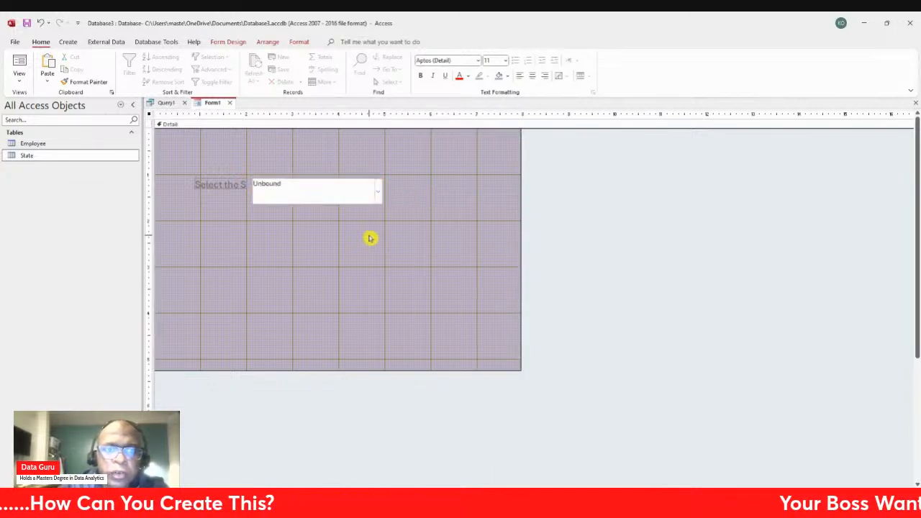
{"action": "left_click_drag", "start_coordinate": [358, 190], "coordinate": [392, 186]}
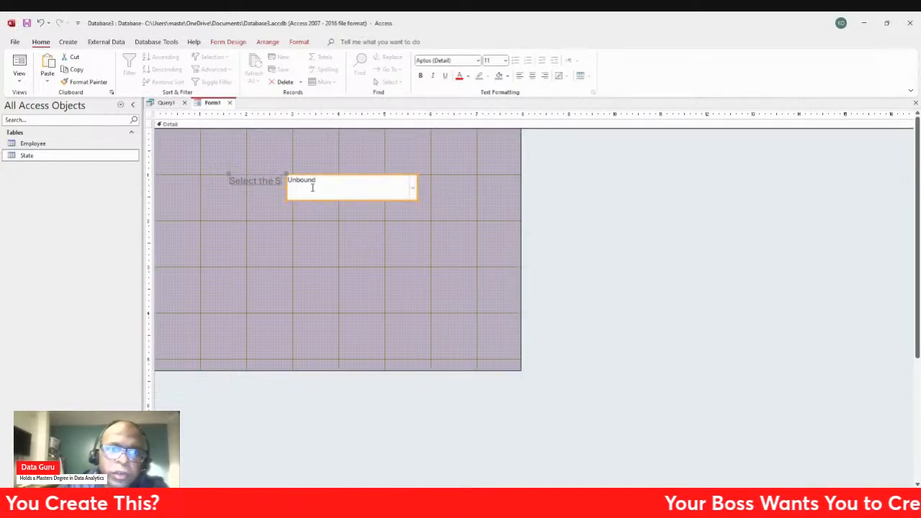
Step: Extend the "Select the State" label's left edge to fit its full text and make the label bold
{"action": "left_click", "coordinate": [229, 181]}
{"action": "left_click_drag", "start_coordinate": [226, 183], "coordinate": [181, 182]}
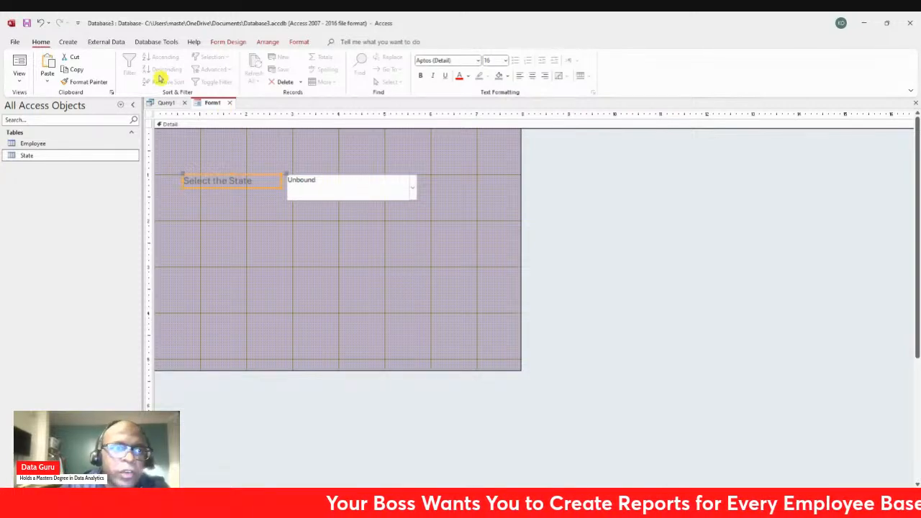
{"action": "left_click", "coordinate": [421, 76]}
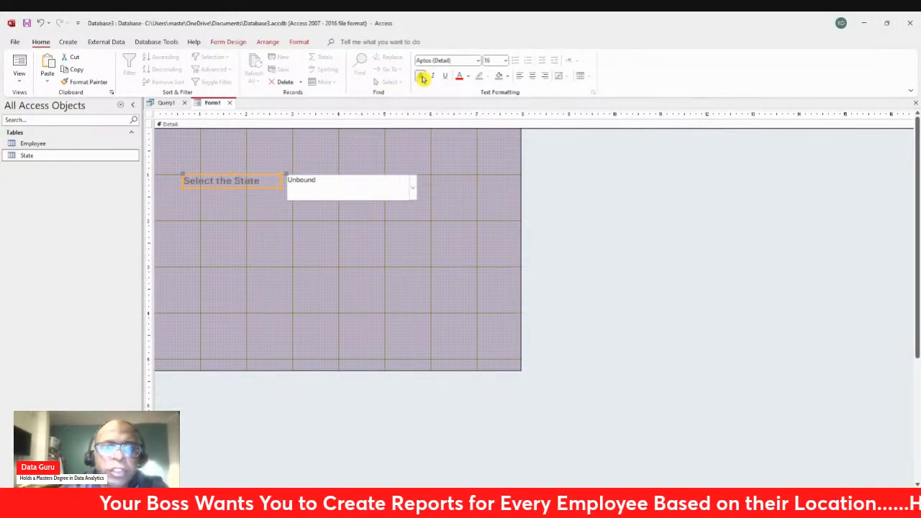
Step: Show the property sheet for the combo box beside the "Select the State" label
{"action": "left_click", "coordinate": [360, 187]}
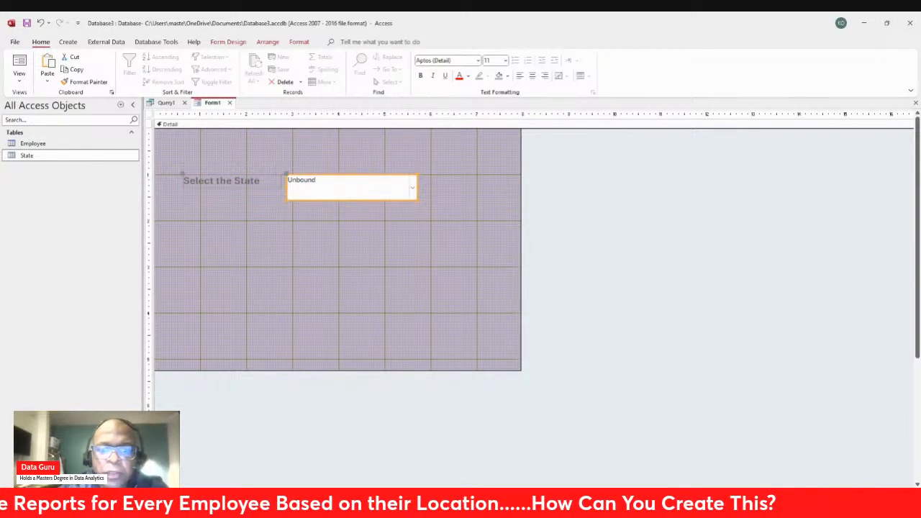
{"action": "key", "text": "F4"}
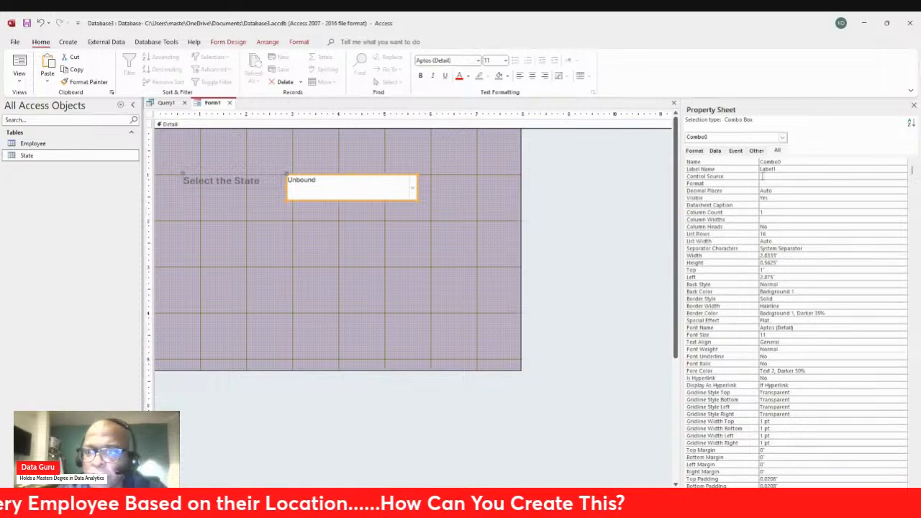
{"action": "left_click", "coordinate": [777, 176]}
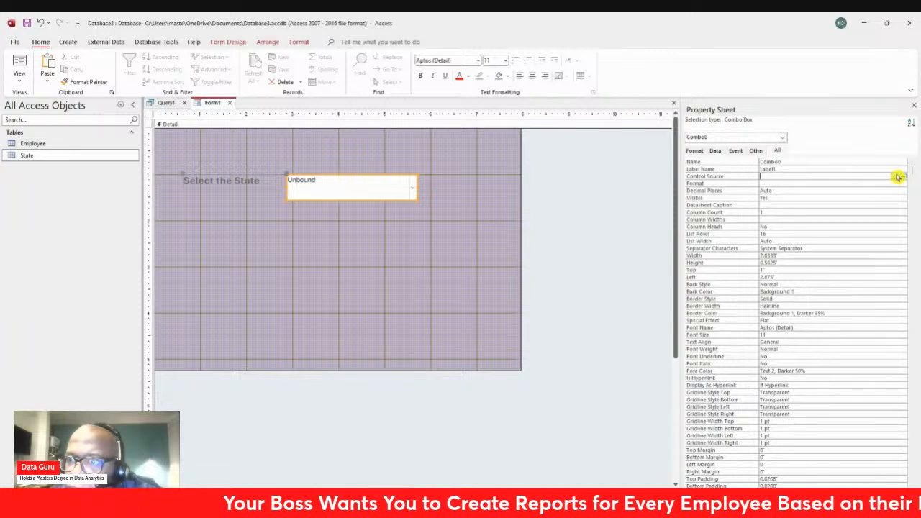
{"action": "left_click", "coordinate": [866, 193]}
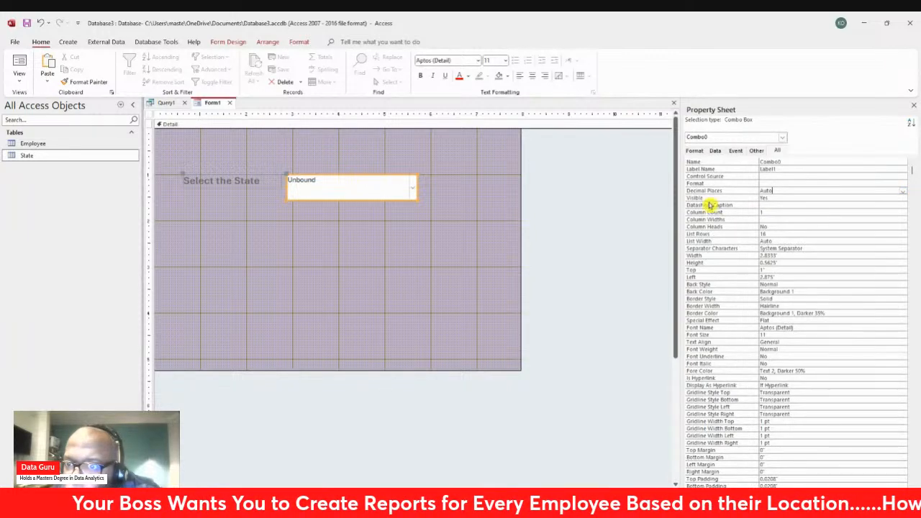
{"action": "left_click", "coordinate": [360, 229]}
{"action": "left_click", "coordinate": [351, 189]}
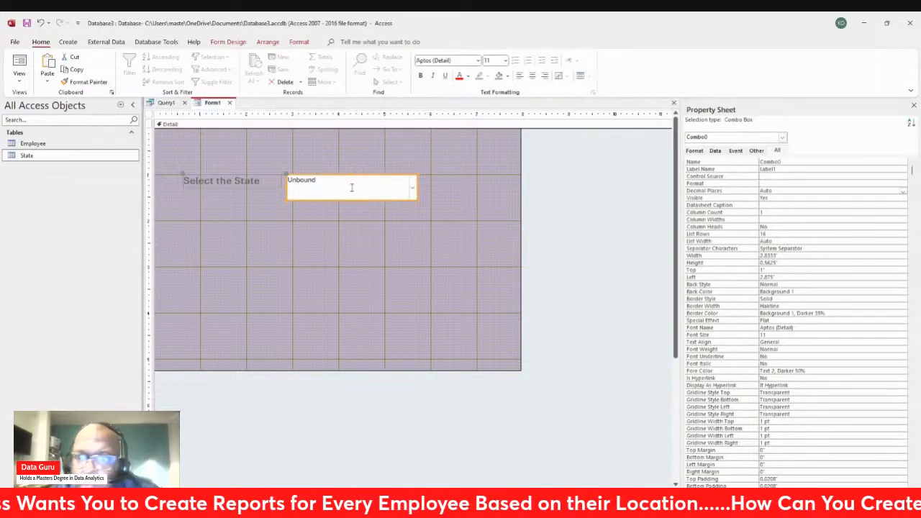
{"action": "left_click", "coordinate": [818, 175]}
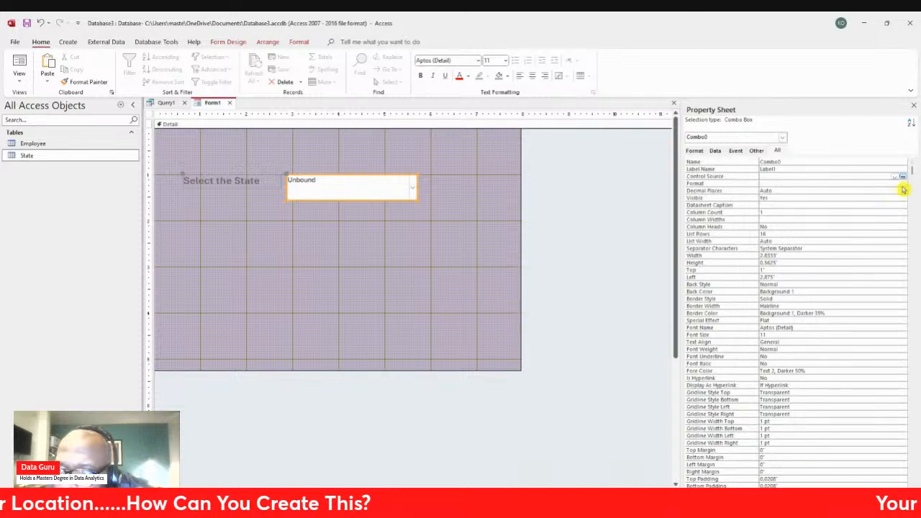
{"action": "left_click_drag", "start_coordinate": [914, 173], "coordinate": [899, 149]}
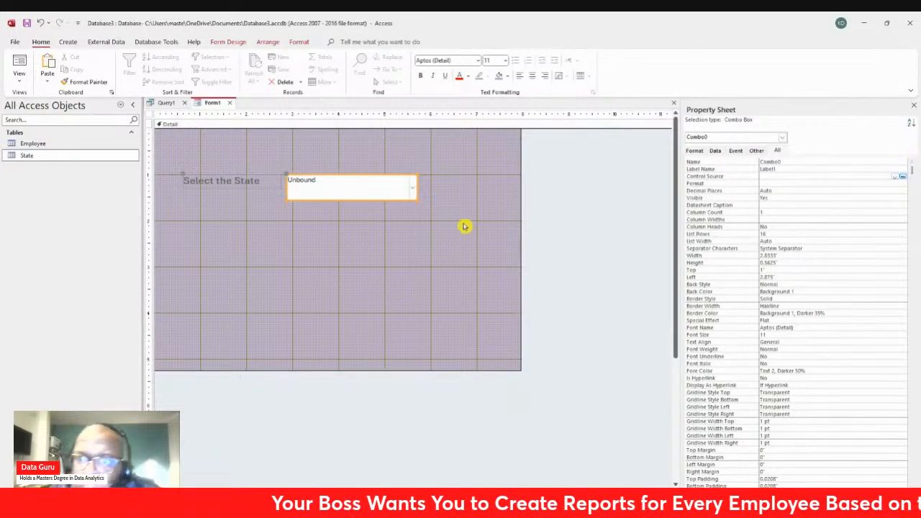
Step: Replace the combo box and its label with a new combo box about 2.83 by 0.56 inches in the form's upper area
{"action": "left_click", "coordinate": [298, 218]}
{"action": "left_click", "coordinate": [303, 182]}
{"action": "key", "text": "Delete"}
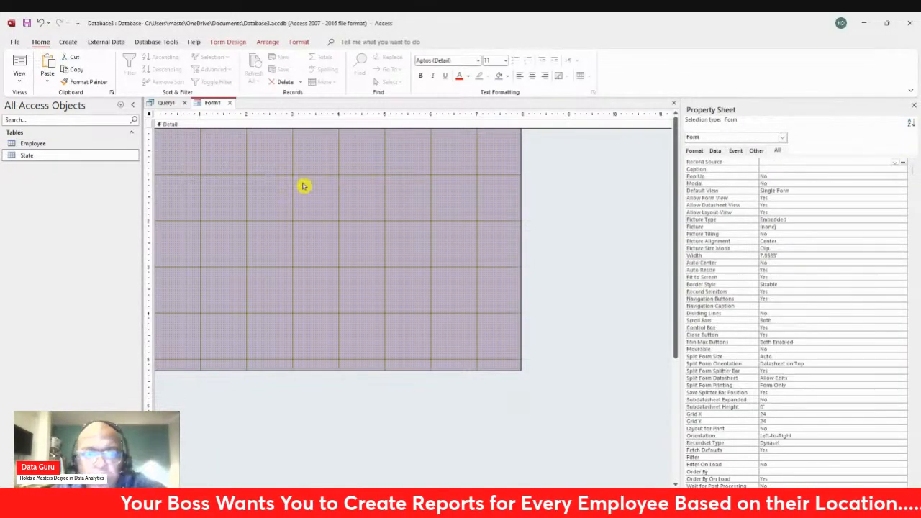
{"action": "left_click", "coordinate": [240, 42]}
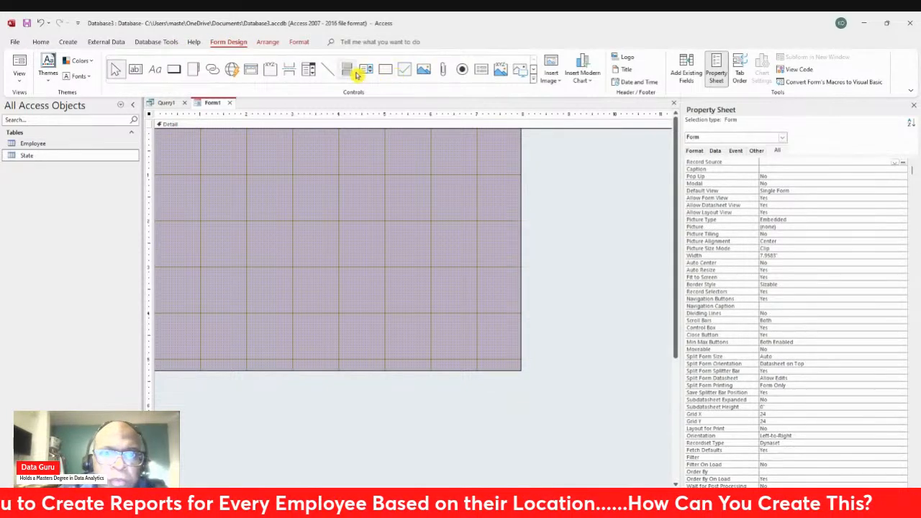
{"action": "left_click", "coordinate": [308, 69]}
{"action": "left_click_drag", "start_coordinate": [276, 162], "coordinate": [405, 184]}
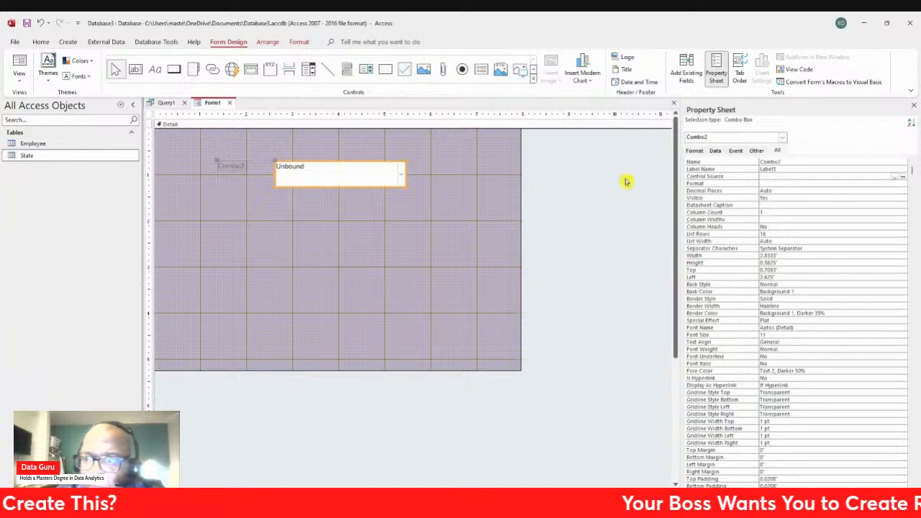
Step: Set the new combo box's Row Source to the State table
{"action": "left_click", "coordinate": [846, 190]}
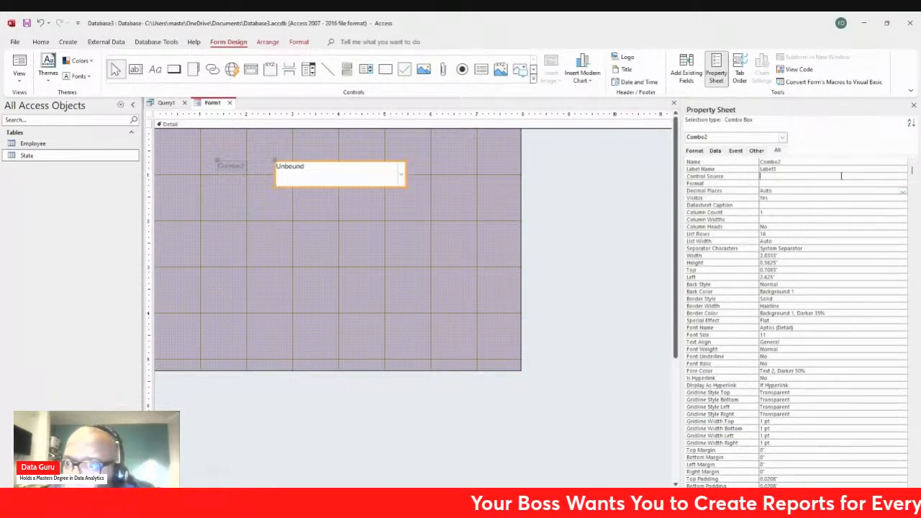
{"action": "left_click", "coordinate": [842, 175]}
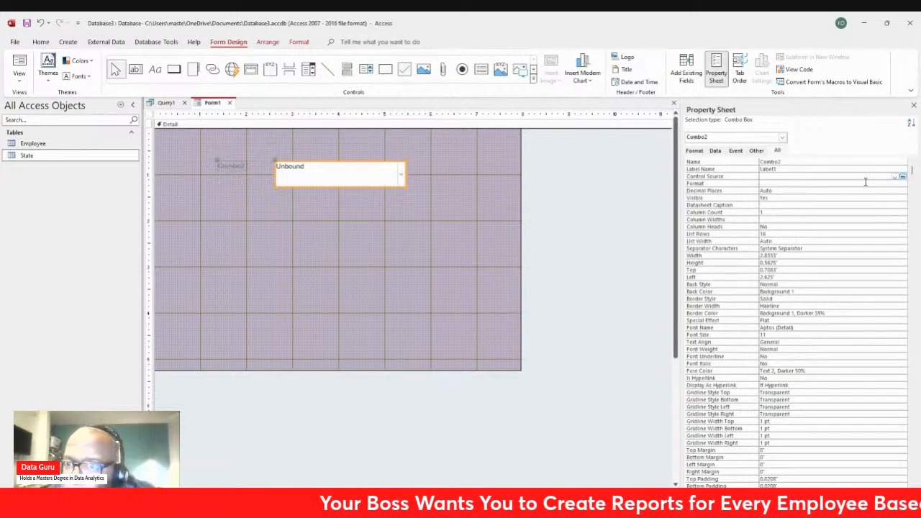
{"action": "left_click", "coordinate": [715, 153]}
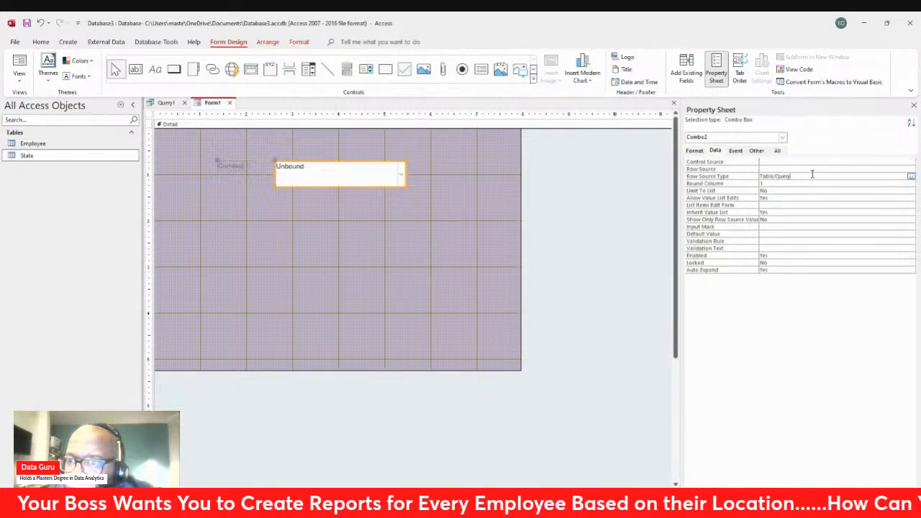
{"action": "left_click", "coordinate": [908, 169]}
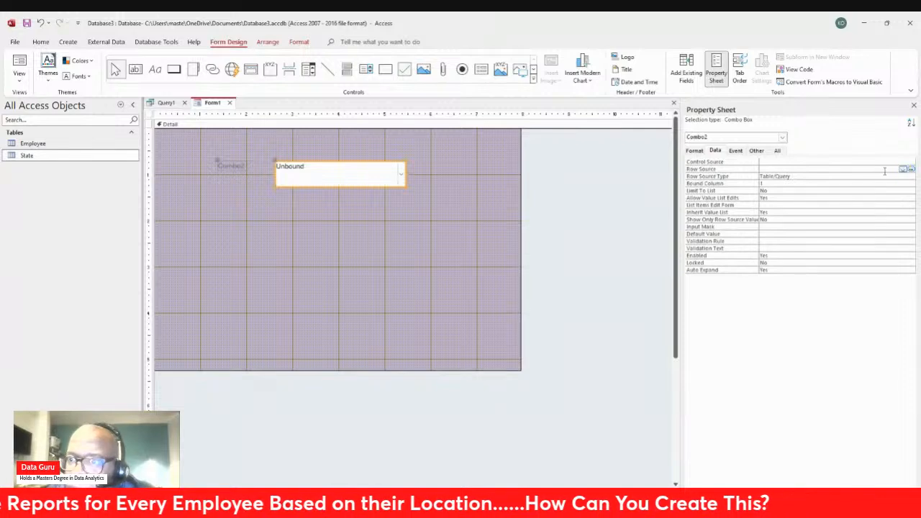
{"action": "left_click", "coordinate": [878, 185]}
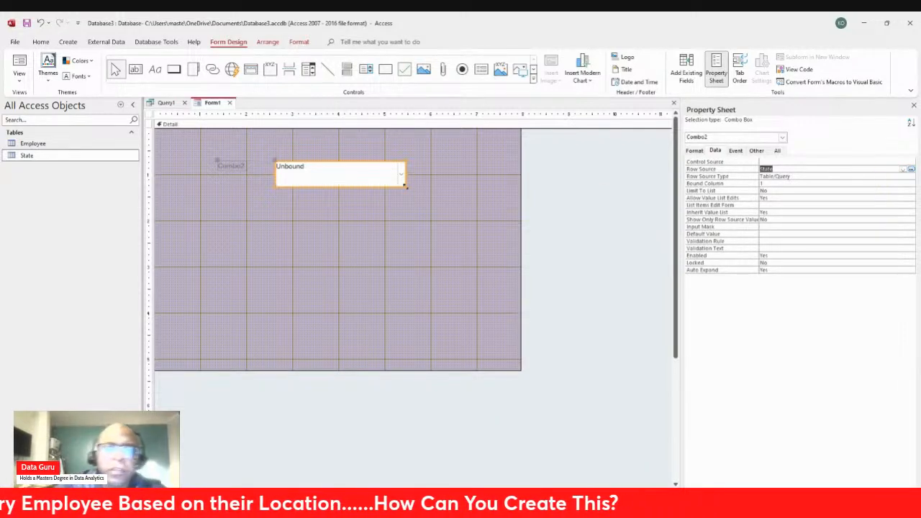
Step: Extend the new combo box label's left edge outward and change its text to "Select the State"
{"action": "left_click", "coordinate": [229, 165]}
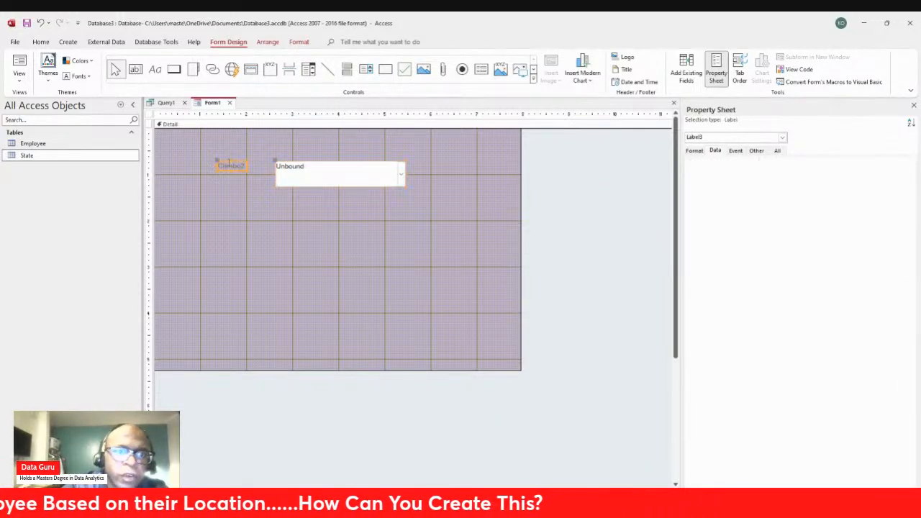
{"action": "left_click_drag", "start_coordinate": [215, 170], "coordinate": [195, 169]}
{"action": "left_click", "coordinate": [214, 156]}
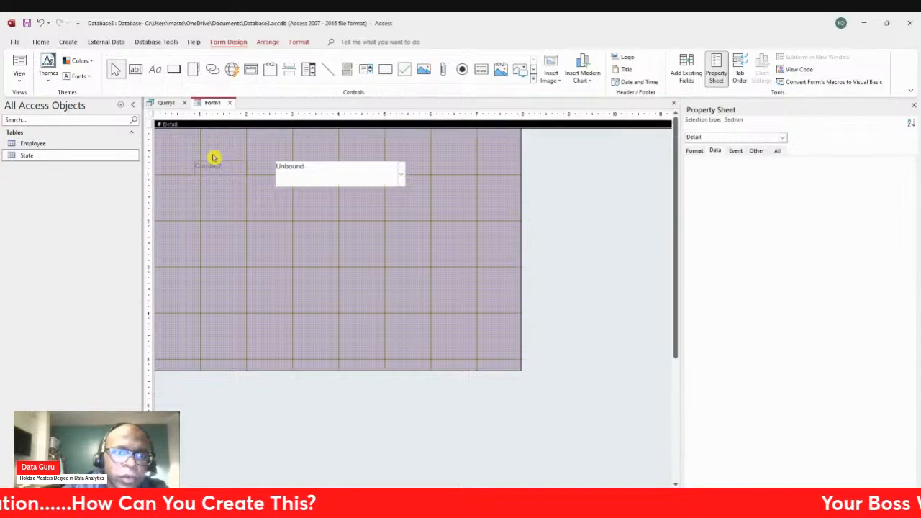
{"action": "left_click", "coordinate": [214, 163]}
{"action": "left_click_drag", "start_coordinate": [225, 165], "coordinate": [193, 168]}
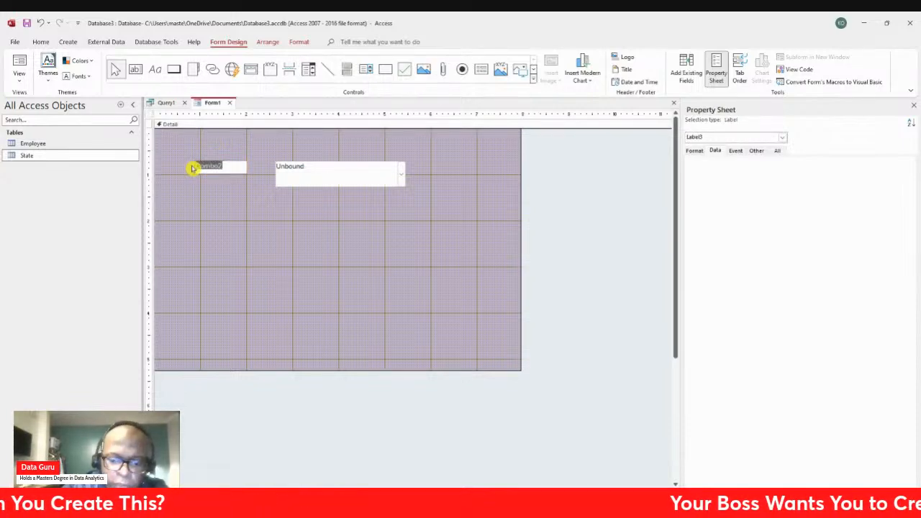
{"action": "key", "text": "Delete"}
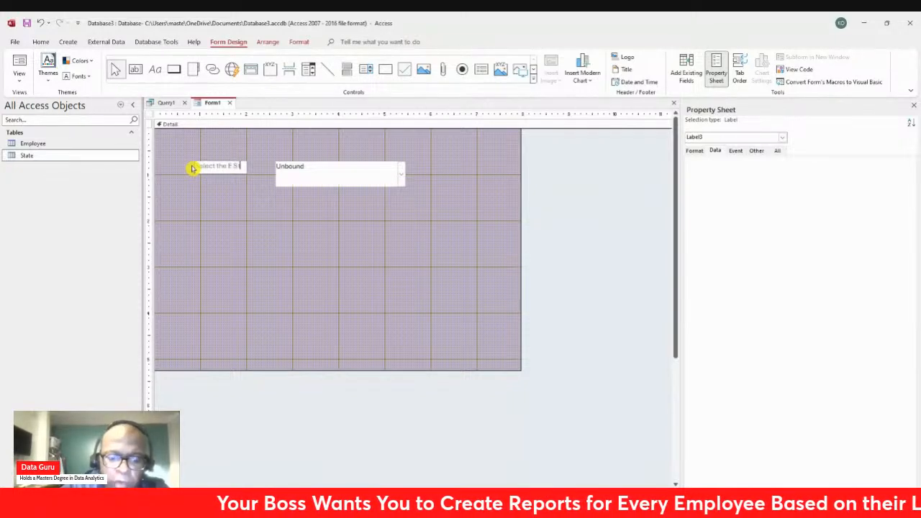
{"action": "type", "text": "e"}
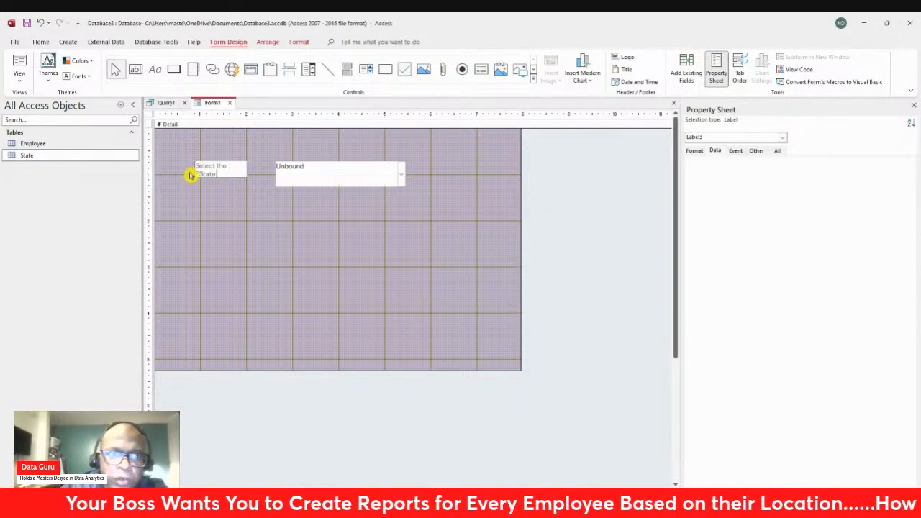
{"action": "key", "text": "BackSpace"}
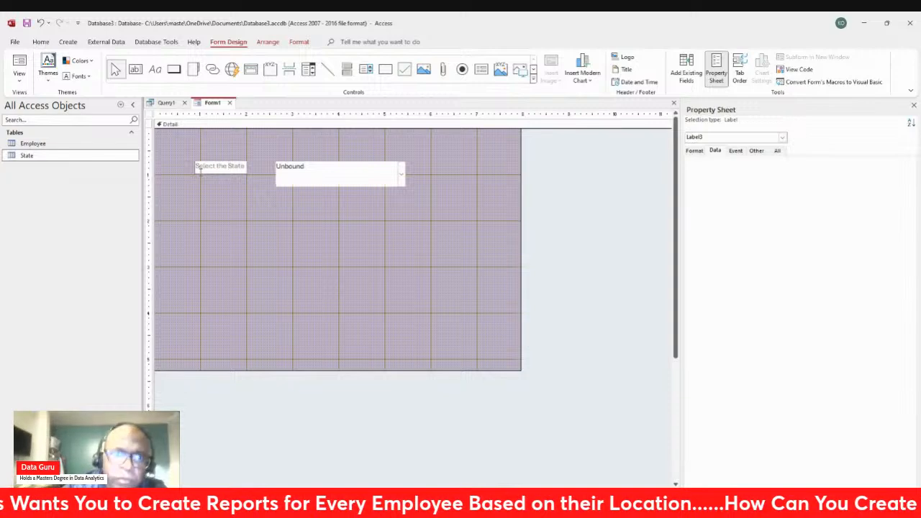
Step: Set the "Select the State" label's font size to 12 and enlarge the label box toward the lower left
{"action": "left_click", "coordinate": [233, 178]}
{"action": "left_click", "coordinate": [234, 167]}
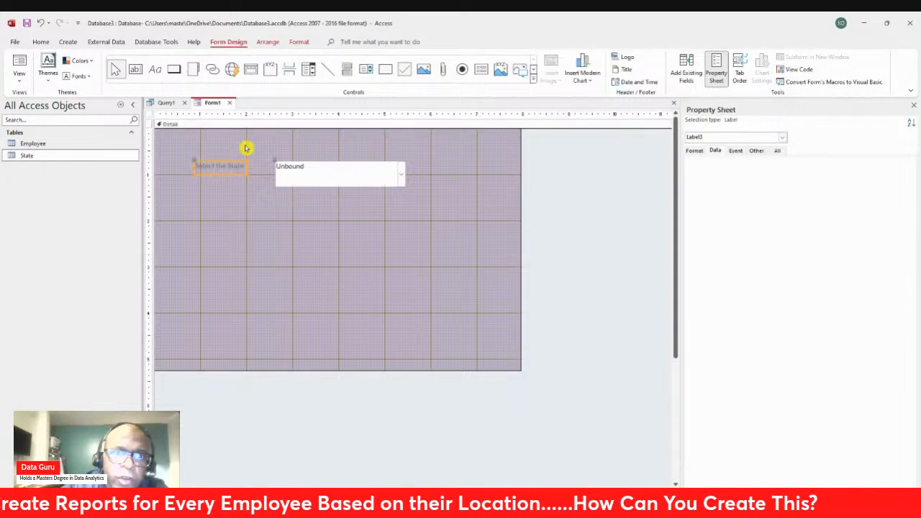
{"action": "left_click", "coordinate": [40, 43]}
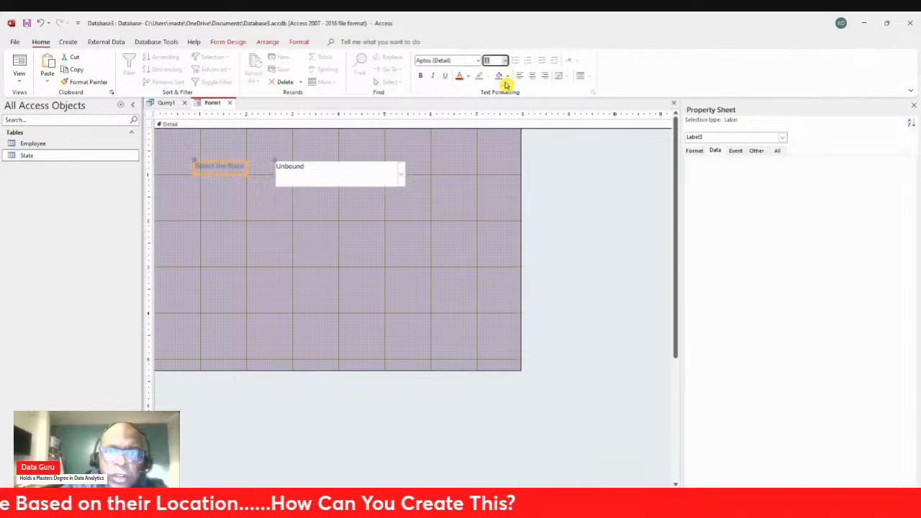
{"action": "type", "text": "12"}
{"action": "key", "text": "Return"}
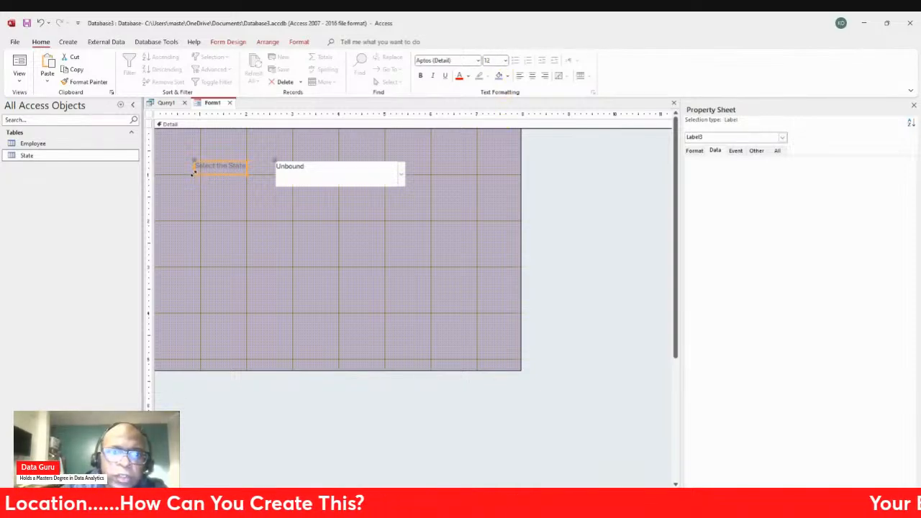
{"action": "left_click_drag", "start_coordinate": [193, 173], "coordinate": [176, 182]}
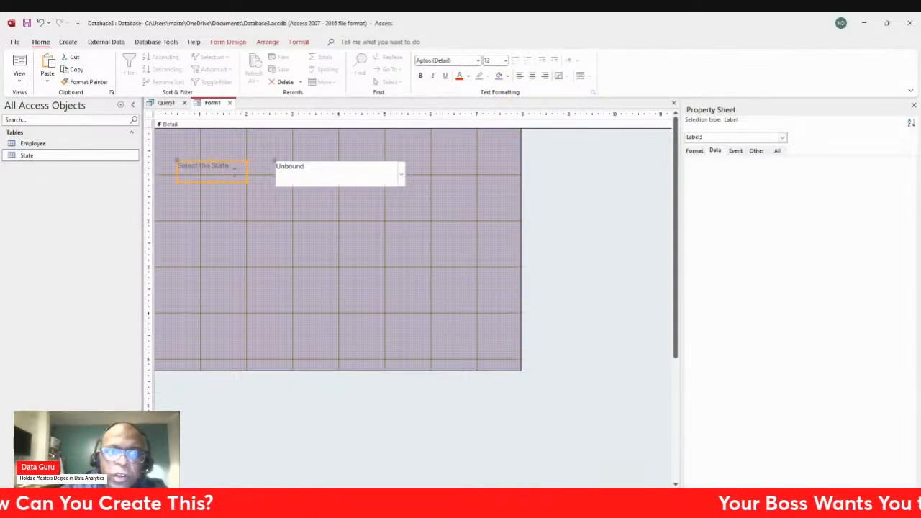
Step: Preview the form in Form view and return to its design
{"action": "left_click", "coordinate": [19, 74]}
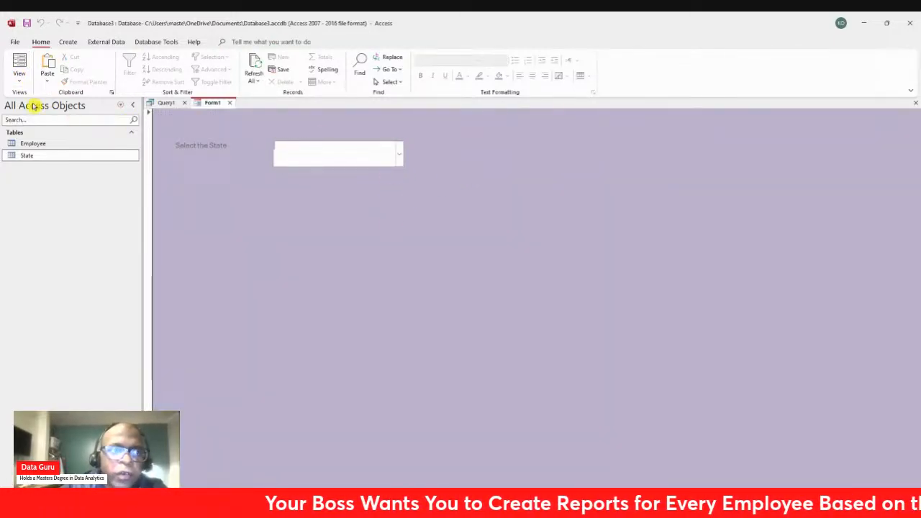
{"action": "left_click", "coordinate": [67, 159]}
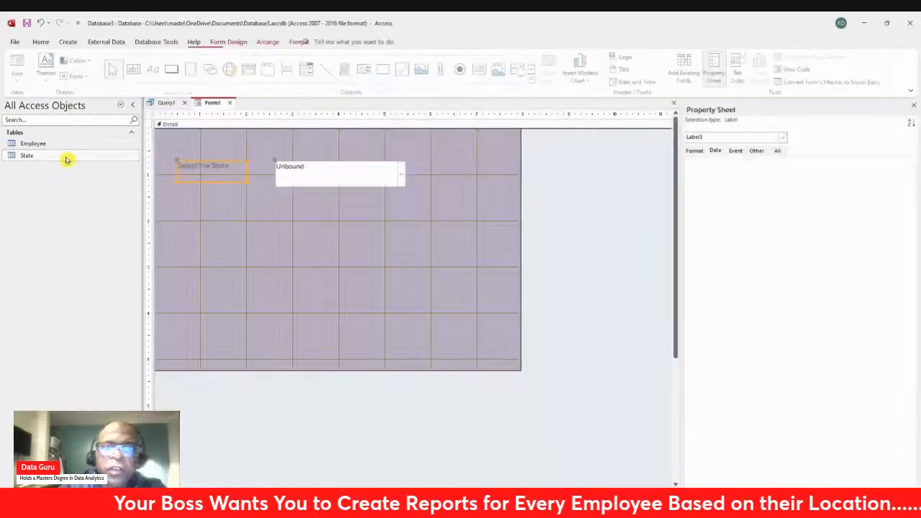
{"action": "left_click", "coordinate": [346, 230]}
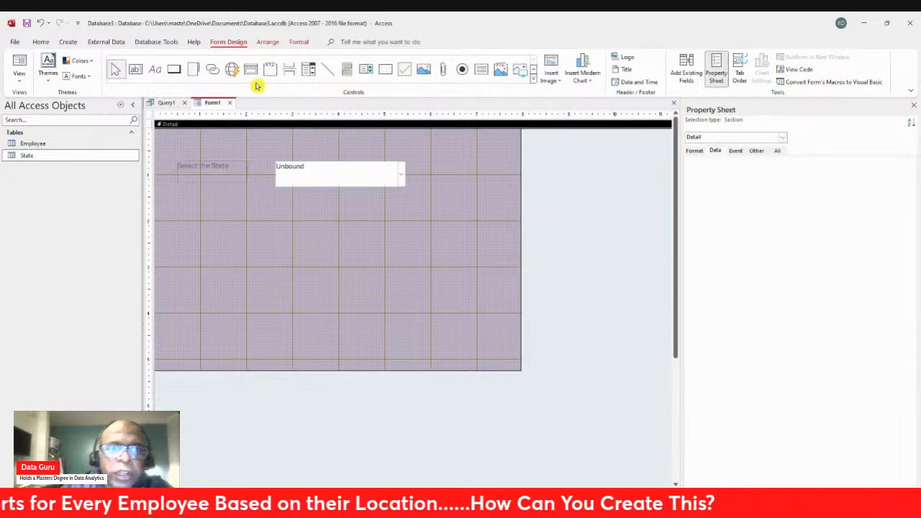
Step: Add a command button about 2.6 by 0.8 inches below the combo box and caption it "Run Query"
{"action": "left_click", "coordinate": [173, 69]}
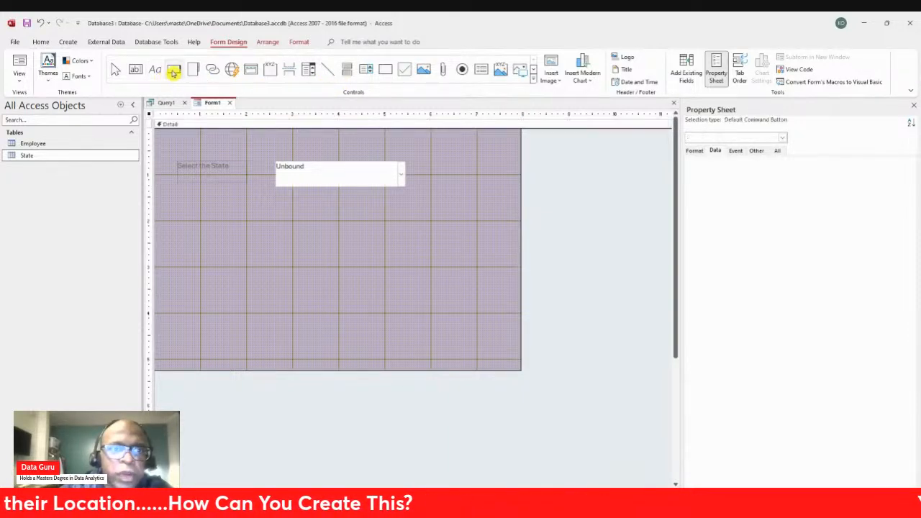
{"action": "mouse_move", "coordinate": [260, 241]}
{"action": "left_mouse_down"}
{"action": "mouse_move", "coordinate": [384, 269]}
{"action": "mouse_move", "coordinate": [379, 279]}
{"action": "left_mouse_up"}
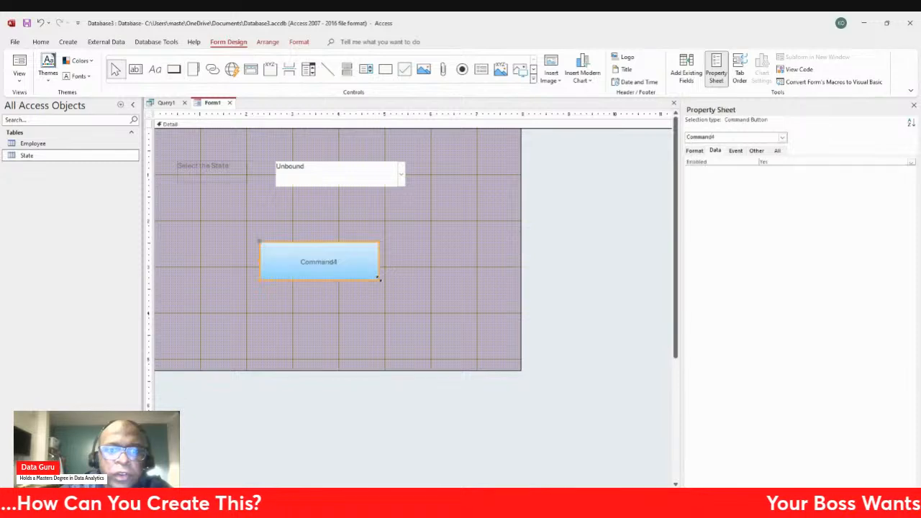
{"action": "left_click", "coordinate": [289, 267]}
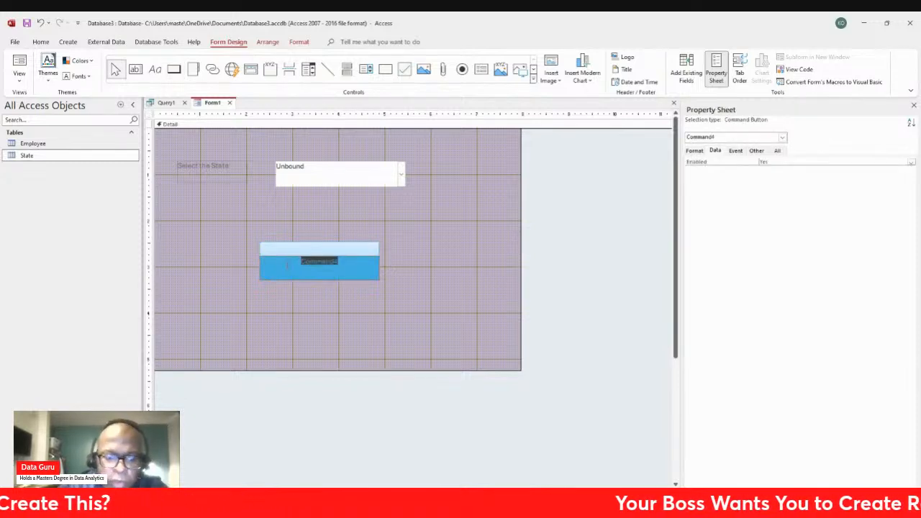
{"action": "type", "text": "Sel"}
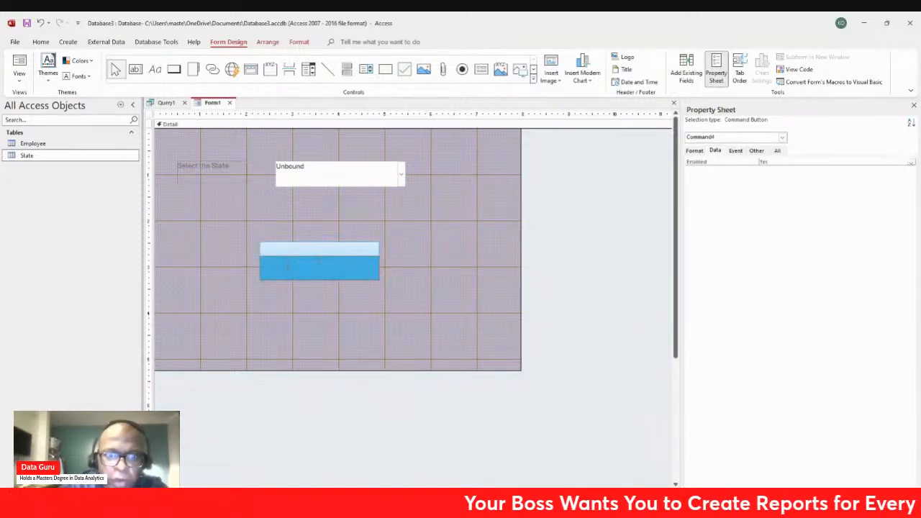
{"action": "type", "text": "Run"}
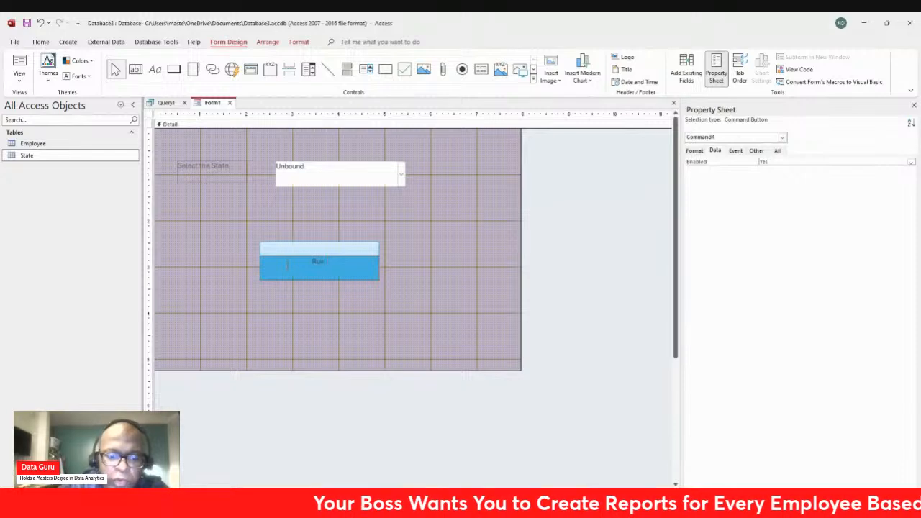
{"action": "type", "text": " Que"}
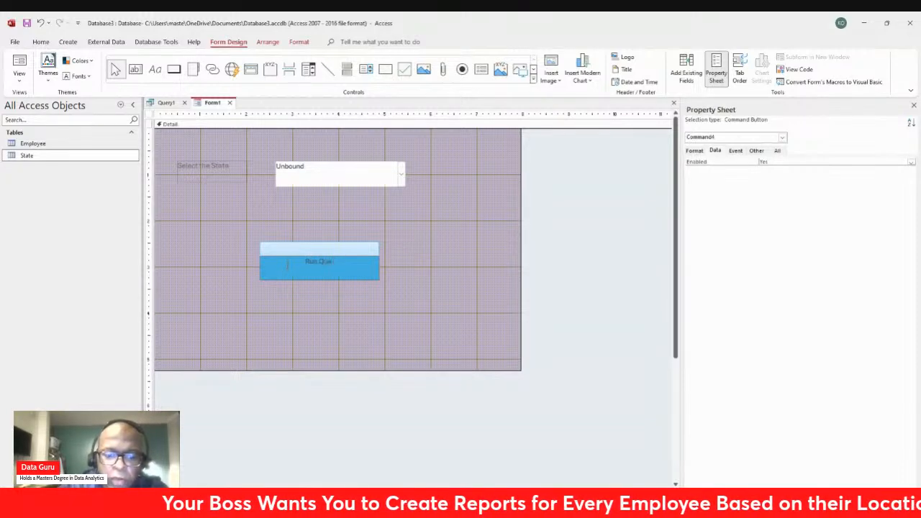
{"action": "type", "text": "ry"}
{"action": "left_click", "coordinate": [388, 312]}
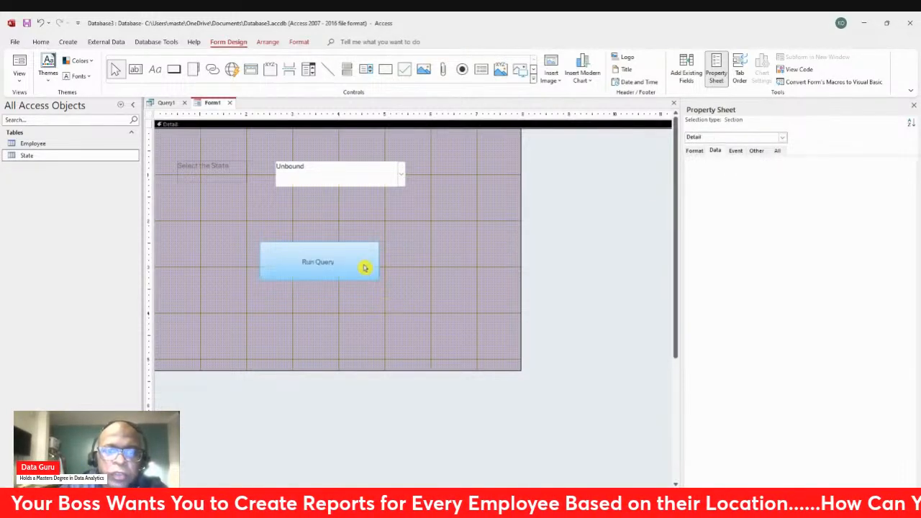
Step: Shift the Run Query button right to sit under the combo box, and rename the combo box StateCombo
{"action": "left_click_drag", "start_coordinate": [364, 266], "coordinate": [392, 264]}
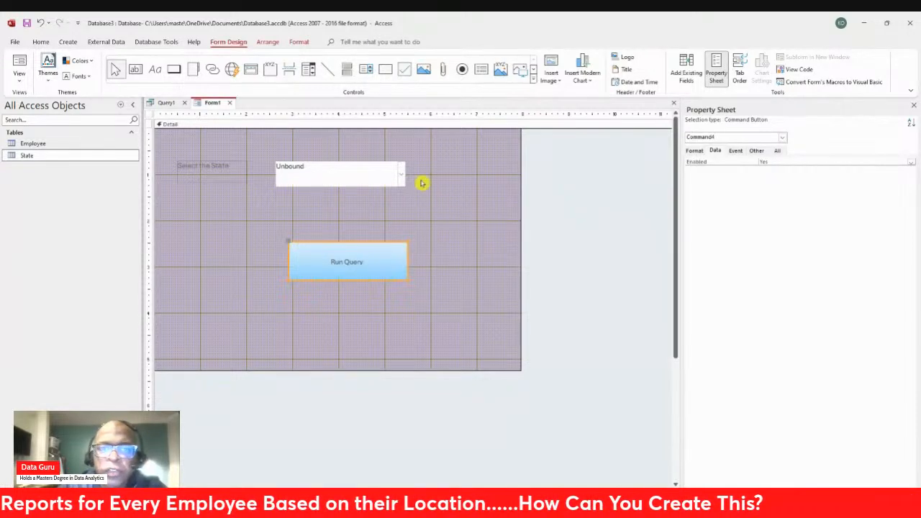
{"action": "left_click", "coordinate": [309, 171]}
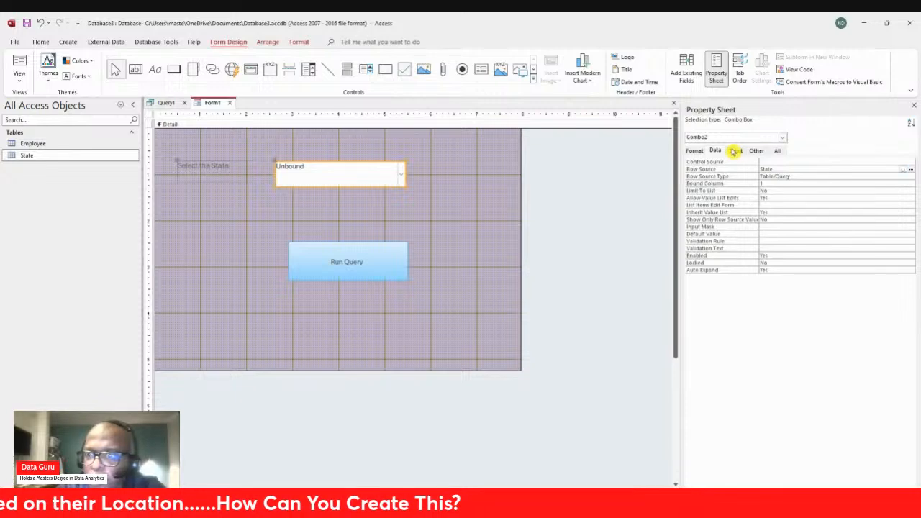
{"action": "left_click", "coordinate": [781, 152]}
{"action": "left_click", "coordinate": [695, 150]}
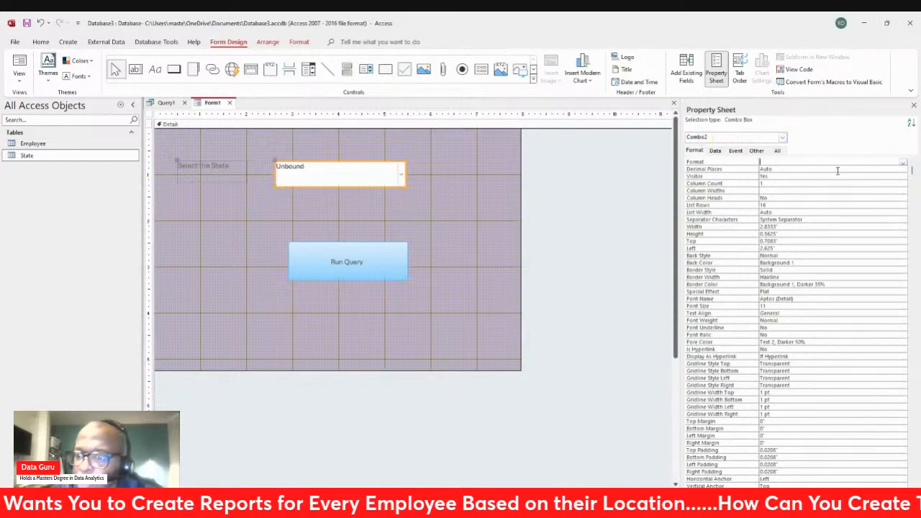
{"action": "left_click", "coordinate": [899, 176]}
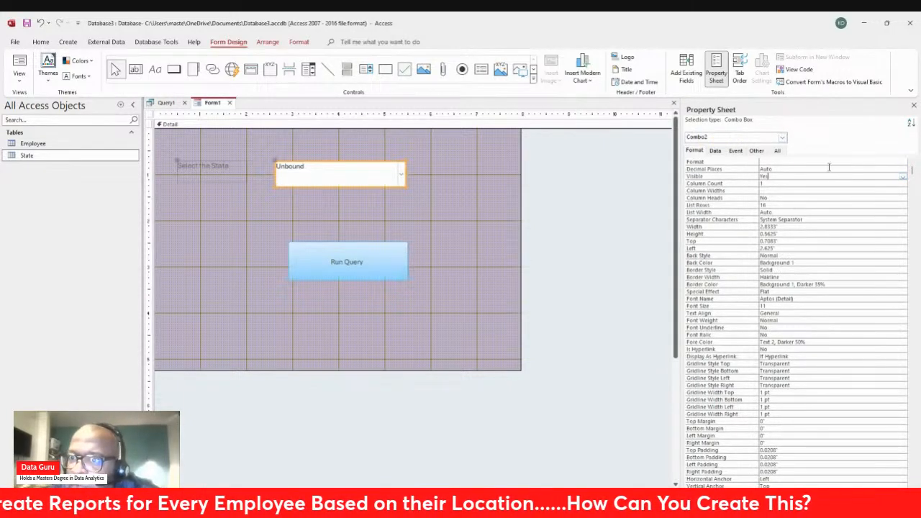
{"action": "left_click", "coordinate": [777, 150]}
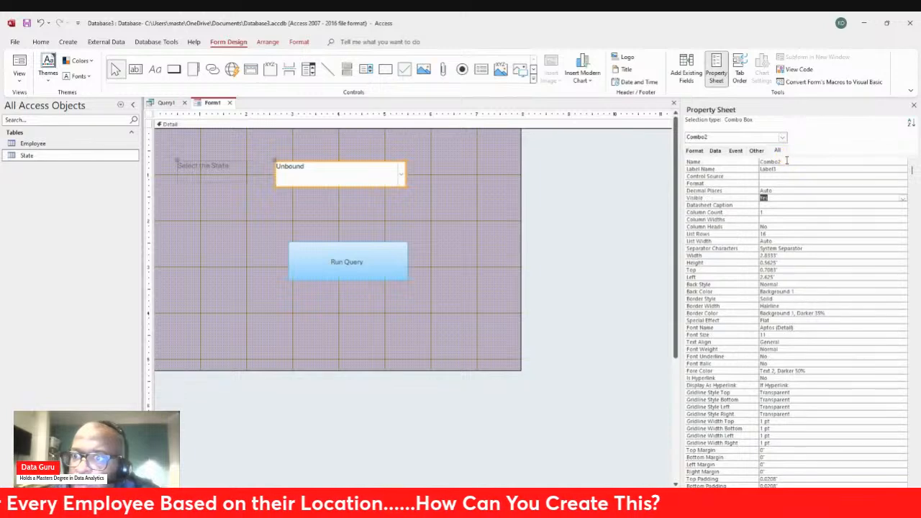
{"action": "left_click", "coordinate": [737, 164]}
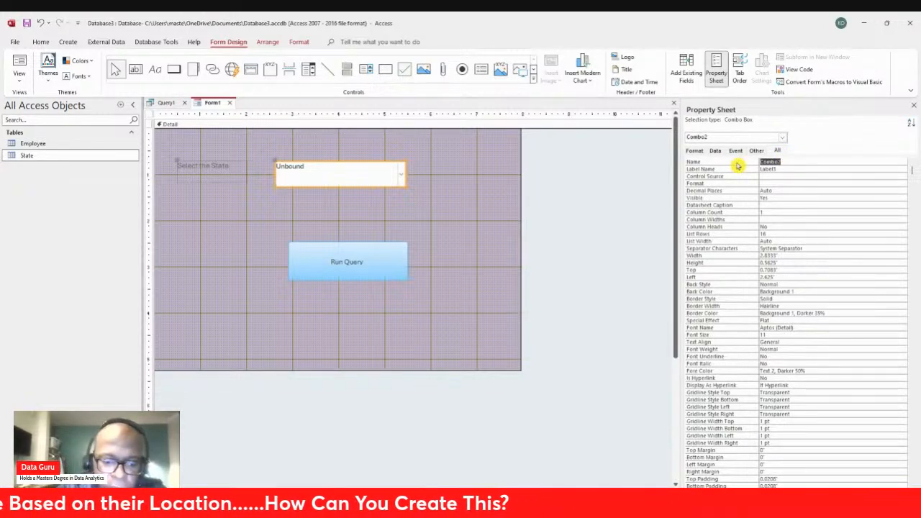
{"action": "type", "text": "Stat"}
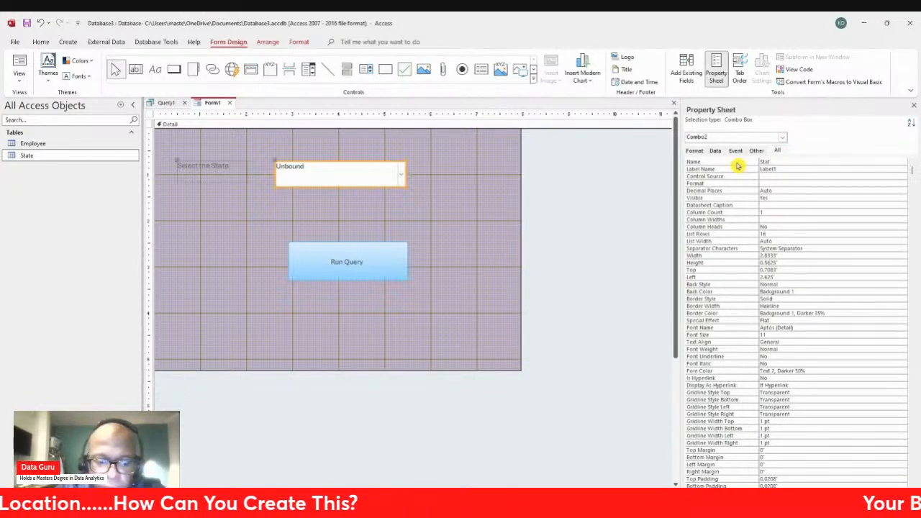
{"action": "type", "text": "eCombo"}
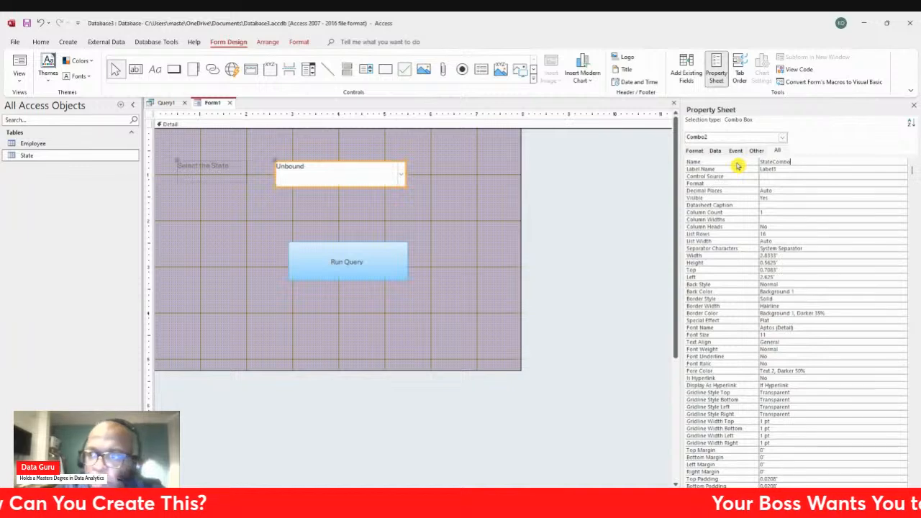
{"action": "left_click", "coordinate": [749, 161]}
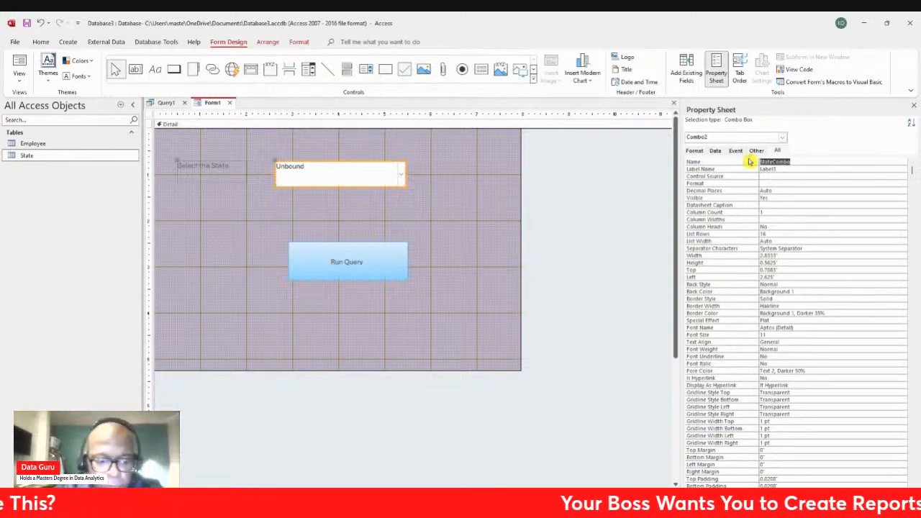
Step: Save the form as StateForm
{"action": "left_click", "coordinate": [223, 106]}
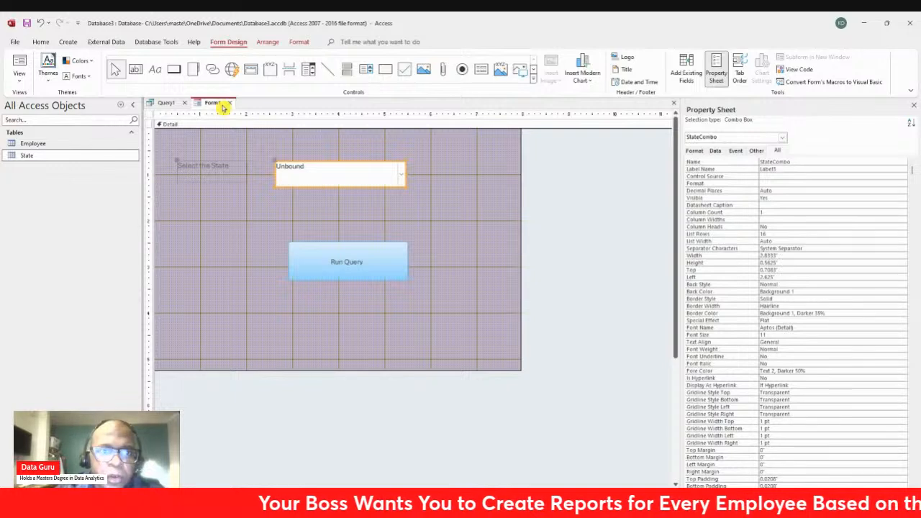
{"action": "left_click", "coordinate": [253, 119]}
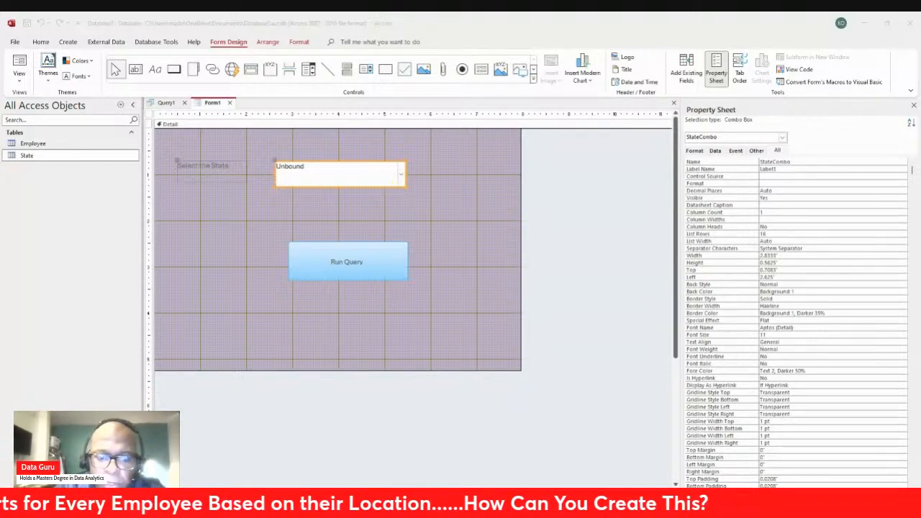
{"action": "left_click", "coordinate": [469, 200]}
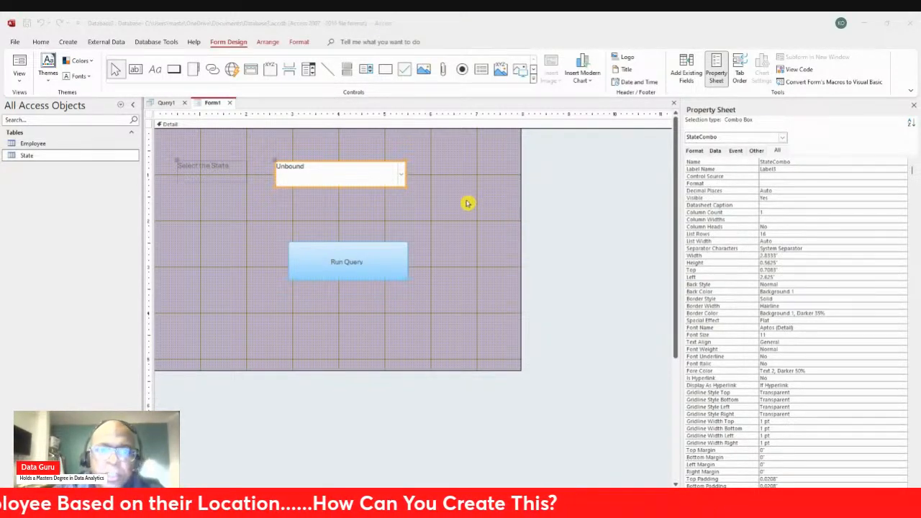
{"action": "left_click", "coordinate": [79, 156]}
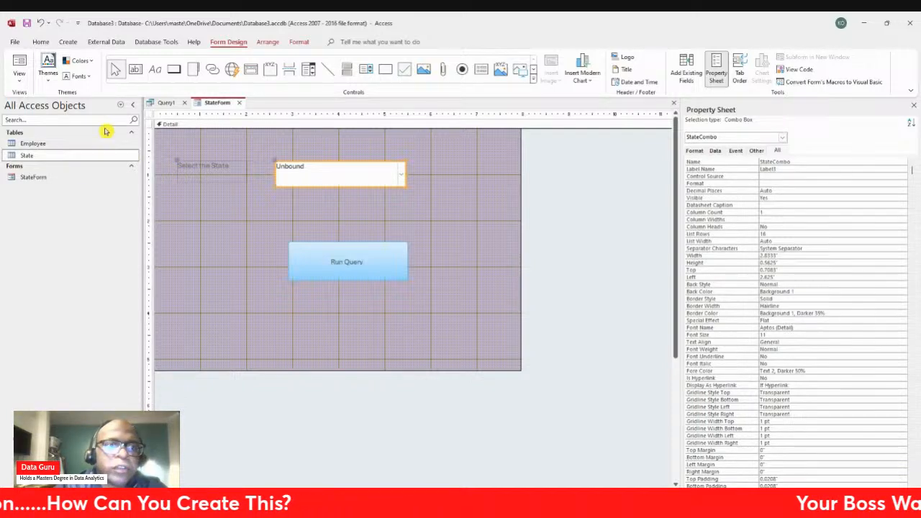
Step: In Query1, set the State field's criteria to [Forms]![StateForm]![StateCombo] and save the query as StateQuery
{"action": "left_click", "coordinate": [166, 104]}
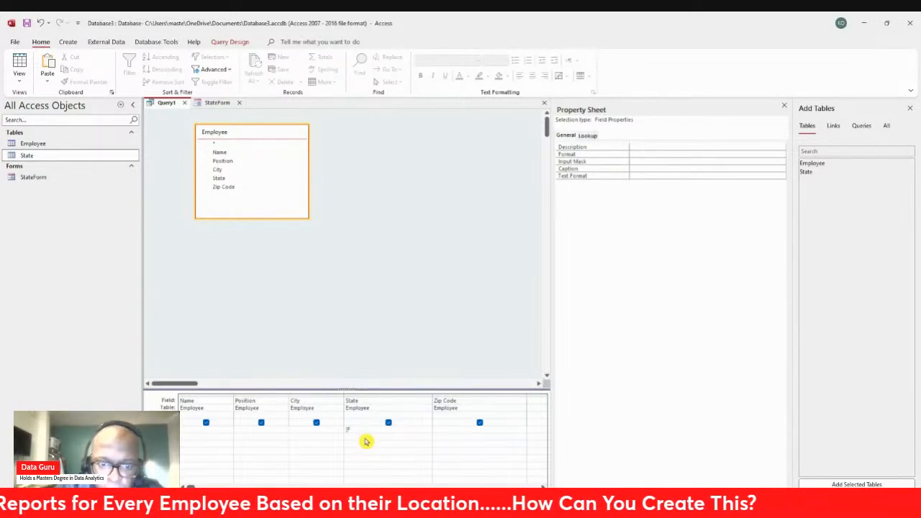
{"action": "type", "text": "orms]"}
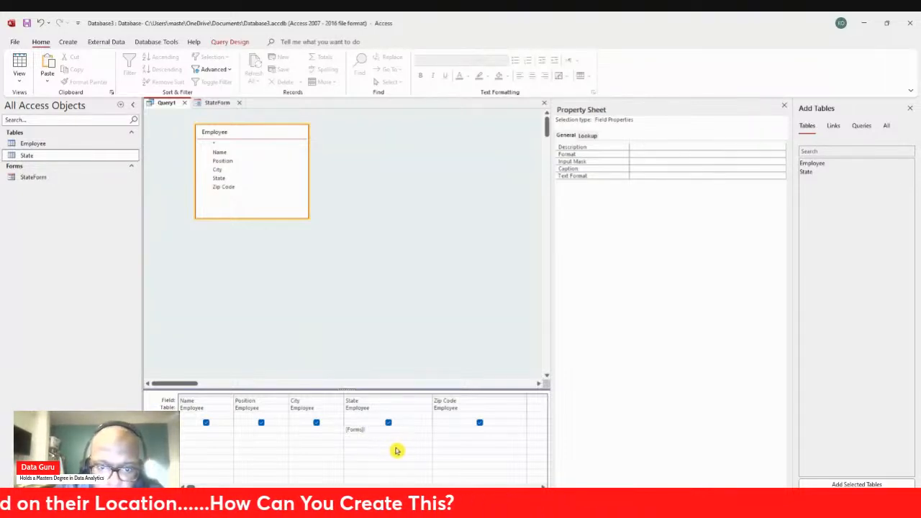
{"action": "type", "text": "!"}
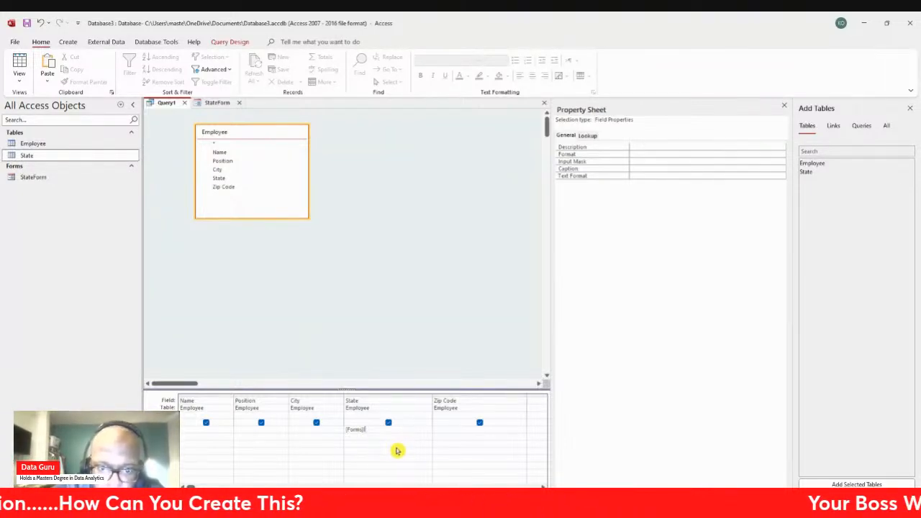
{"action": "type", "text": "[StateForm]"}
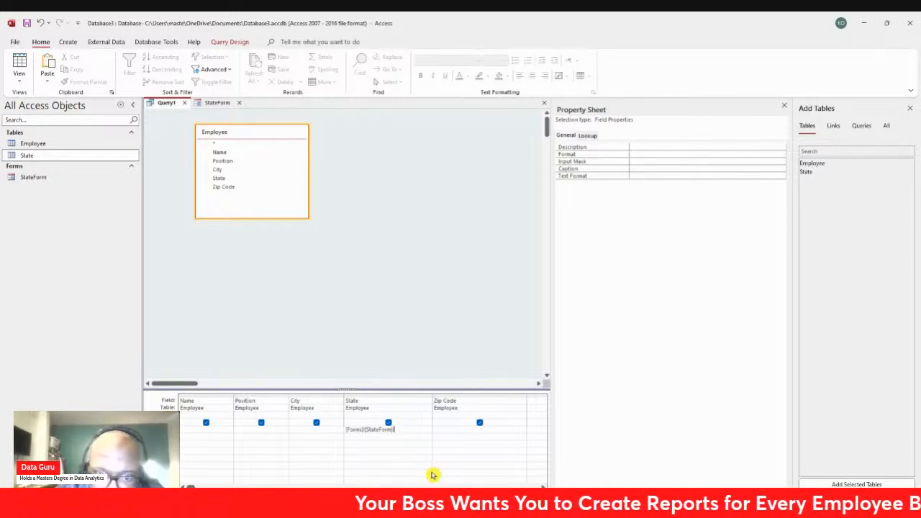
{"action": "type", "text": "![StateCombo]"}
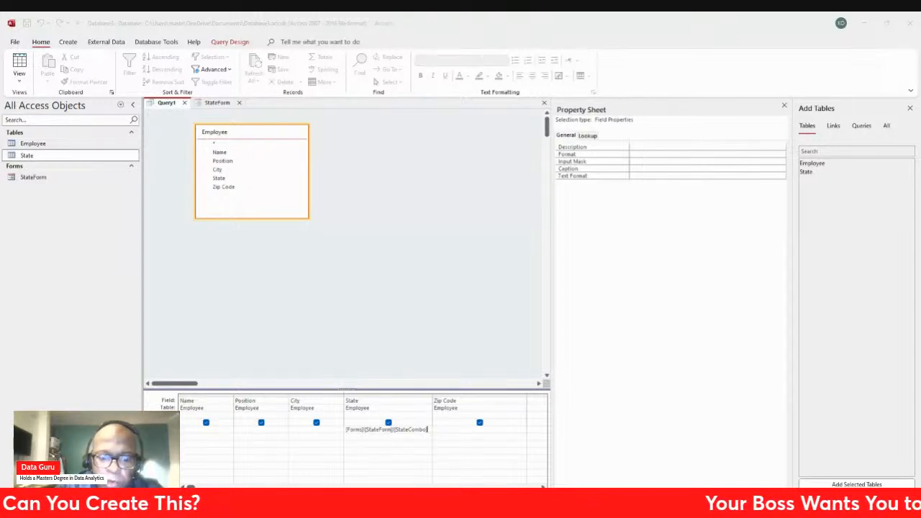
{"action": "left_click", "coordinate": [467, 203]}
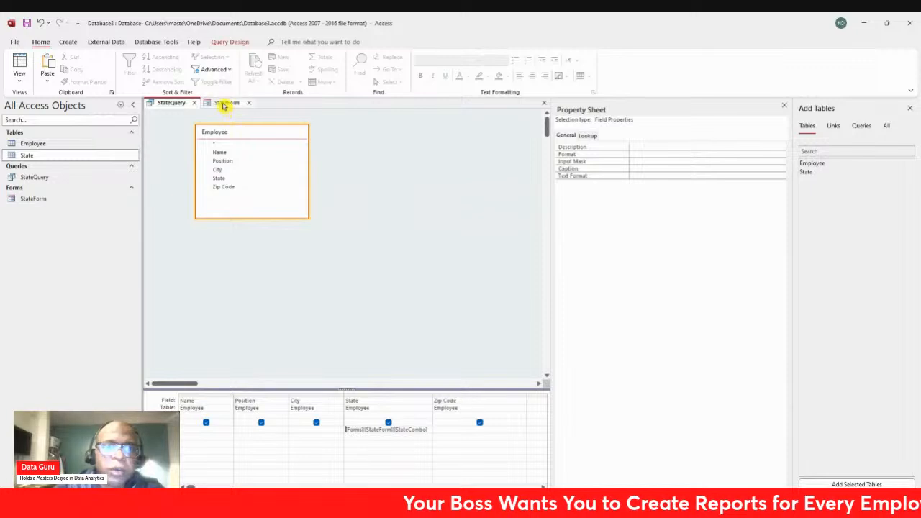
Step: On StateForm, move the Run Query button up to about 2 inches from the top and assign an event procedure to its On Click event
{"action": "left_click", "coordinate": [225, 104]}
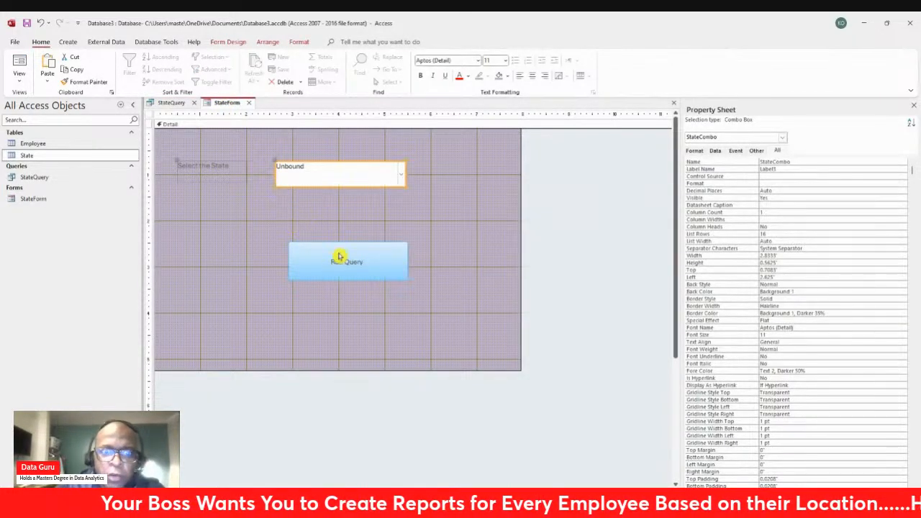
{"action": "left_click", "coordinate": [363, 261]}
{"action": "left_click", "coordinate": [377, 228]}
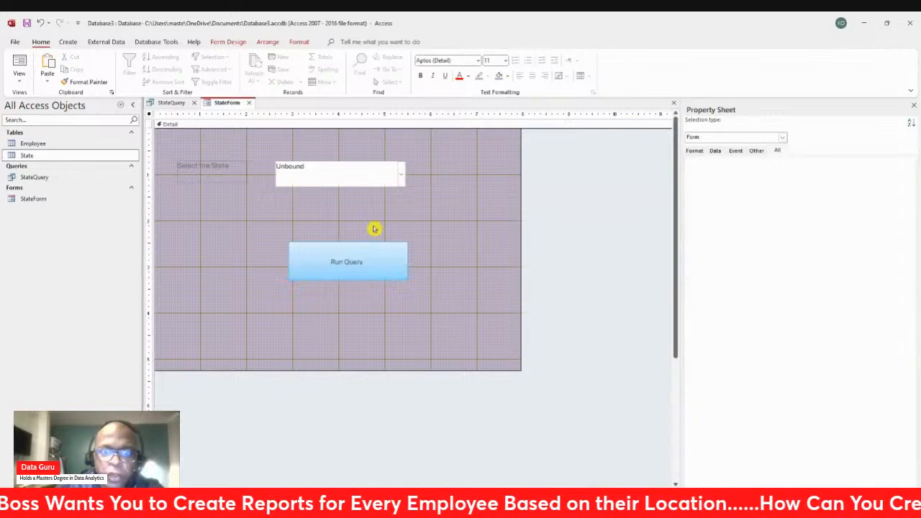
{"action": "left_click_drag", "start_coordinate": [362, 269], "coordinate": [360, 248]}
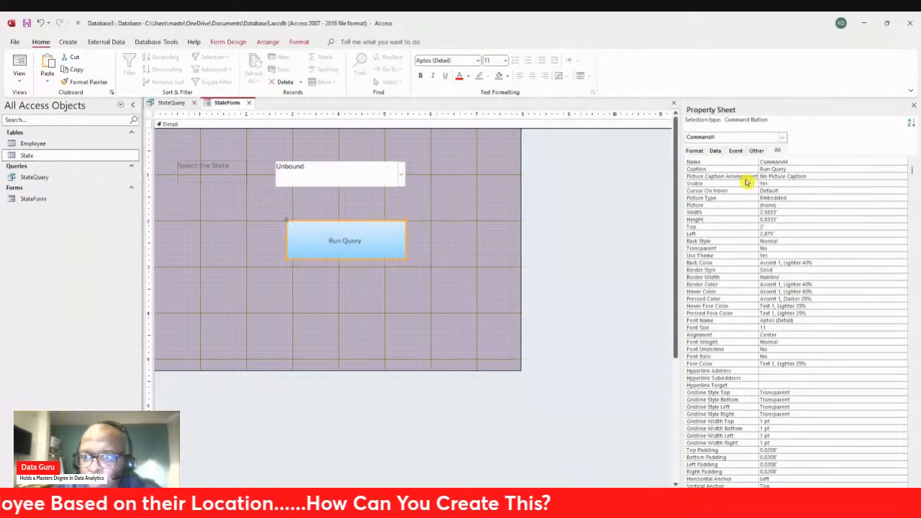
{"action": "left_click", "coordinate": [715, 150]}
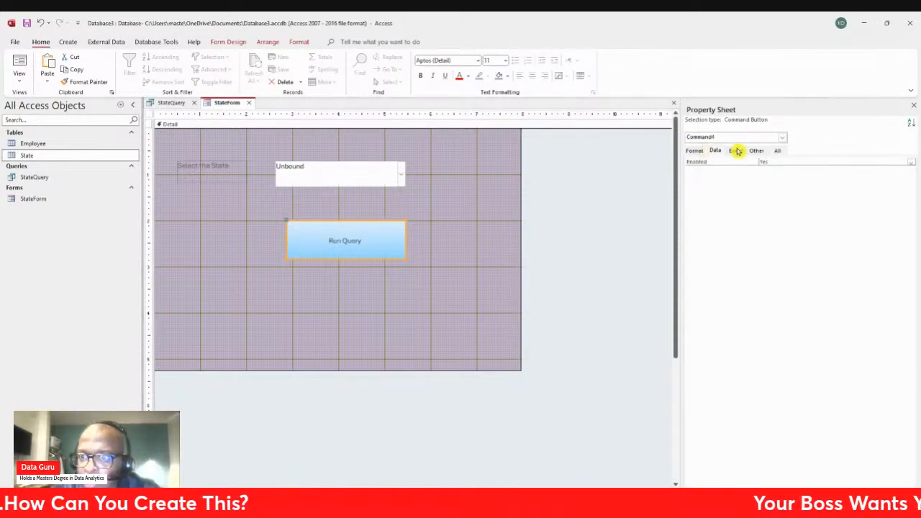
{"action": "left_click", "coordinate": [735, 151]}
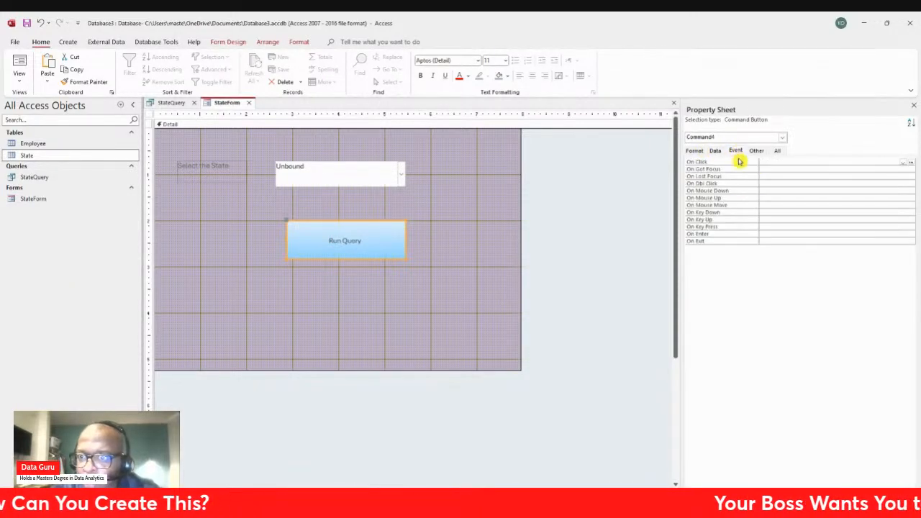
{"action": "left_click", "coordinate": [911, 163]}
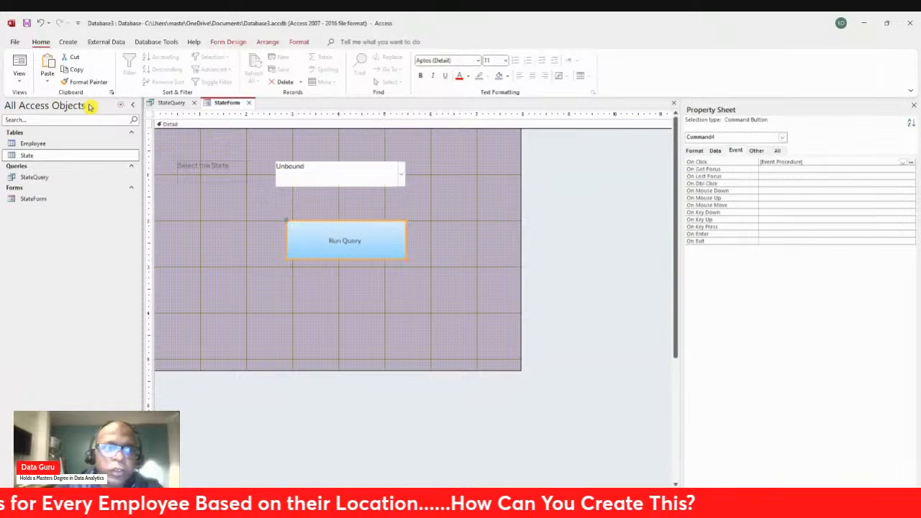
Step: Test the form in Form view by selecting IL and running the query, and close the query results
{"action": "left_click", "coordinate": [20, 63]}
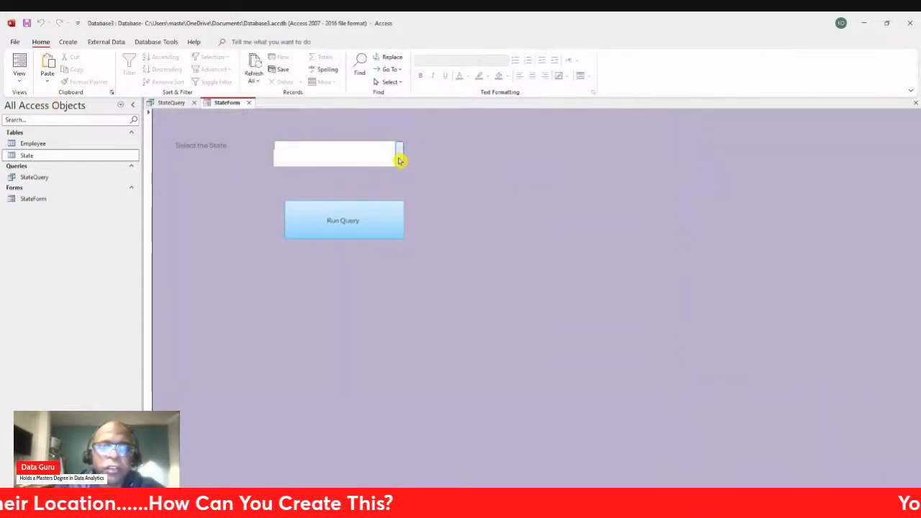
{"action": "left_click", "coordinate": [400, 208]}
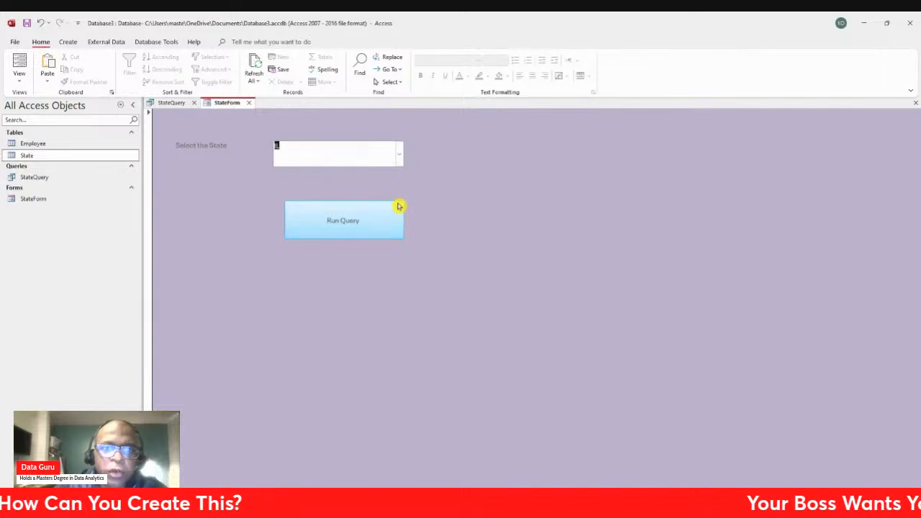
{"action": "left_click", "coordinate": [357, 221]}
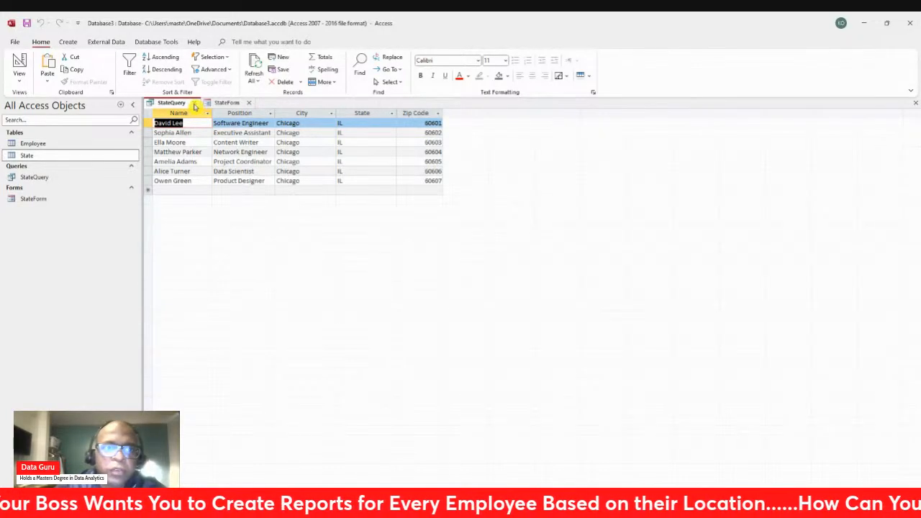
{"action": "left_click", "coordinate": [194, 105]}
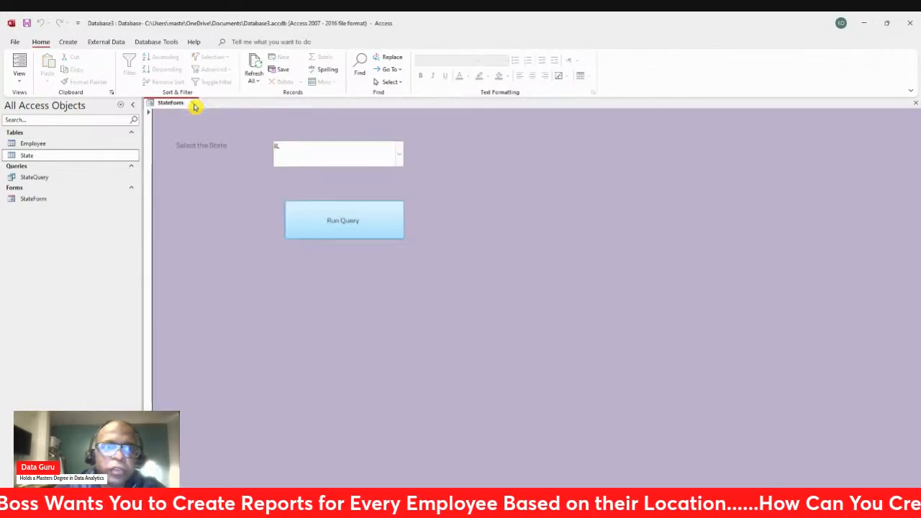
Step: Select AZ on the form, run the query for that state, and close the query results
{"action": "left_click", "coordinate": [400, 160]}
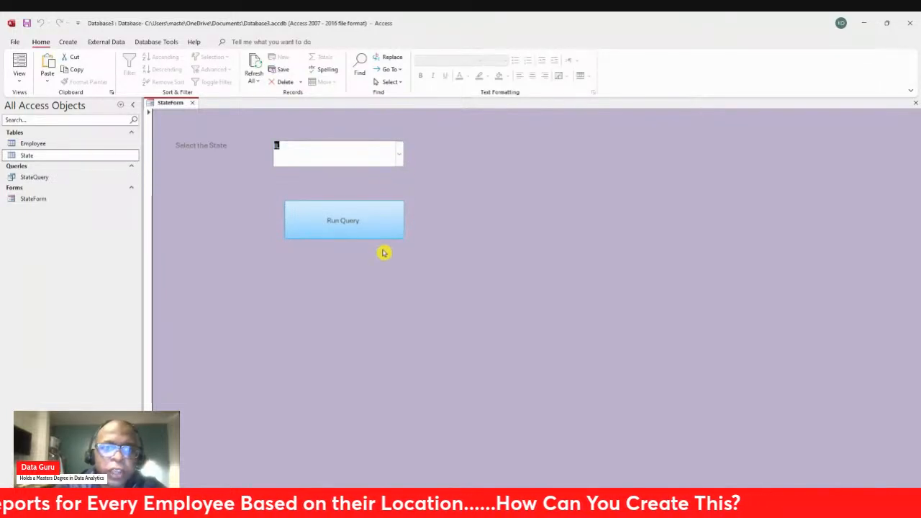
{"action": "left_click", "coordinate": [364, 213]}
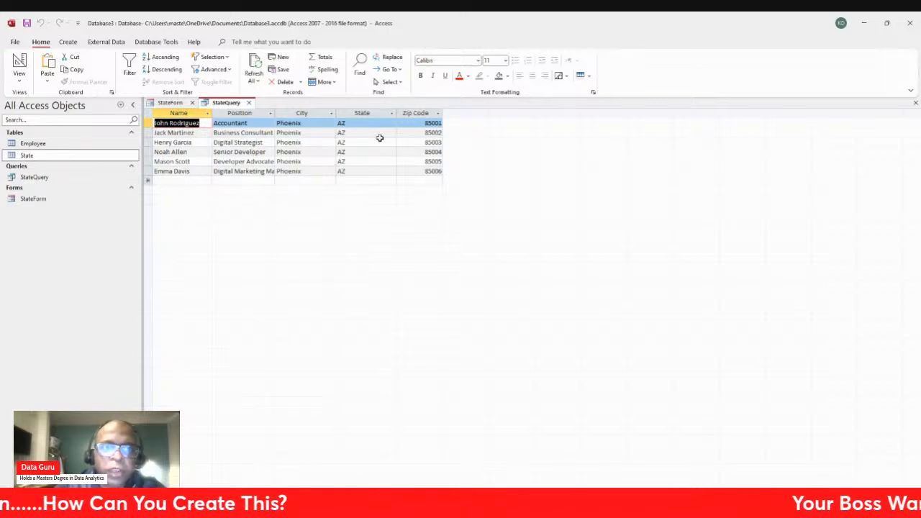
{"action": "left_click", "coordinate": [250, 103]}
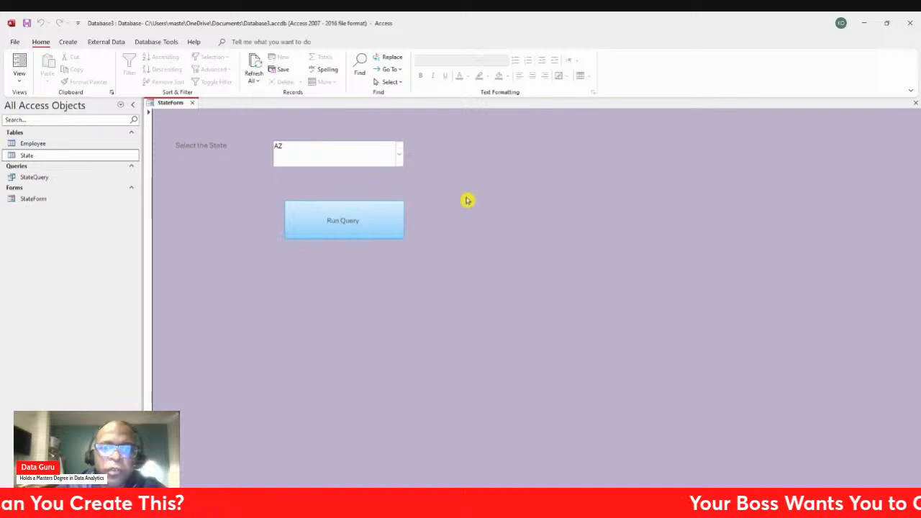
Step: Return the form to Design view and move the Run Query button up and left, beneath the "Select the State" label
{"action": "key", "text": "ctrl+period"}
{"action": "left_click", "coordinate": [394, 231]}
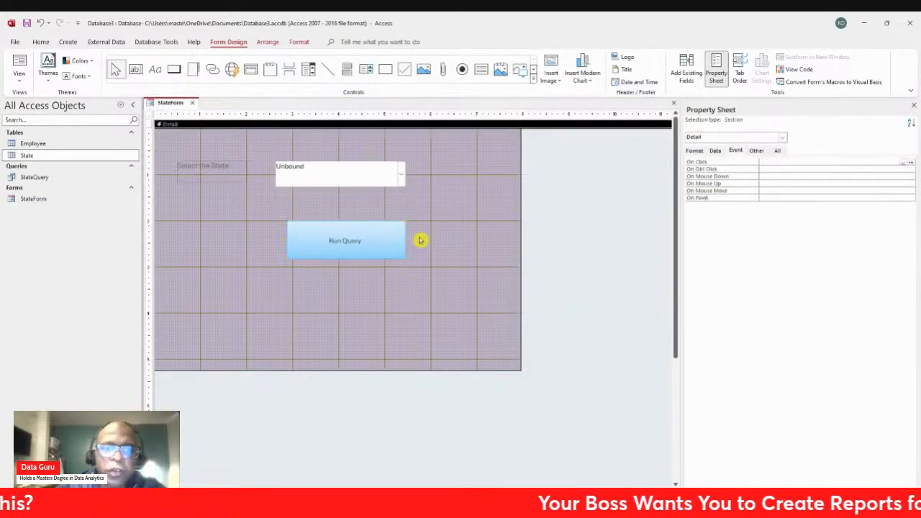
{"action": "left_click_drag", "start_coordinate": [391, 238], "coordinate": [316, 226]}
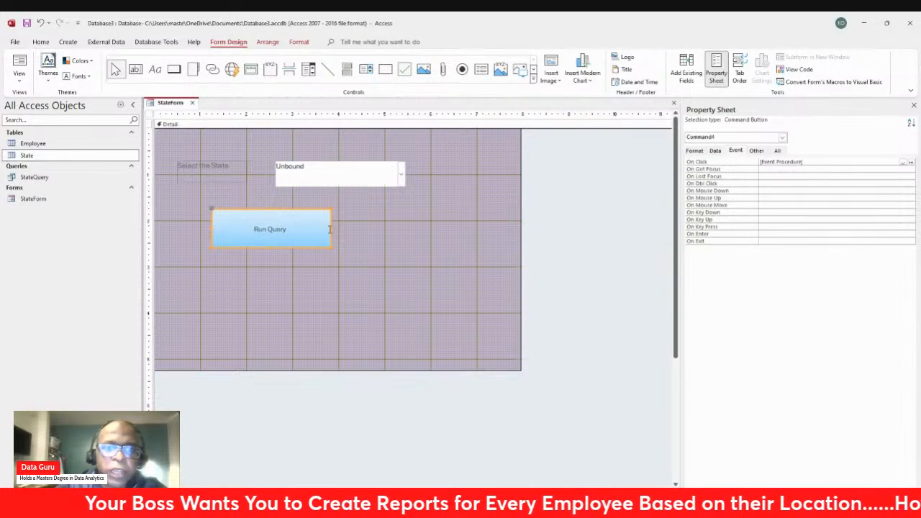
{"action": "left_click", "coordinate": [355, 256]}
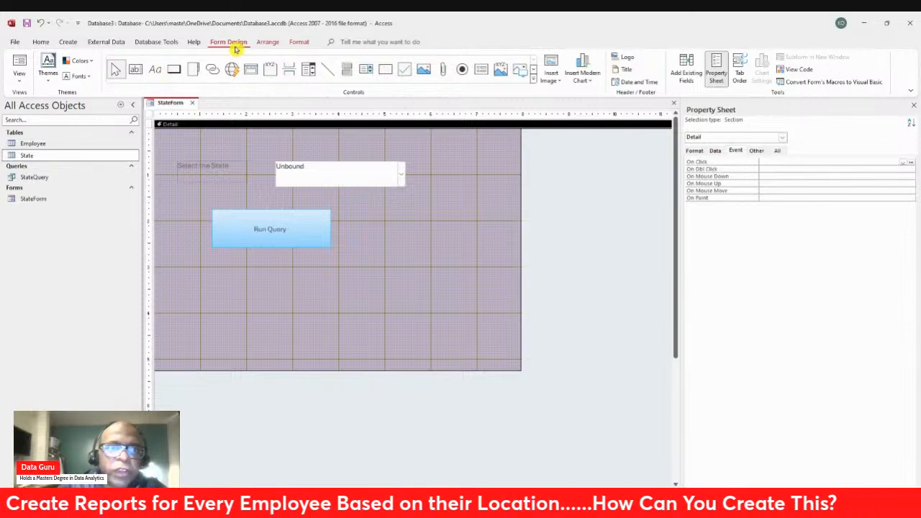
Step: Create a landscape report titled State Report with Name, Position, City, State and Code columns, and close its preview
{"action": "left_click", "coordinate": [65, 42]}
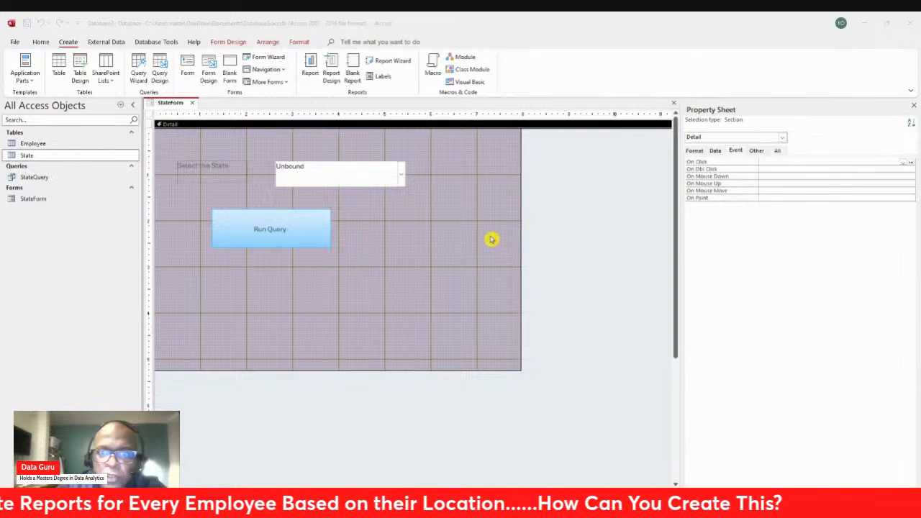
{"action": "left_click", "coordinate": [559, 282]}
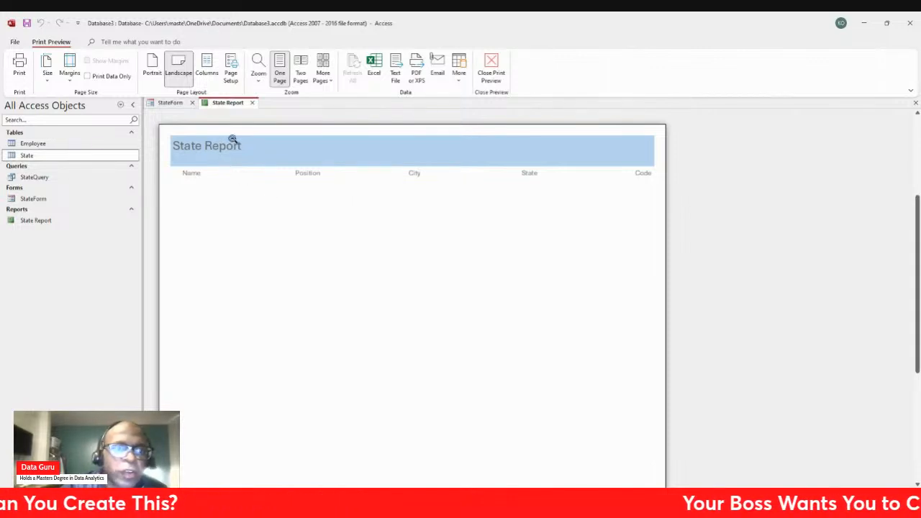
{"action": "left_click", "coordinate": [251, 105]}
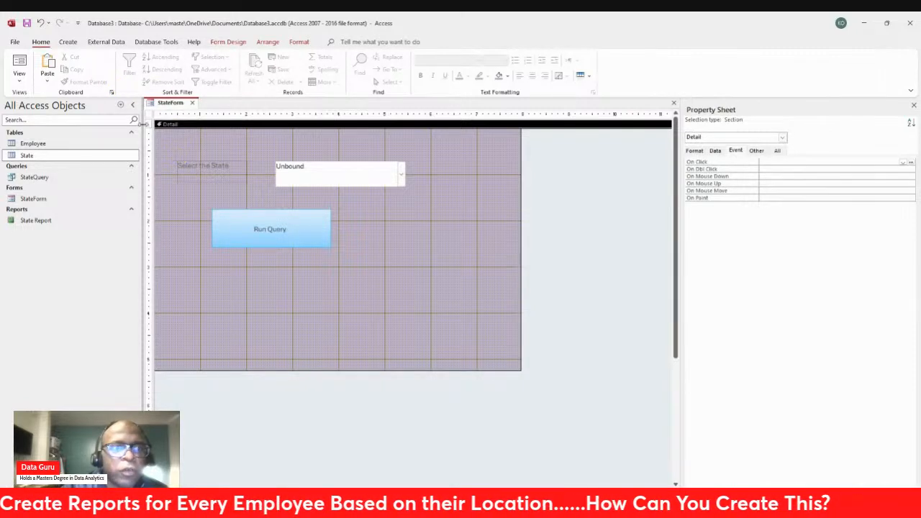
Step: Add a command button captioned "Run Report" to StateForm, about 2.7 inches wide, beside the Run Query button
{"action": "left_click", "coordinate": [71, 45]}
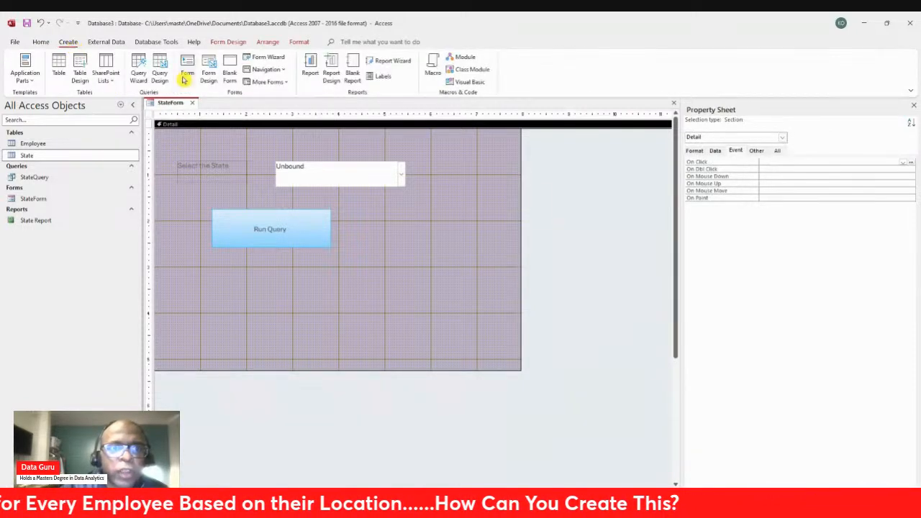
{"action": "left_click", "coordinate": [229, 42]}
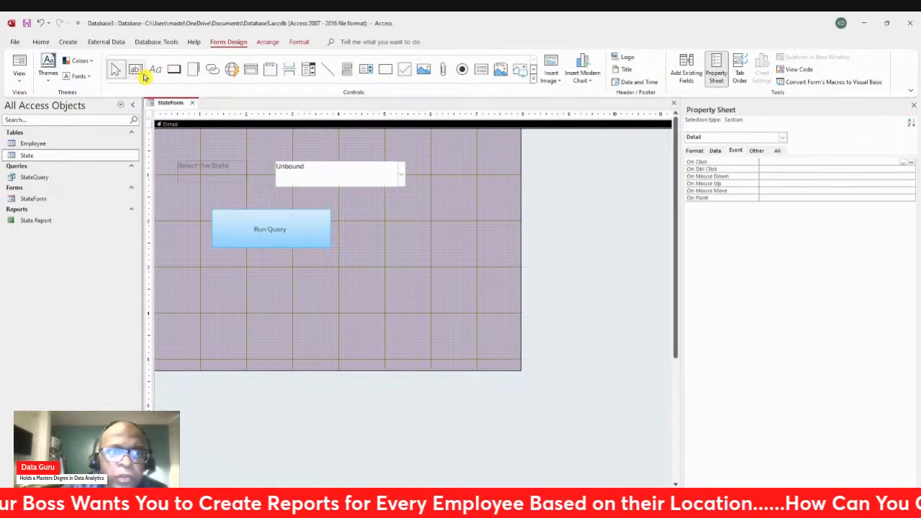
{"action": "left_click", "coordinate": [177, 78]}
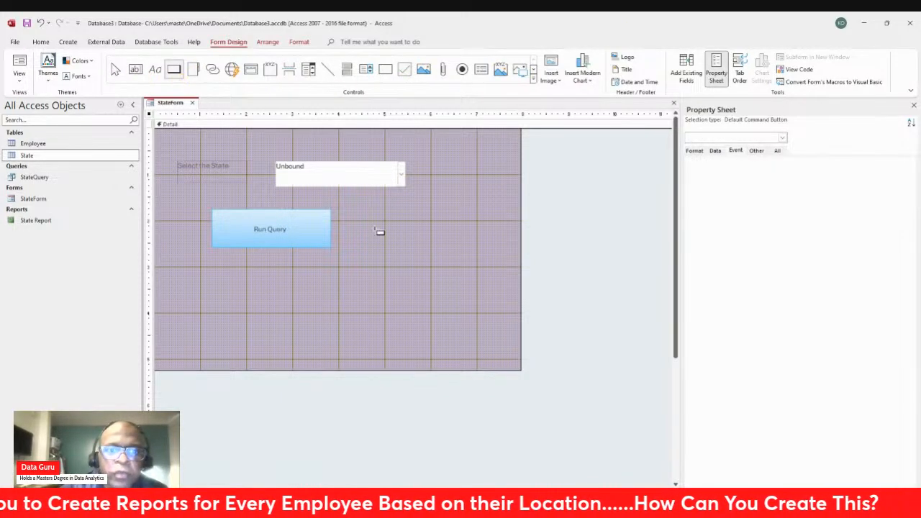
{"action": "left_click_drag", "start_coordinate": [356, 213], "coordinate": [482, 250]}
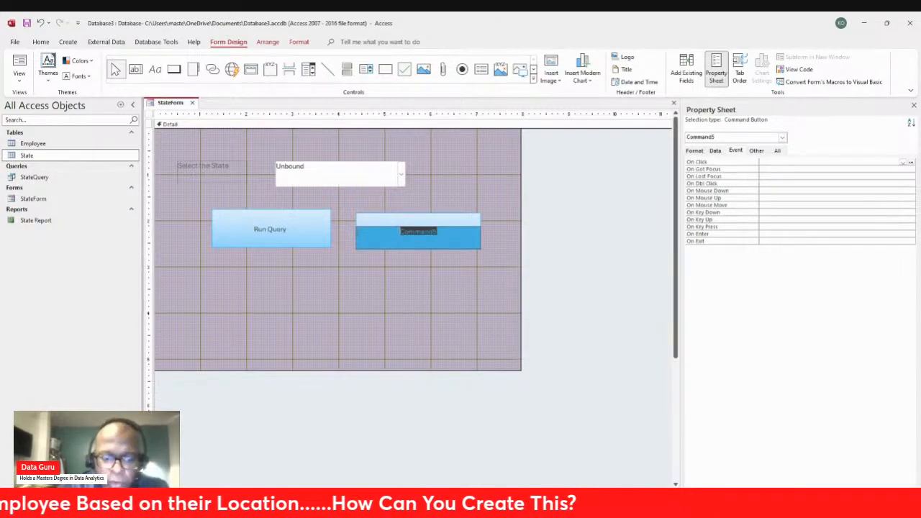
{"action": "type", "text": "R"}
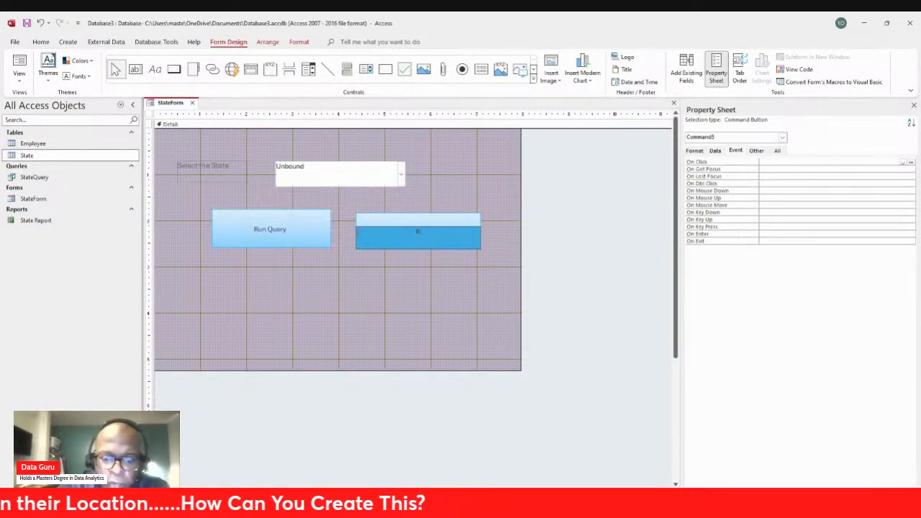
{"action": "type", "text": "en Report"}
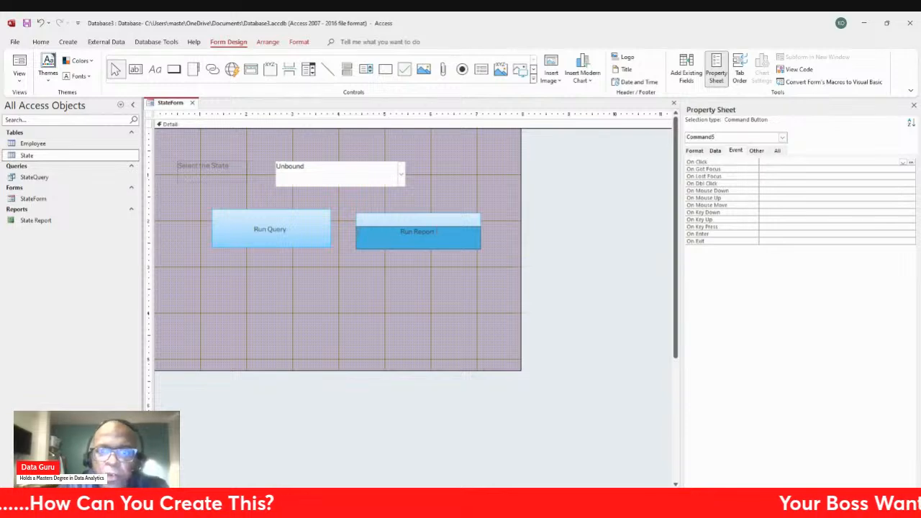
{"action": "left_click", "coordinate": [402, 279]}
{"action": "left_click", "coordinate": [442, 237]}
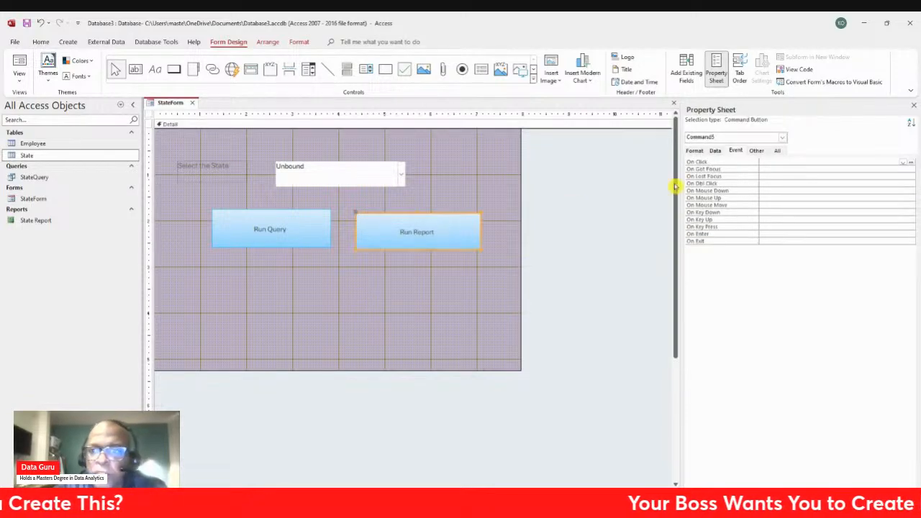
Step: Assign an event procedure to the Run Report button's On Click event and try running the report for AZ in Form view
{"action": "left_click", "coordinate": [910, 163]}
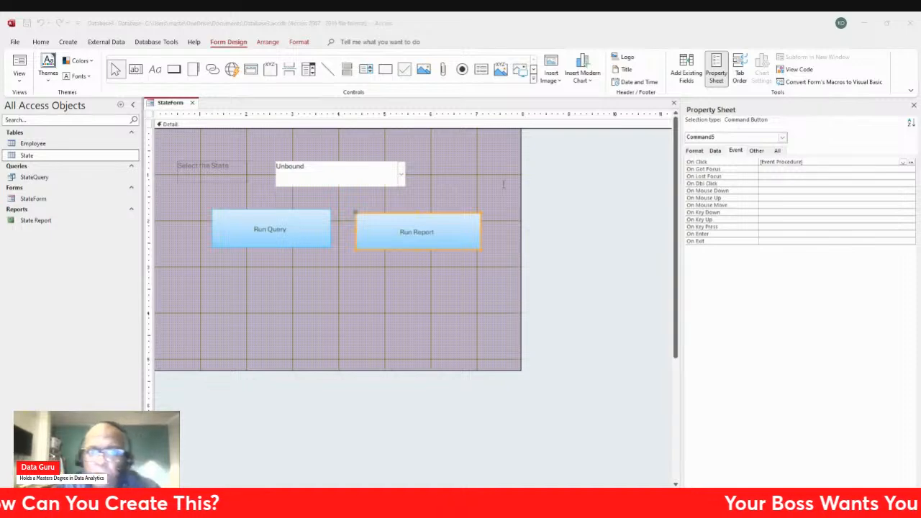
{"action": "left_click", "coordinate": [906, 46]}
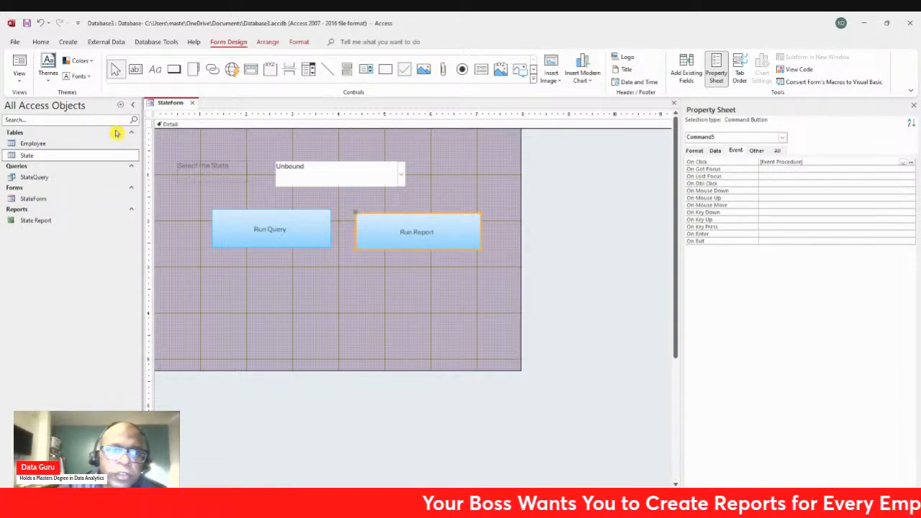
{"action": "left_click", "coordinate": [15, 78]}
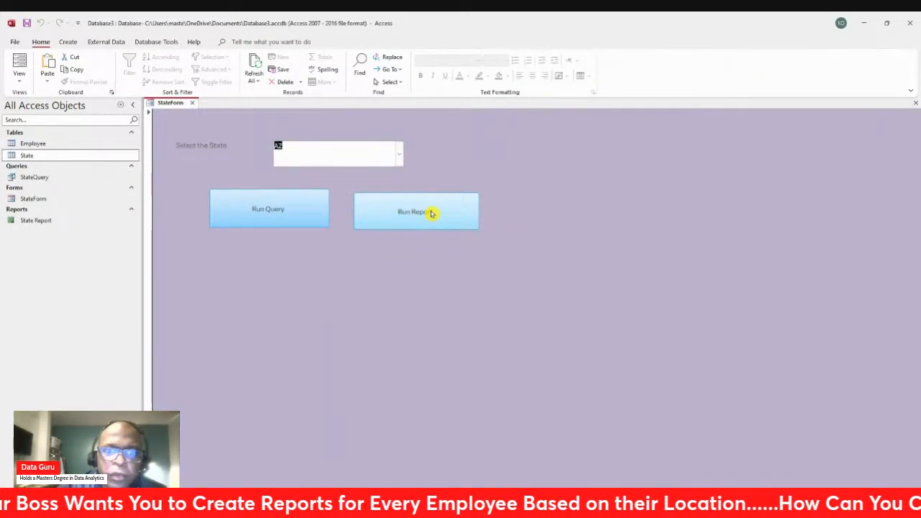
{"action": "left_click", "coordinate": [458, 215]}
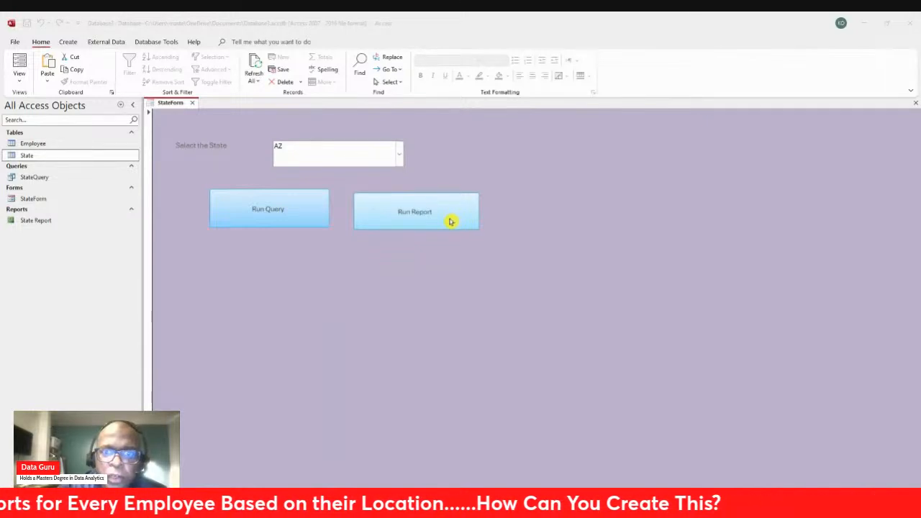
Step: Reopen the Run Report button's On Click procedure from Design view and test the button again in Form view with AZ selected
{"action": "right_click", "coordinate": [562, 192]}
{"action": "left_click", "coordinate": [584, 223]}
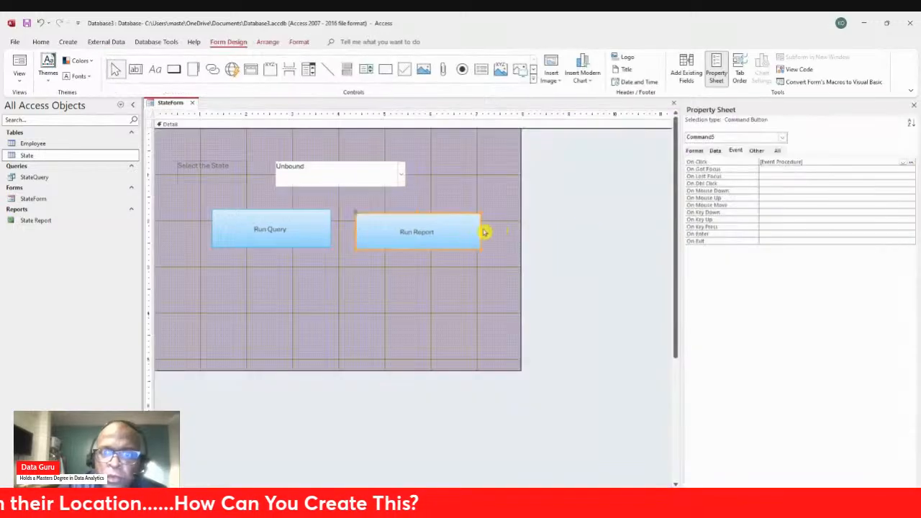
{"action": "left_click", "coordinate": [912, 165]}
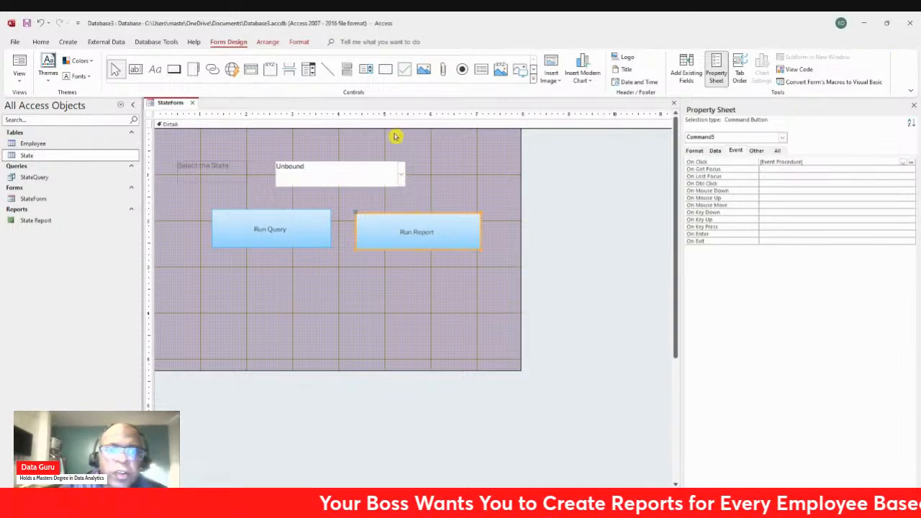
{"action": "left_click", "coordinate": [19, 69]}
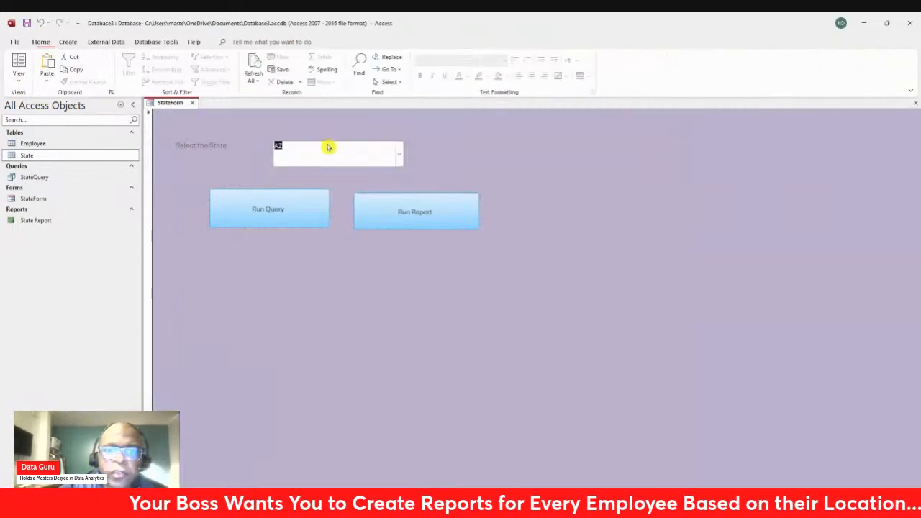
{"action": "left_click", "coordinate": [449, 211]}
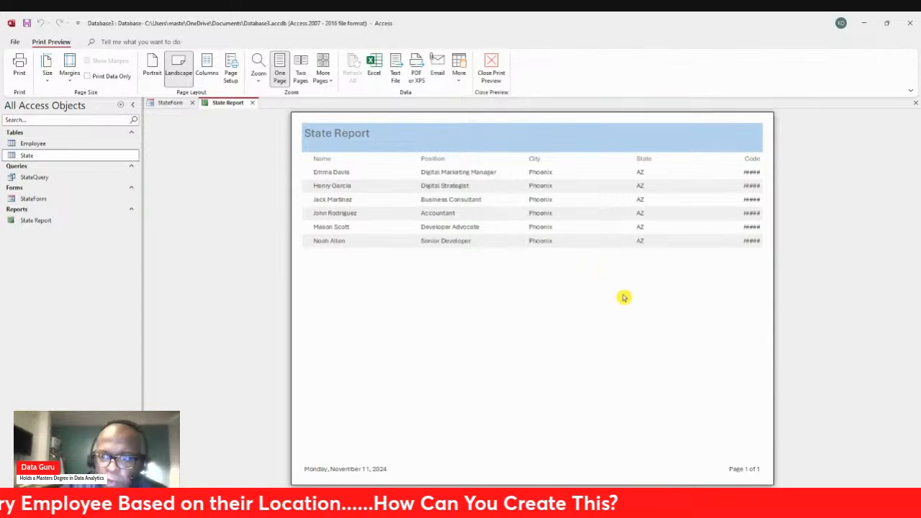
Step: In State Report's Design view, narrow the State text box to about 1.5 inches, shorten its header label, and move the Code label closer
{"action": "key", "text": "Escape"}
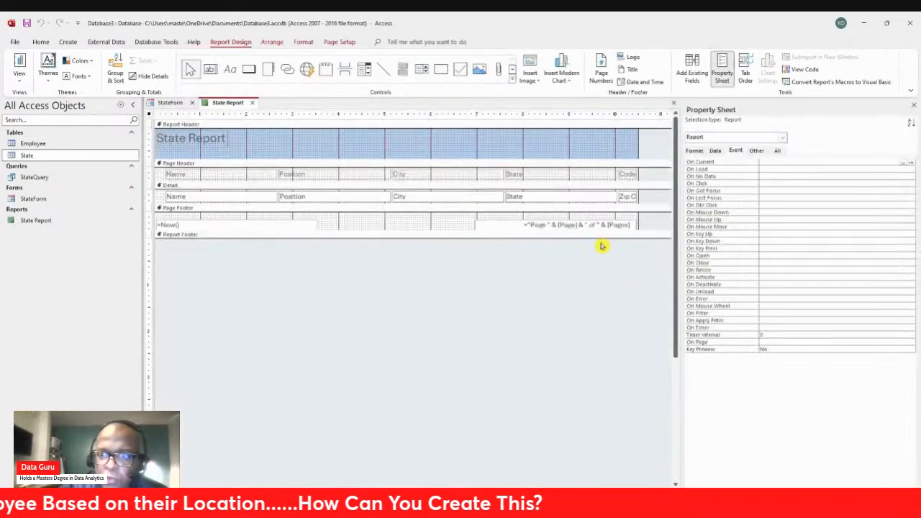
{"action": "left_click", "coordinate": [608, 195]}
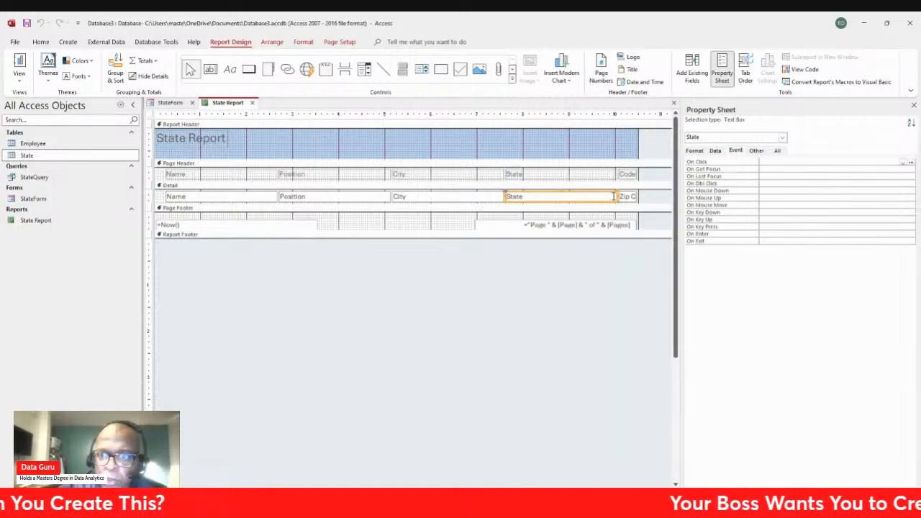
{"action": "left_click_drag", "start_coordinate": [614, 197], "coordinate": [576, 197]}
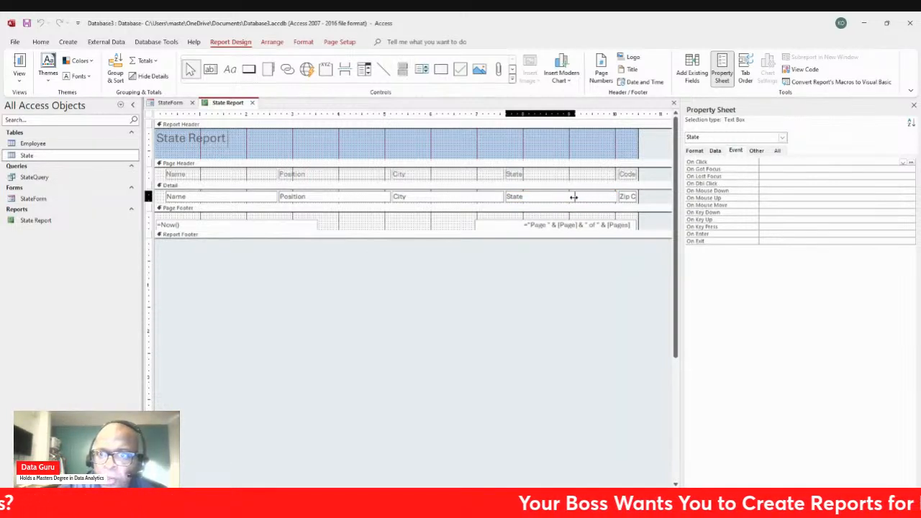
{"action": "left_click", "coordinate": [590, 175]}
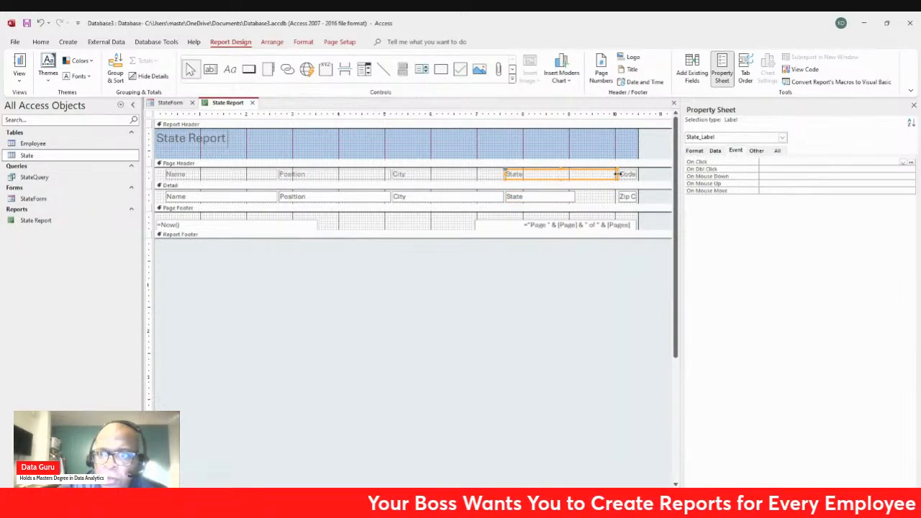
{"action": "mouse_move", "coordinate": [615, 174]}
{"action": "left_mouse_down"}
{"action": "mouse_move", "coordinate": [572, 176]}
{"action": "mouse_move", "coordinate": [625, 174]}
{"action": "mouse_move", "coordinate": [591, 174]}
{"action": "mouse_move", "coordinate": [608, 179]}
{"action": "left_mouse_up"}
Step: Move the Zip Code text box in the Detail section next to the State text box, directly beneath the Code label
{"action": "left_click", "coordinate": [628, 201]}
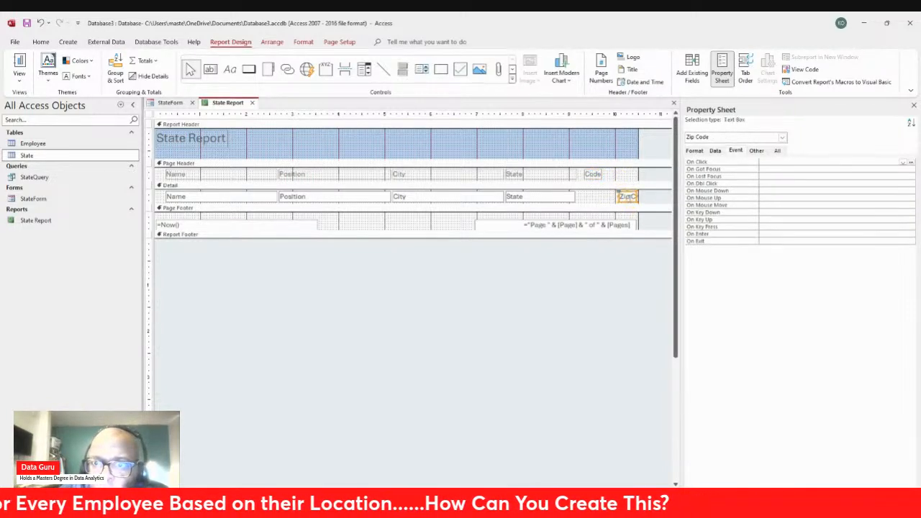
{"action": "left_click", "coordinate": [614, 201]}
{"action": "left_click", "coordinate": [628, 200]}
{"action": "left_click_drag", "start_coordinate": [628, 200], "coordinate": [594, 200]}
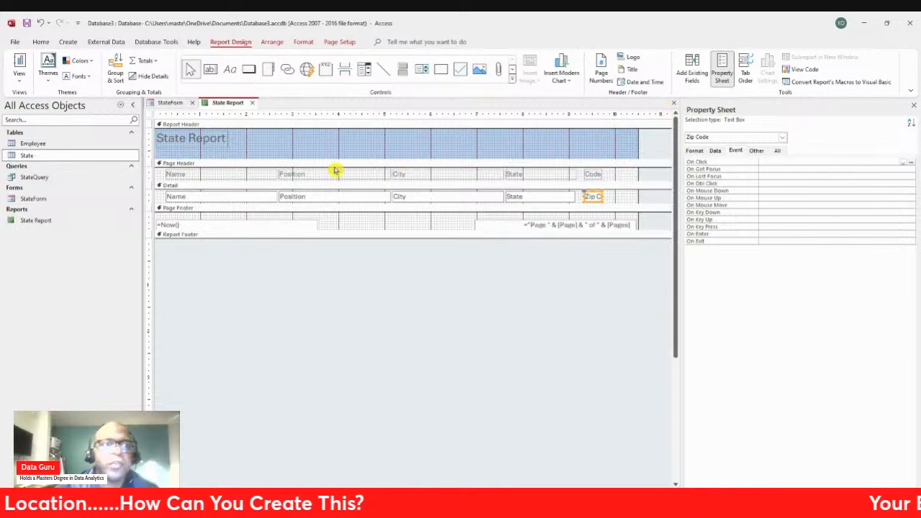
Step: Open StateQuery in Design view, widen the State column, and select its full criterion [Forms]![StateForm]![StateCombo]
{"action": "left_click", "coordinate": [218, 140]}
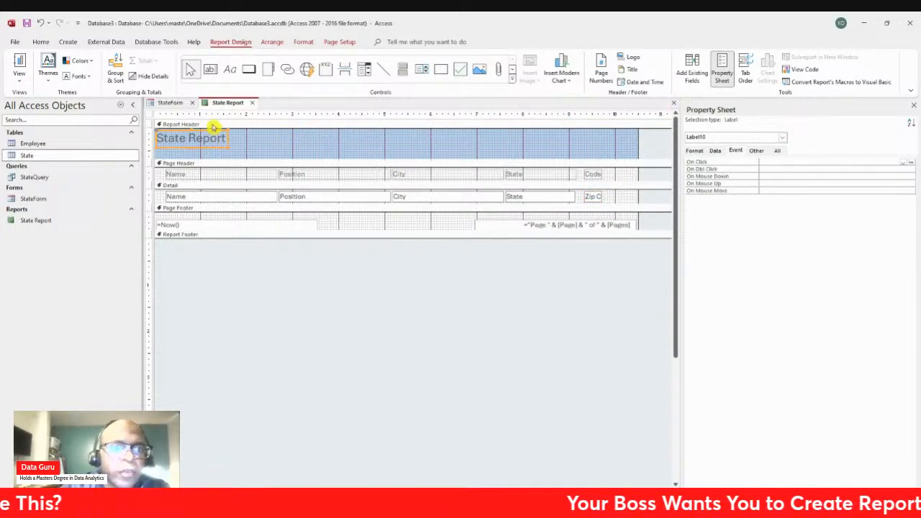
{"action": "left_click", "coordinate": [87, 182]}
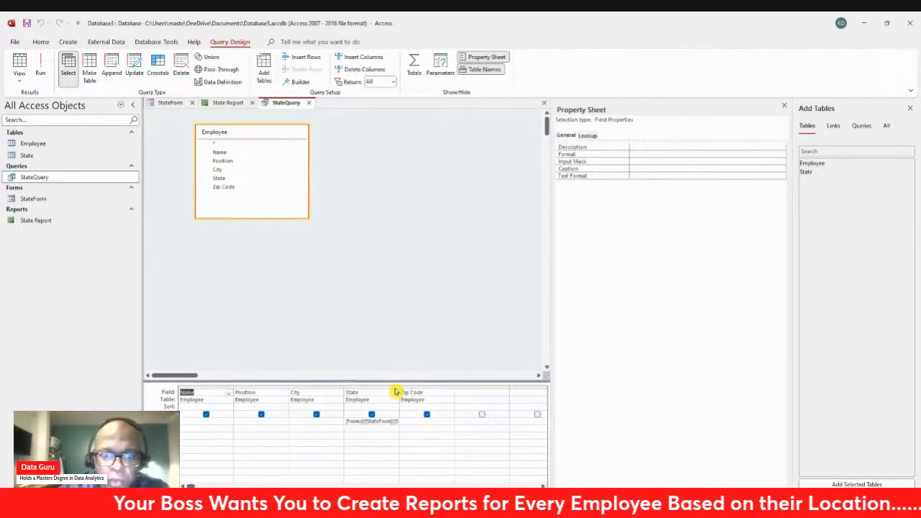
{"action": "left_click_drag", "start_coordinate": [398, 386], "coordinate": [461, 389]}
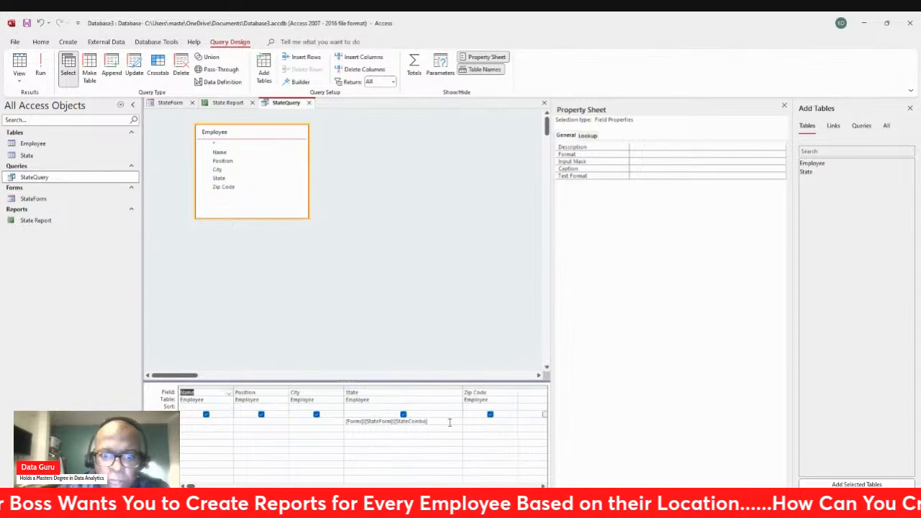
{"action": "left_click_drag", "start_coordinate": [427, 422], "coordinate": [322, 421]}
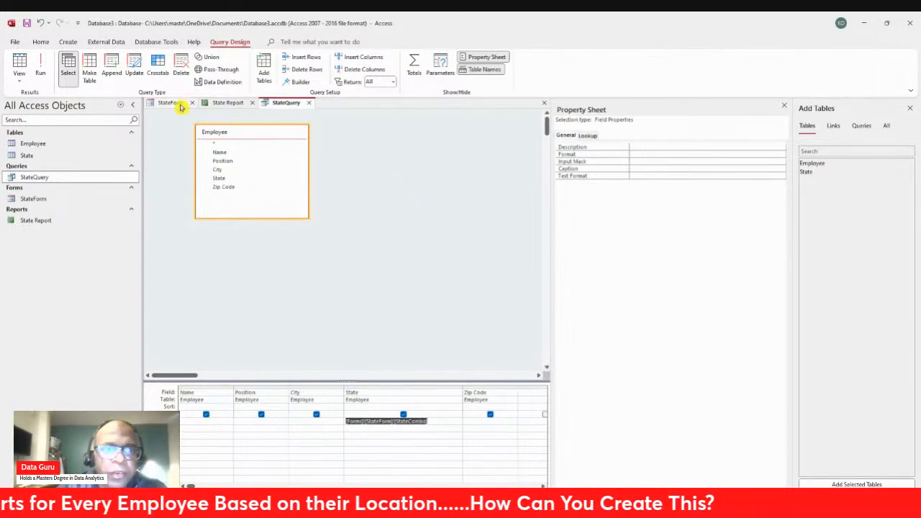
Step: Return to State Report's design and delete the "State Report" title label from the Report Header
{"action": "left_click", "coordinate": [227, 102]}
{"action": "left_click", "coordinate": [273, 137]}
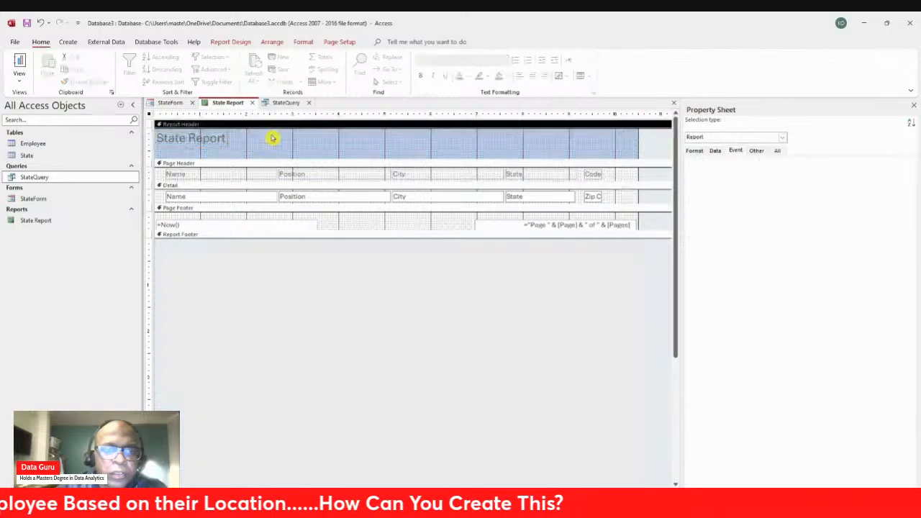
{"action": "left_click", "coordinate": [216, 137]}
{"action": "key", "text": "Delete"}
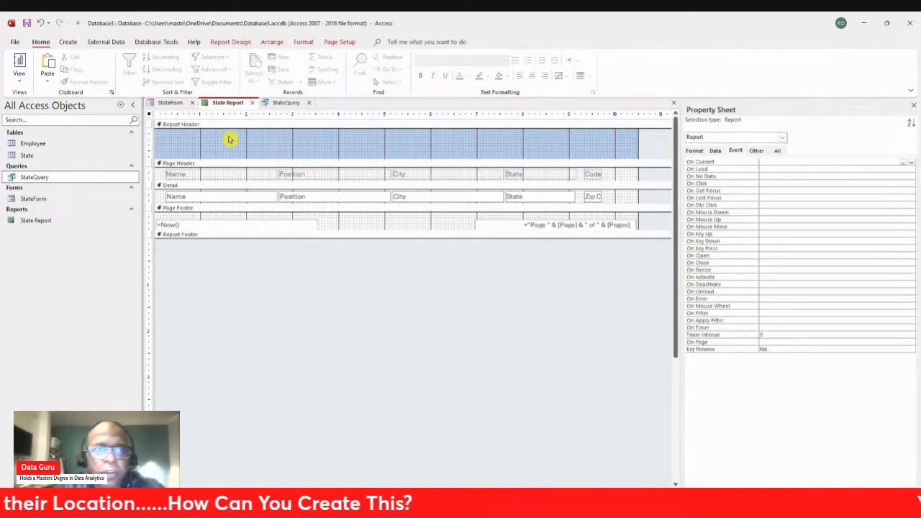
Step: Draw an unbound text box about 4.8 inches wide in the Report Header, remove its attached label, and select the text box
{"action": "left_click", "coordinate": [232, 43]}
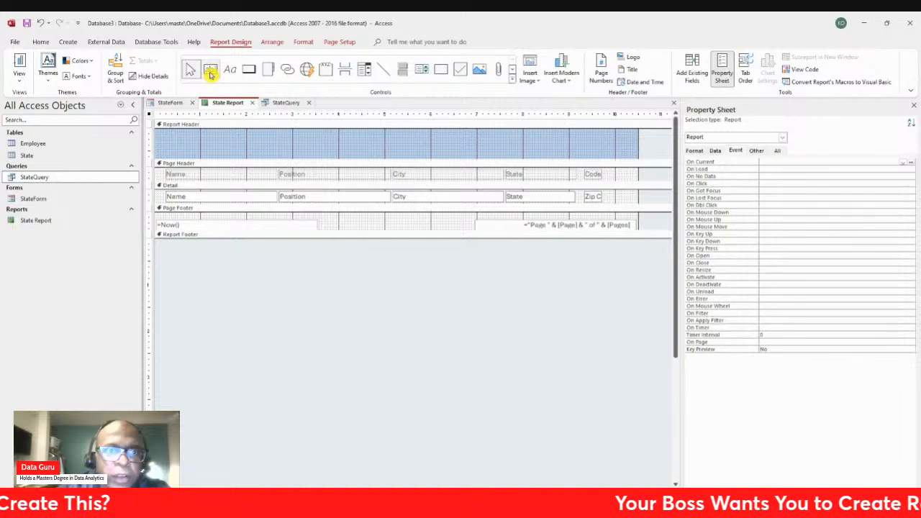
{"action": "left_click", "coordinate": [210, 73]}
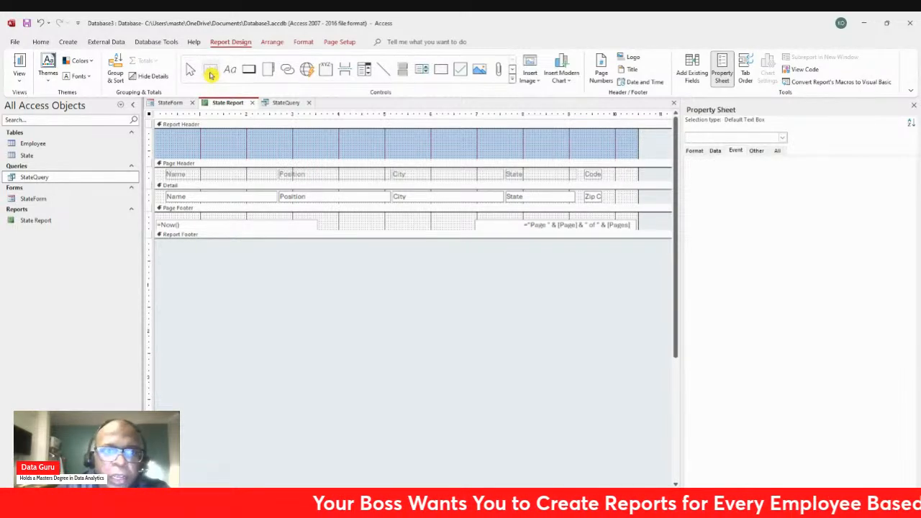
{"action": "left_click_drag", "start_coordinate": [179, 136], "coordinate": [400, 153]}
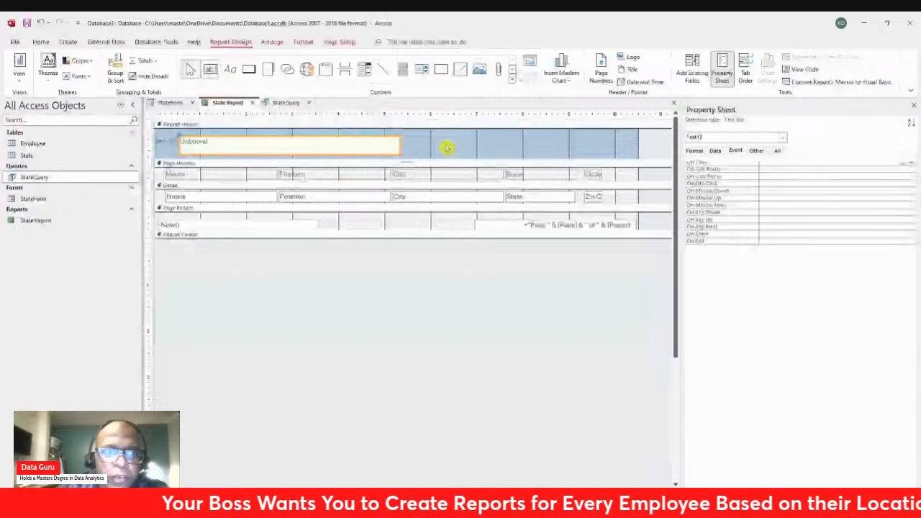
{"action": "left_click", "coordinate": [446, 149]}
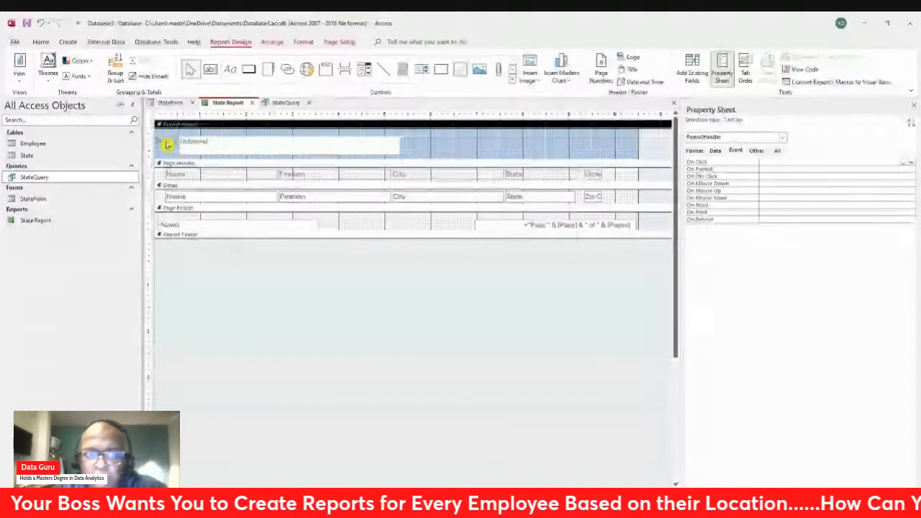
{"action": "left_click", "coordinate": [204, 146]}
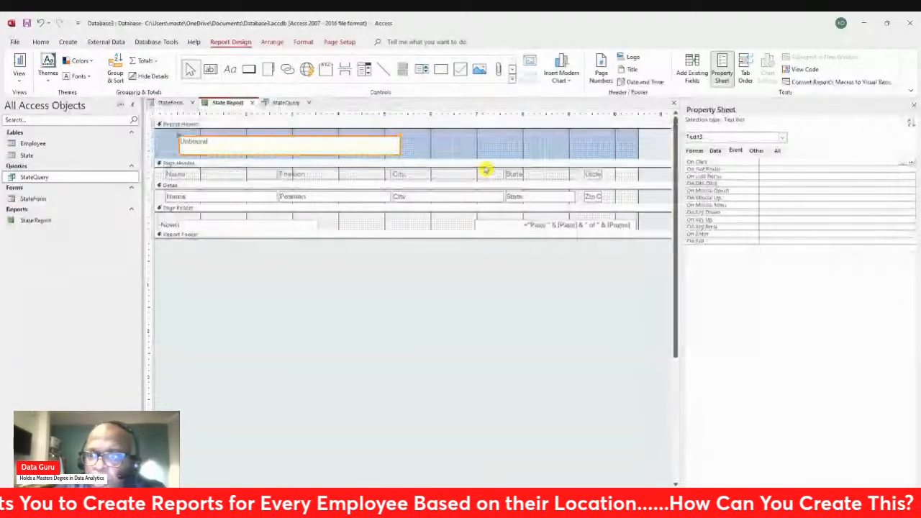
Step: Set the Report Header text box's Control Source to [Forms]![StateForm]![StateCombo]
{"action": "left_click", "coordinate": [695, 152]}
{"action": "left_click", "coordinate": [779, 152]}
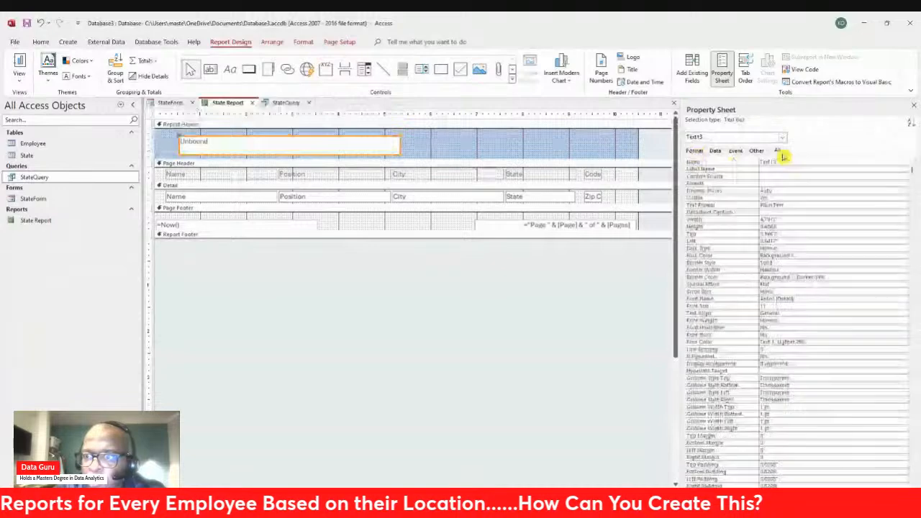
{"action": "left_click", "coordinate": [783, 162]}
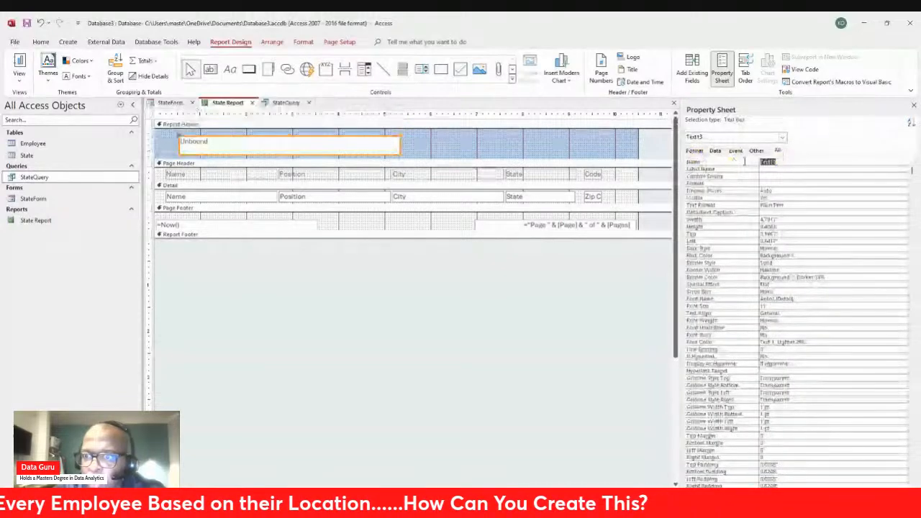
{"action": "left_click", "coordinate": [784, 170]}
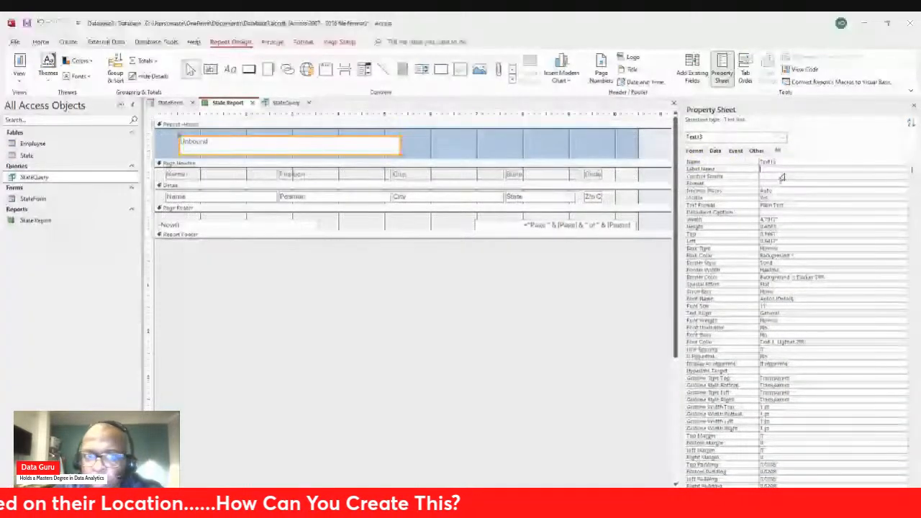
{"action": "left_click", "coordinate": [783, 177]}
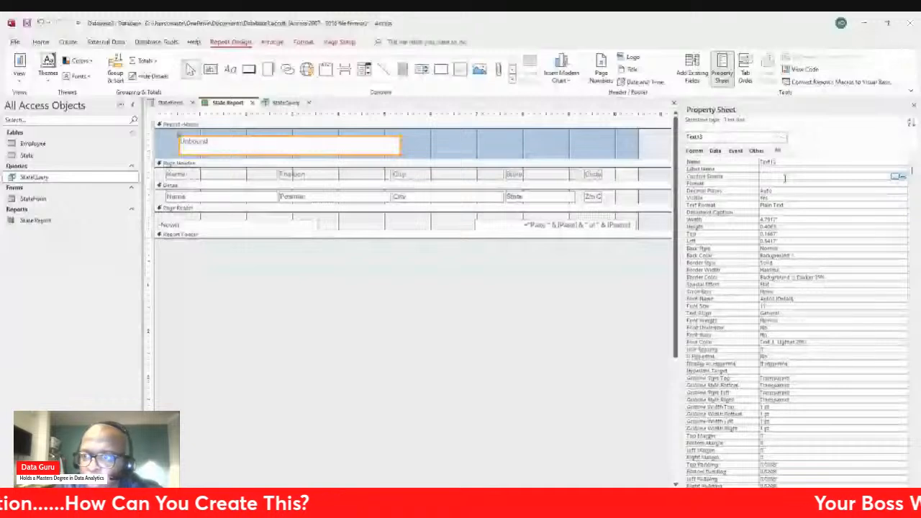
{"action": "type", "text": "[Forms]![StateForm]![ListCombo]"}
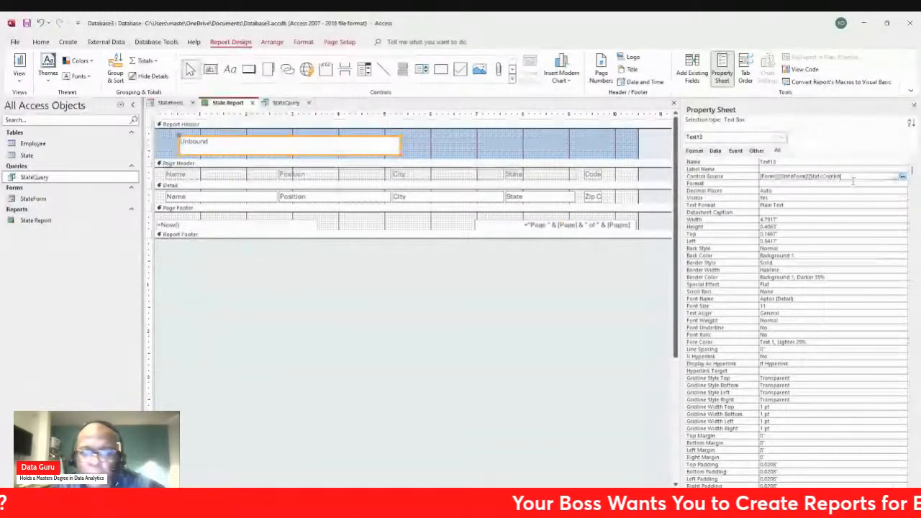
{"action": "key", "text": "Return"}
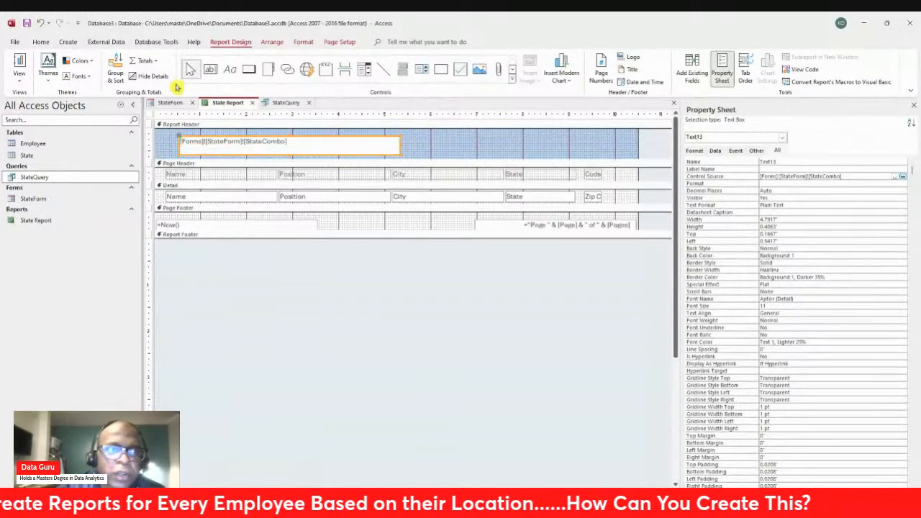
Step: Format the Report Header text box as centered, bold, 18-point text
{"action": "left_click", "coordinate": [41, 41]}
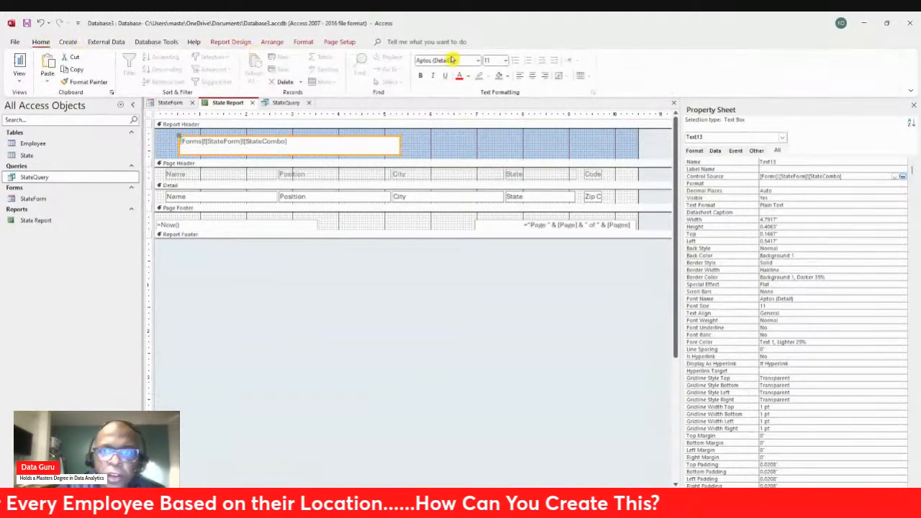
{"action": "left_click", "coordinate": [532, 76]}
{"action": "left_click", "coordinate": [420, 76]}
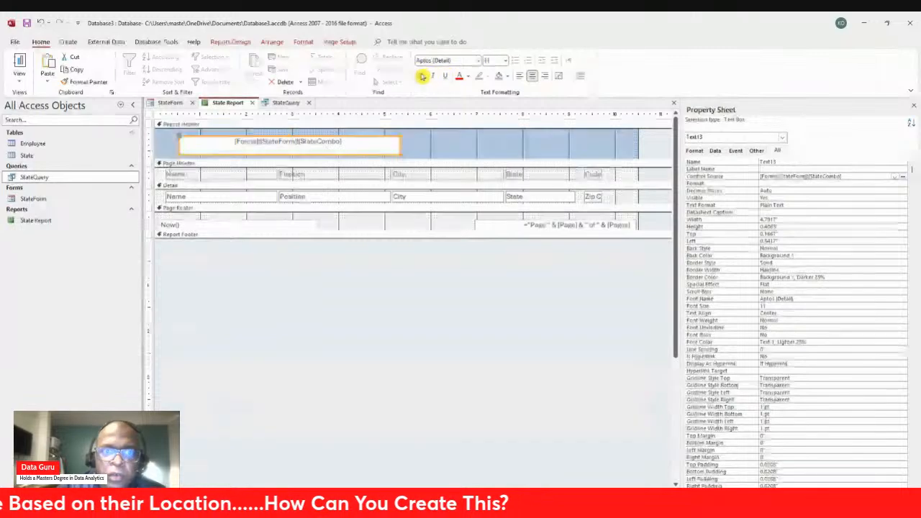
{"action": "left_click", "coordinate": [492, 60]}
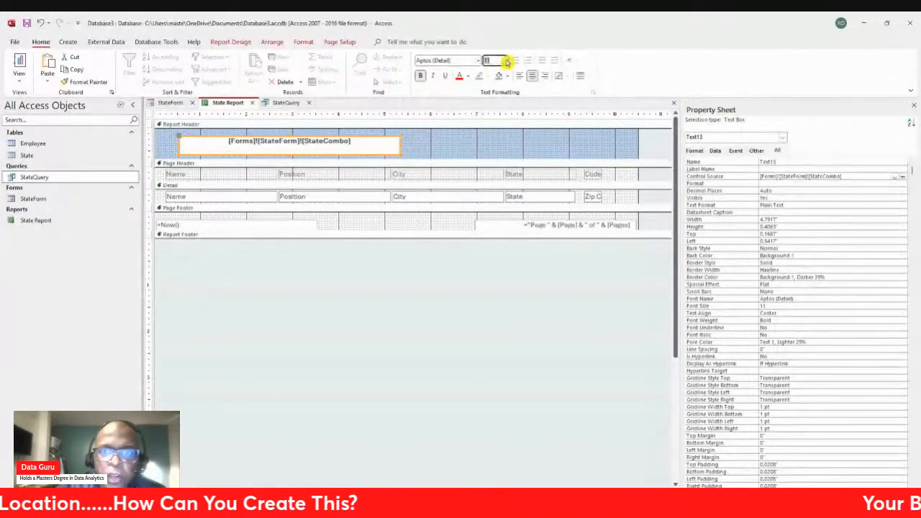
{"action": "type", "text": "18"}
{"action": "key", "text": "Return"}
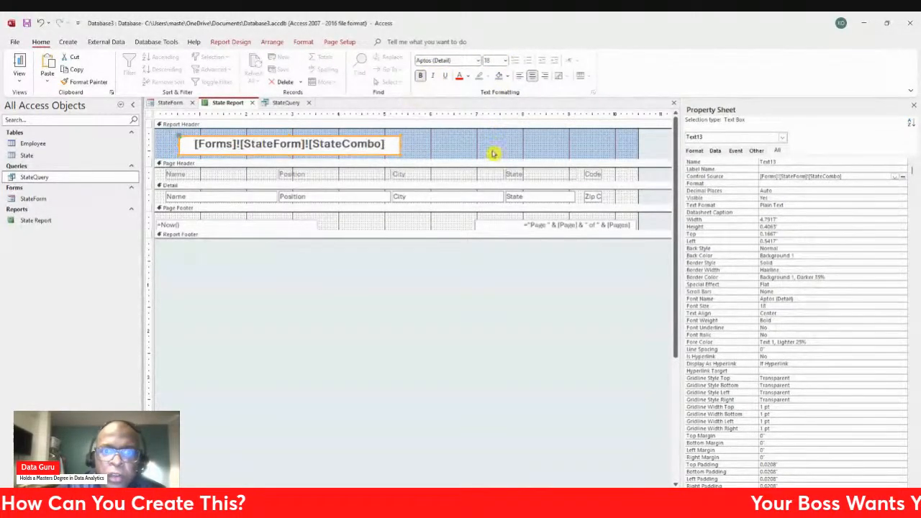
Step: Widen the header text box to about 5.7 inches and position it about 2 inches from the report's left edge
{"action": "left_click", "coordinate": [399, 146]}
{"action": "left_click_drag", "start_coordinate": [400, 146], "coordinate": [503, 145]}
{"action": "left_click", "coordinate": [487, 148]}
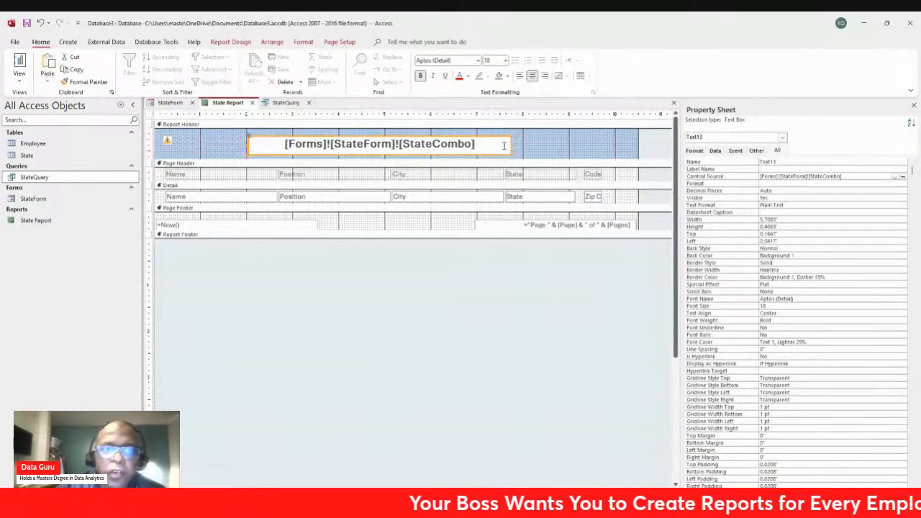
Step: Save and close State Report's design, and close StateQuery
{"action": "left_click", "coordinate": [674, 103]}
{"action": "left_click", "coordinate": [431, 290]}
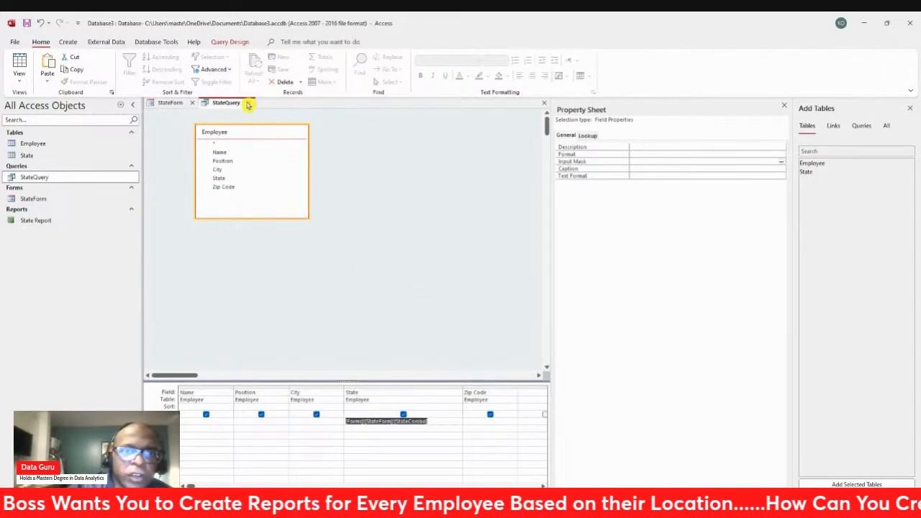
{"action": "left_click", "coordinate": [249, 103]}
Step: Choose OR in StateForm, run the State Report to check its header and rows, and close the report and form
{"action": "left_click", "coordinate": [399, 155]}
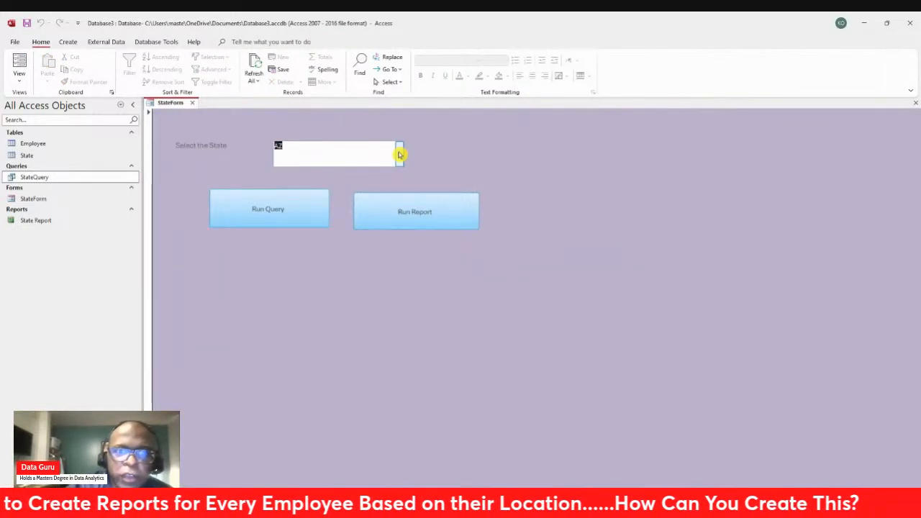
{"action": "left_click", "coordinate": [357, 185]}
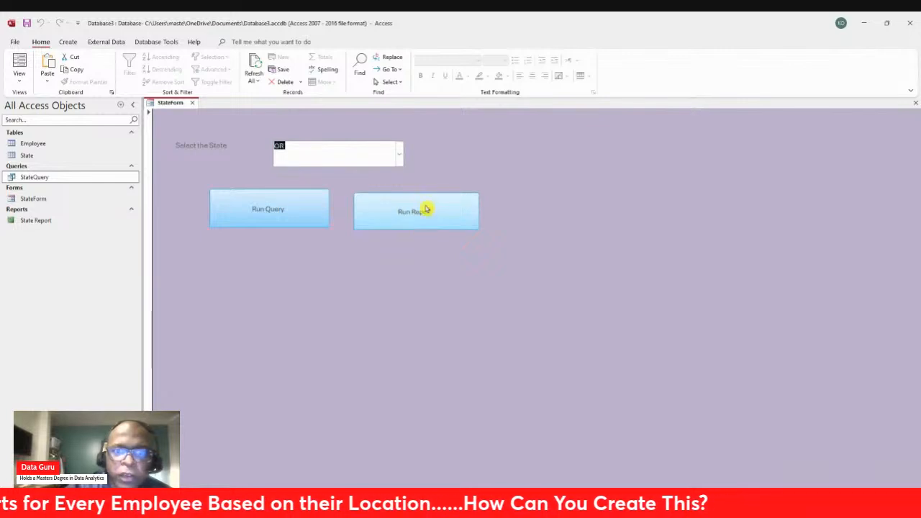
{"action": "left_click", "coordinate": [425, 214]}
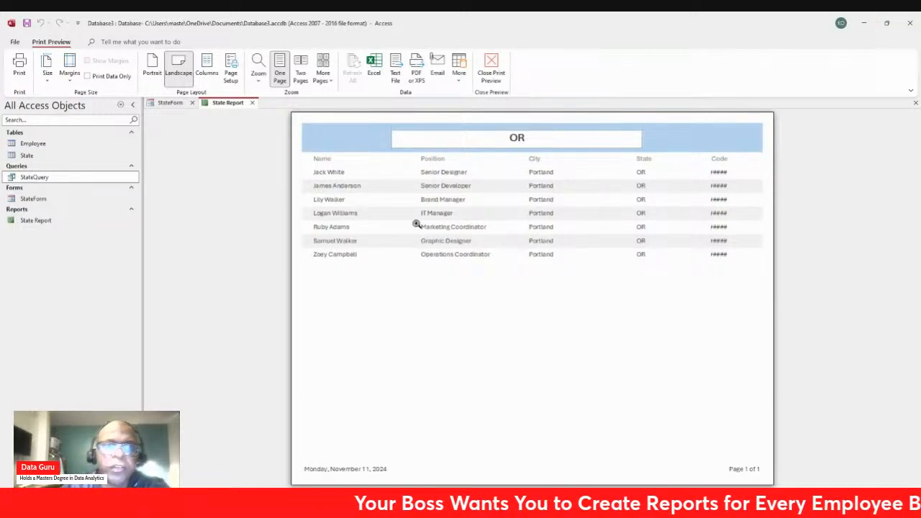
{"action": "left_click", "coordinate": [253, 104]}
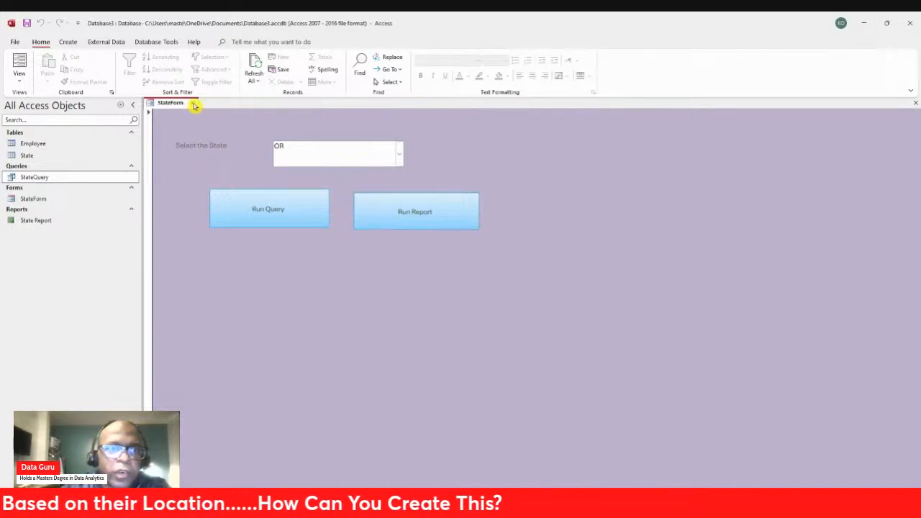
{"action": "left_click", "coordinate": [422, 293]}
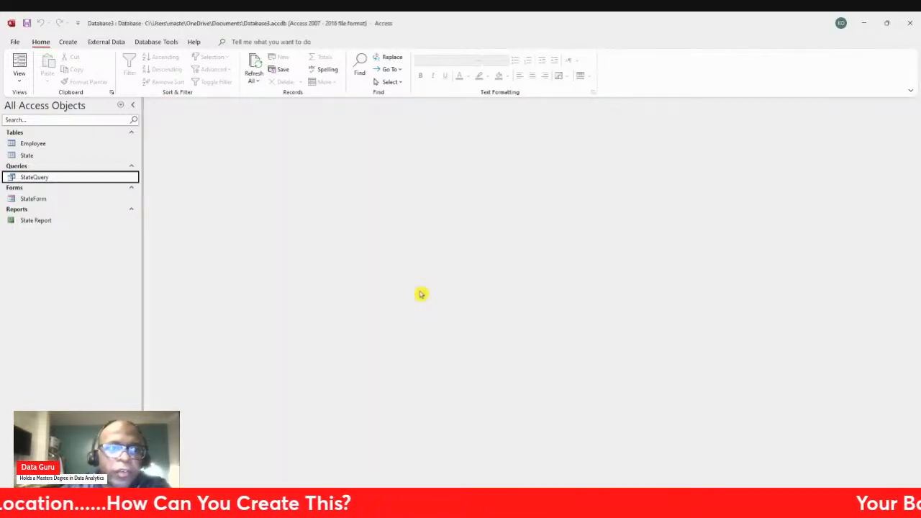
Step: Create a new query on the Employee table with the Name, Position, City, State and Zip Code fields
{"action": "left_click", "coordinate": [68, 42]}
{"action": "left_click", "coordinate": [159, 75]}
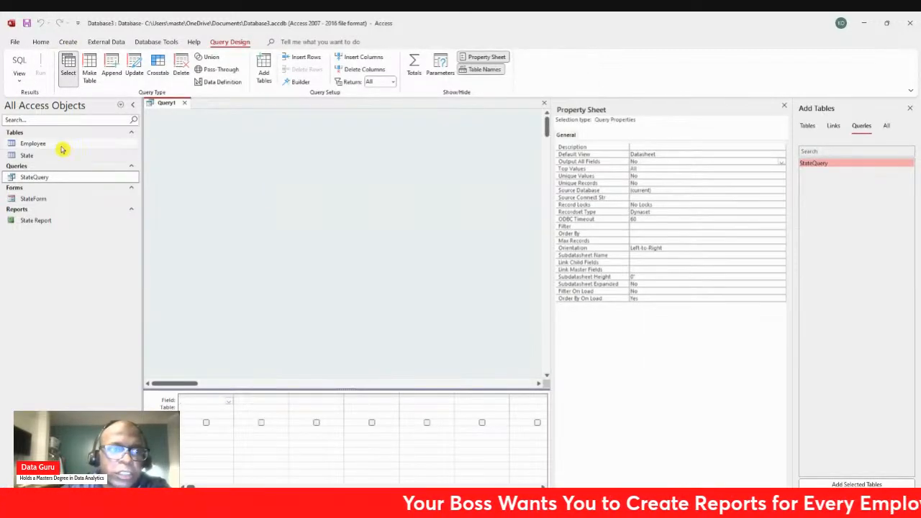
{"action": "left_click_drag", "start_coordinate": [61, 145], "coordinate": [213, 141]}
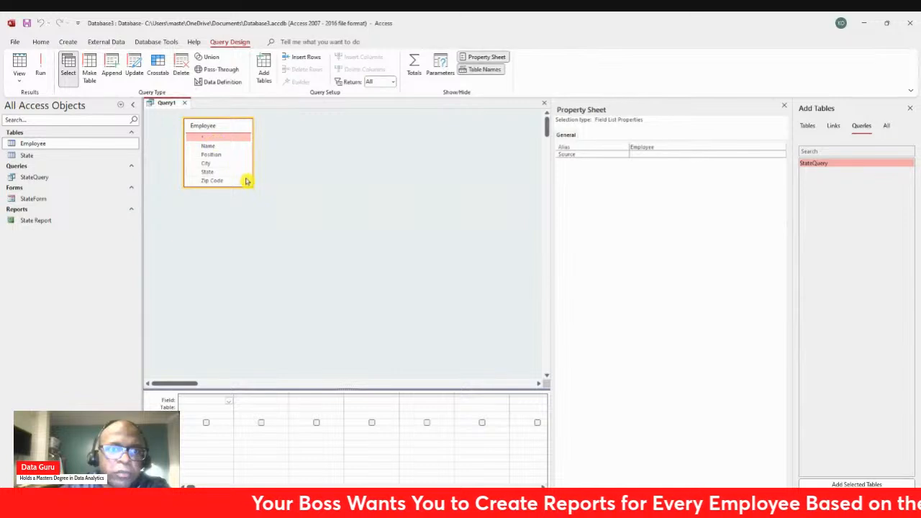
{"action": "left_click_drag", "start_coordinate": [250, 186], "coordinate": [334, 236]}
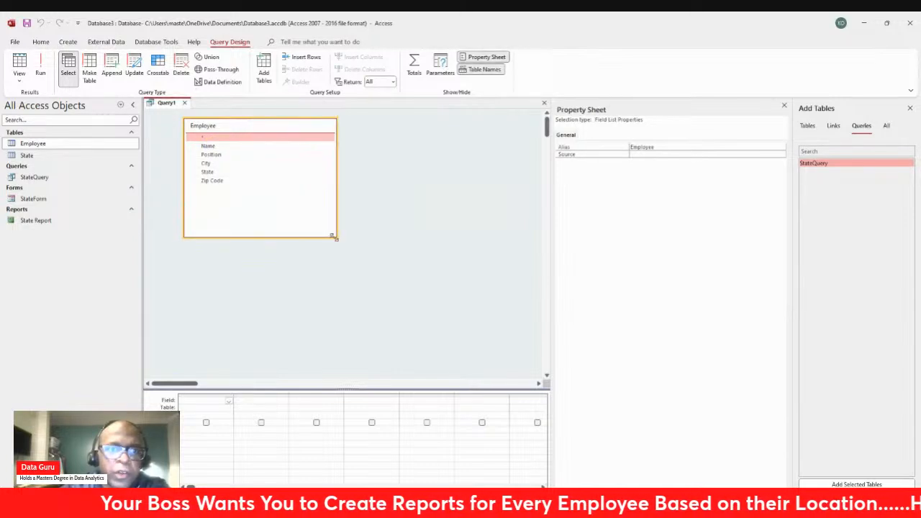
{"action": "left_click", "coordinate": [233, 147]}
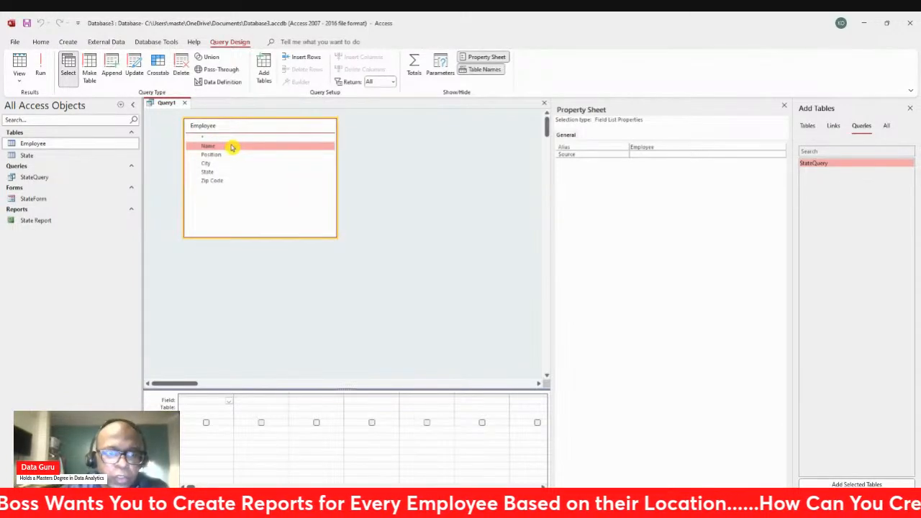
{"action": "left_click", "coordinate": [226, 180], "text": "shift"}
{"action": "left_click_drag", "start_coordinate": [212, 146], "coordinate": [233, 426]}
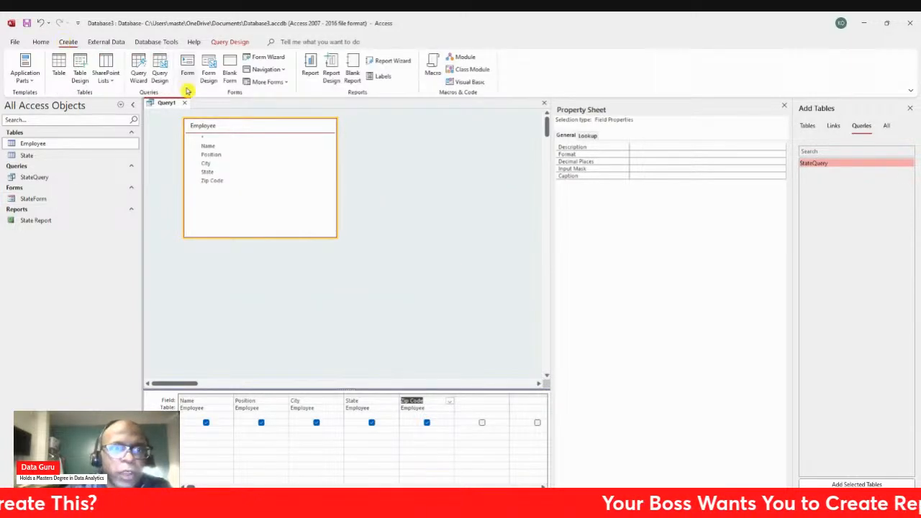
Step: Create a blank form in Design view and draw an unbound combo box about 2.7 by 0.6 inches in its Detail section
{"action": "left_click", "coordinate": [208, 79]}
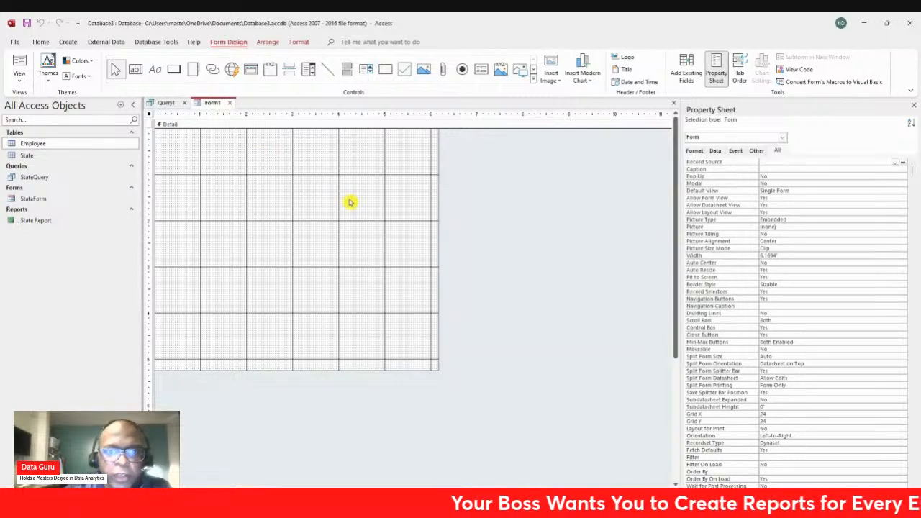
{"action": "left_click", "coordinate": [349, 201]}
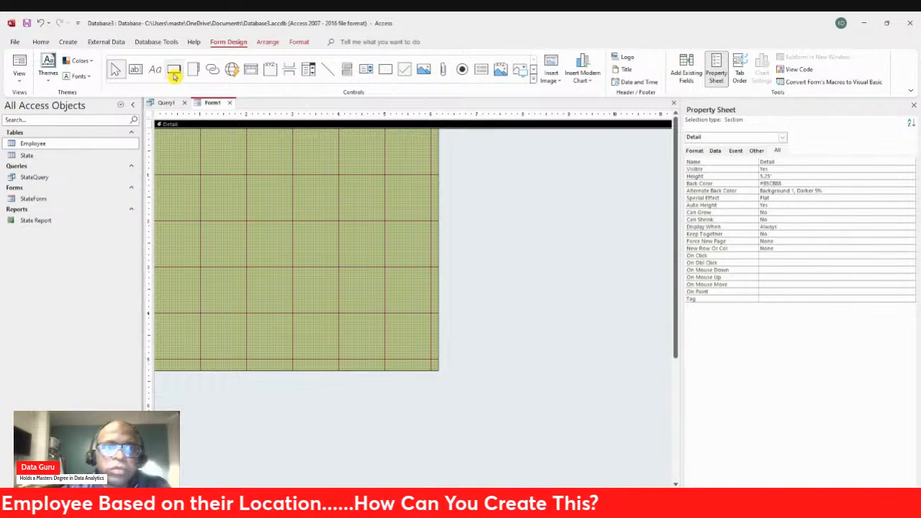
{"action": "left_click", "coordinate": [309, 70]}
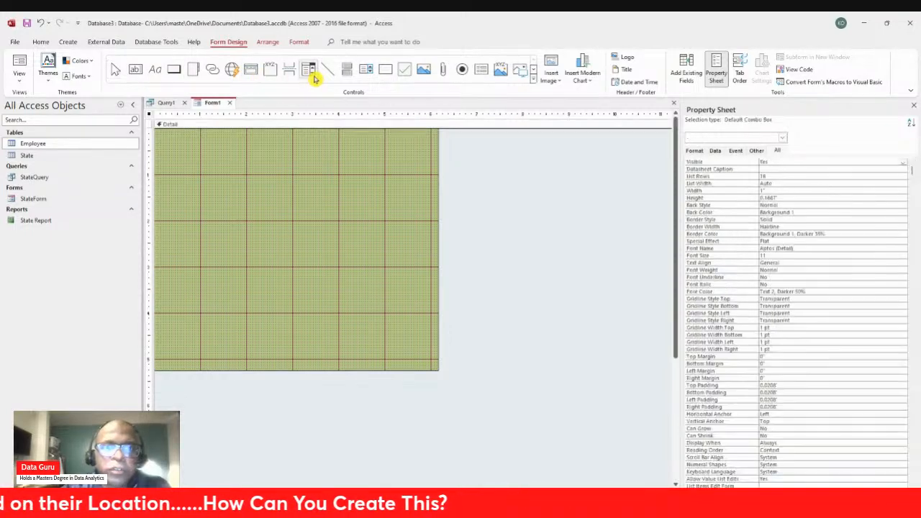
{"action": "left_click_drag", "start_coordinate": [258, 213], "coordinate": [380, 237]}
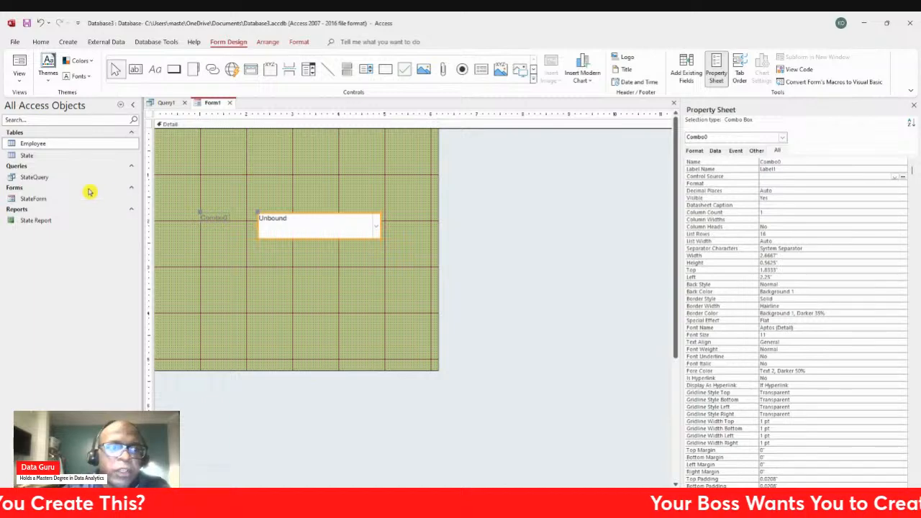
Step: Open the Employee table and select its Position column to review the job titles
{"action": "double_click", "coordinate": [34, 144]}
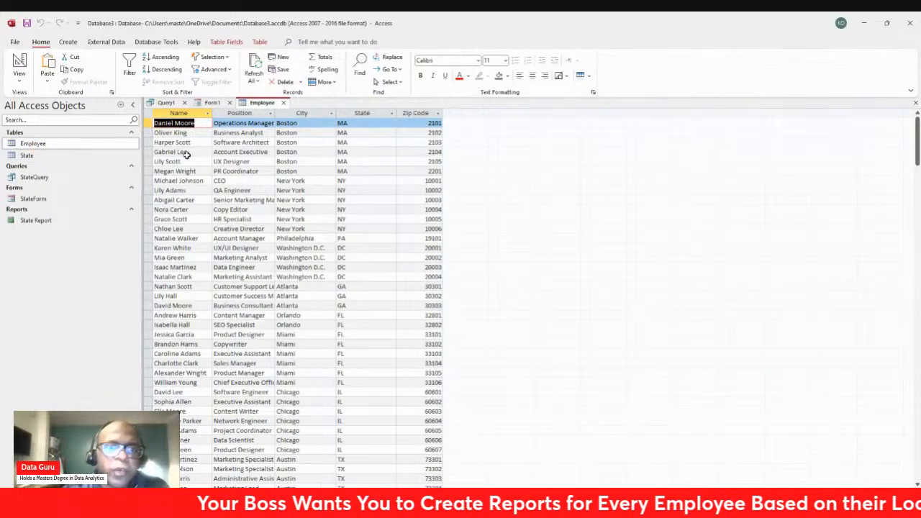
{"action": "left_click", "coordinate": [237, 115]}
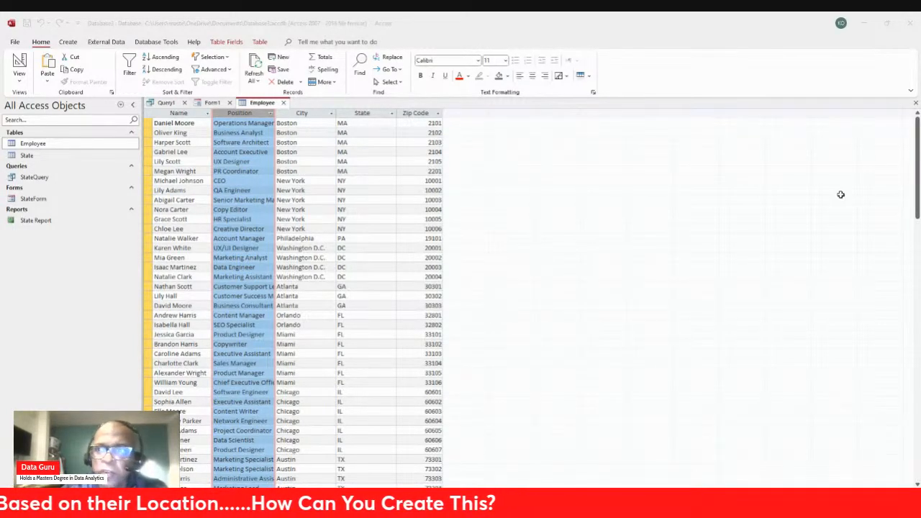
{"action": "left_click", "coordinate": [866, 27]}
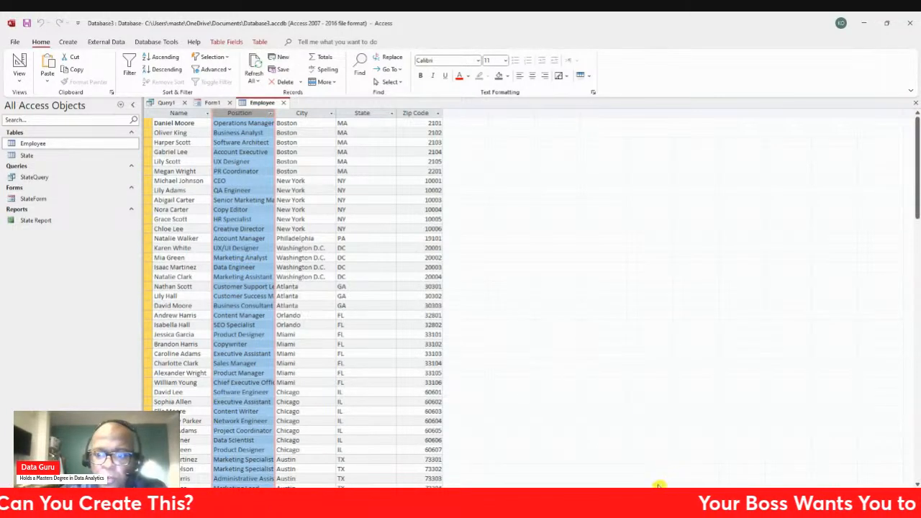
{"action": "left_click", "coordinate": [643, 462]}
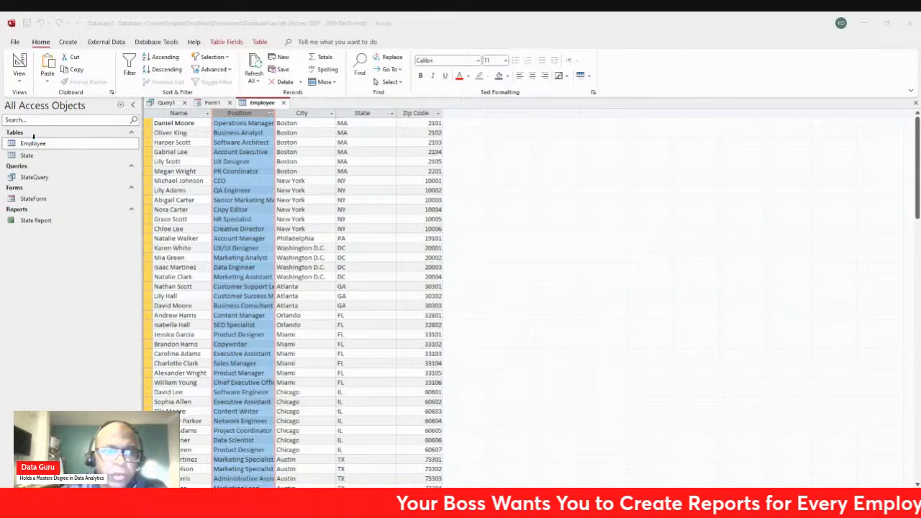
{"action": "left_click", "coordinate": [865, 21]}
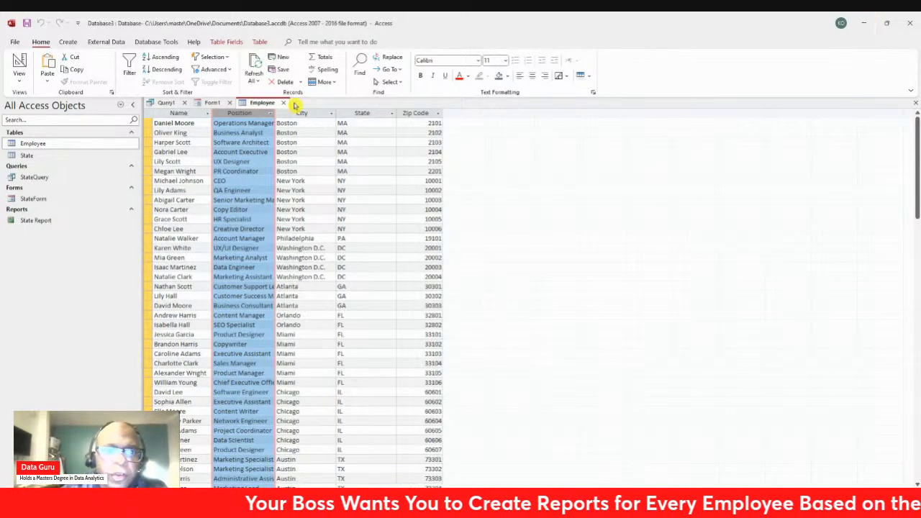
Step: Select all records in the Employee table
{"action": "left_click", "coordinate": [259, 129]}
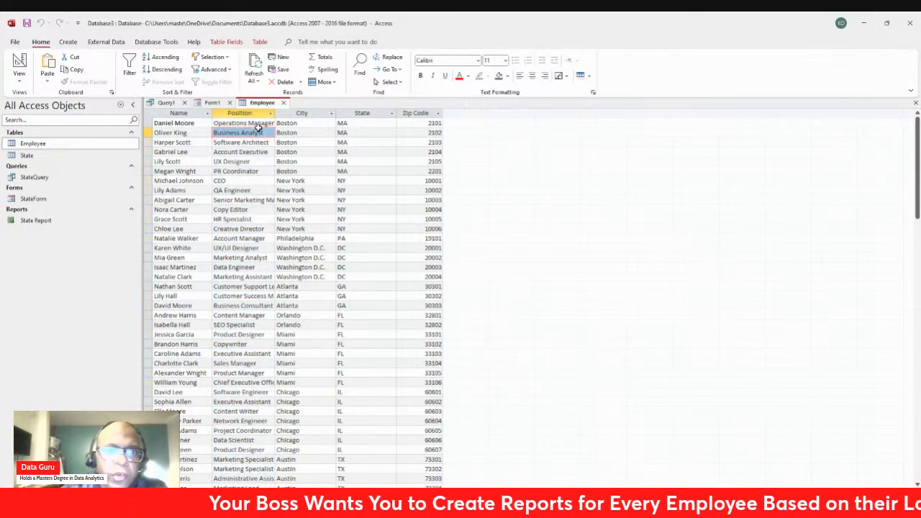
{"action": "left_click", "coordinate": [151, 123]}
{"action": "key", "text": "ctrl+a"}
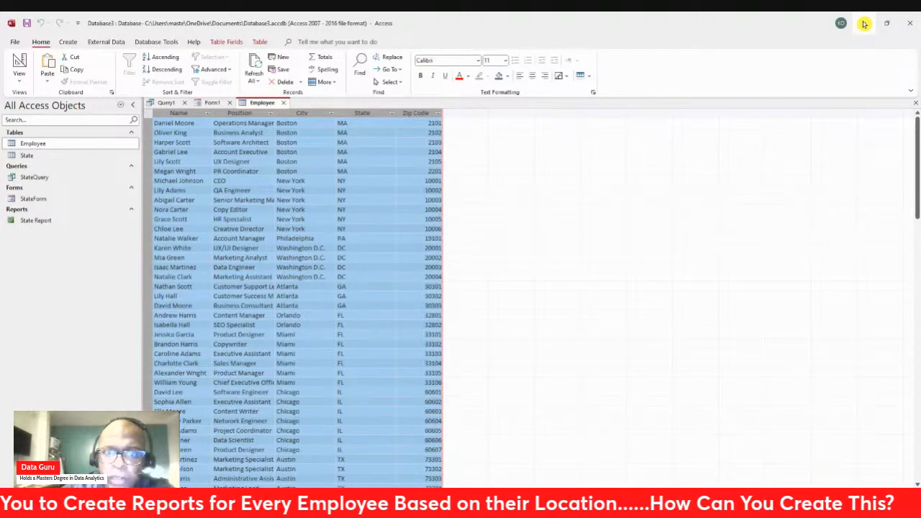
Step: Open StateForm, choose CA, and run both StateQuery and the State Report for that state, closing each result after viewing
{"action": "left_click", "coordinate": [45, 198]}
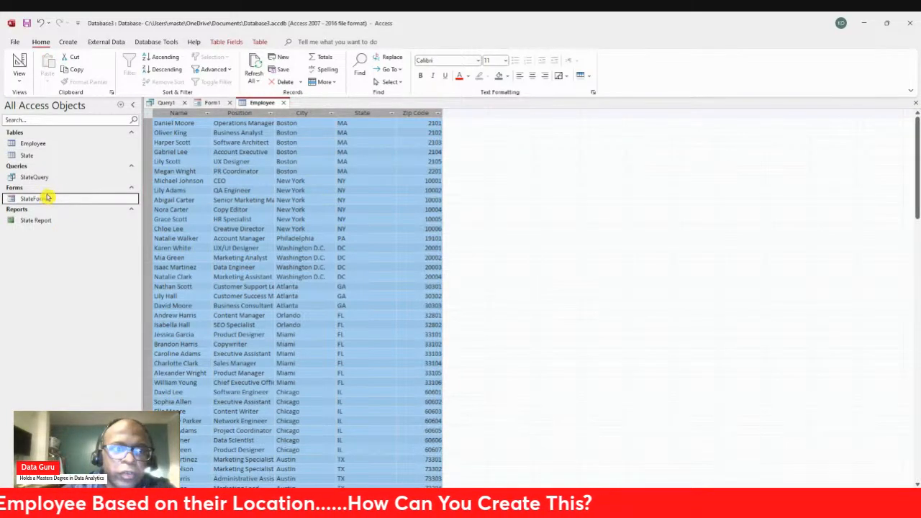
{"action": "double_click", "coordinate": [46, 198]}
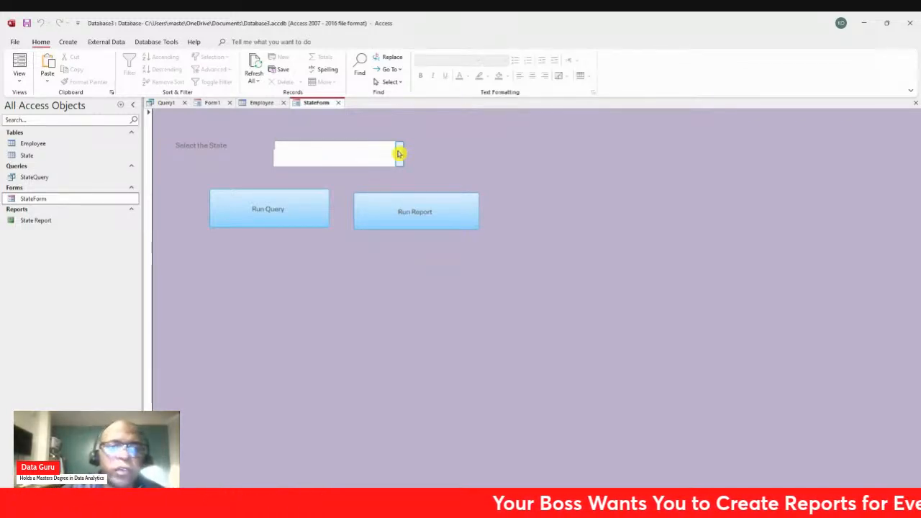
{"action": "left_click", "coordinate": [373, 220]}
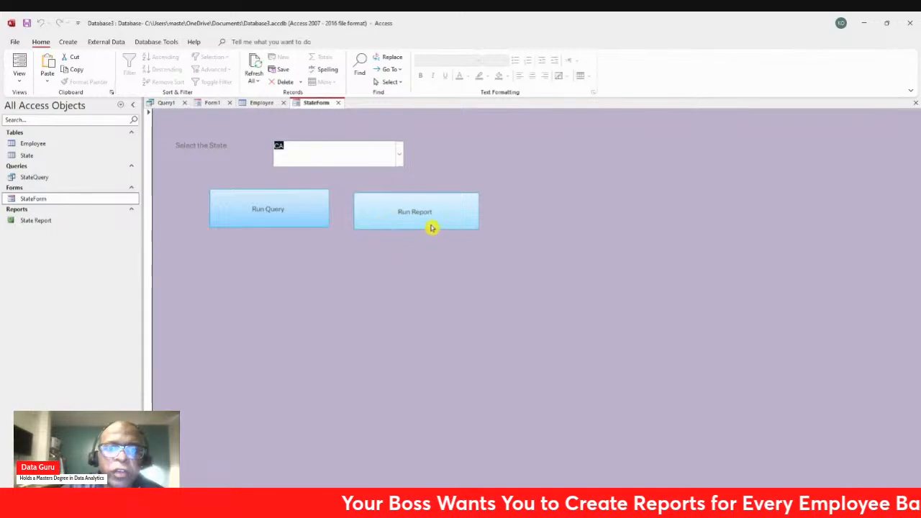
{"action": "left_click", "coordinate": [271, 203]}
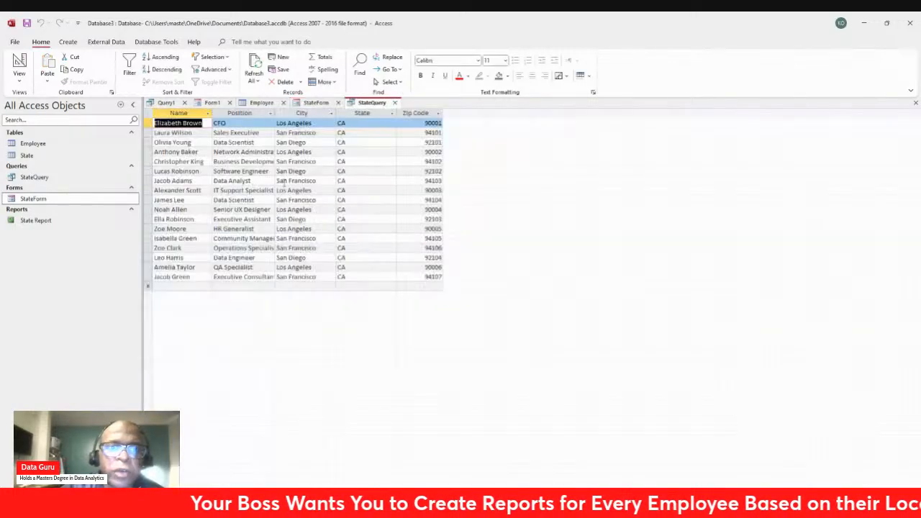
{"action": "left_click", "coordinate": [399, 104]}
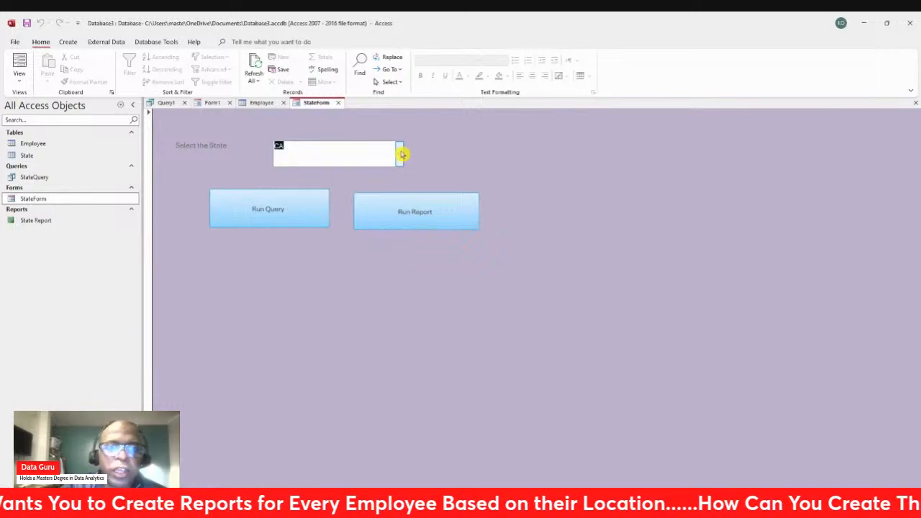
{"action": "left_click", "coordinate": [428, 205]}
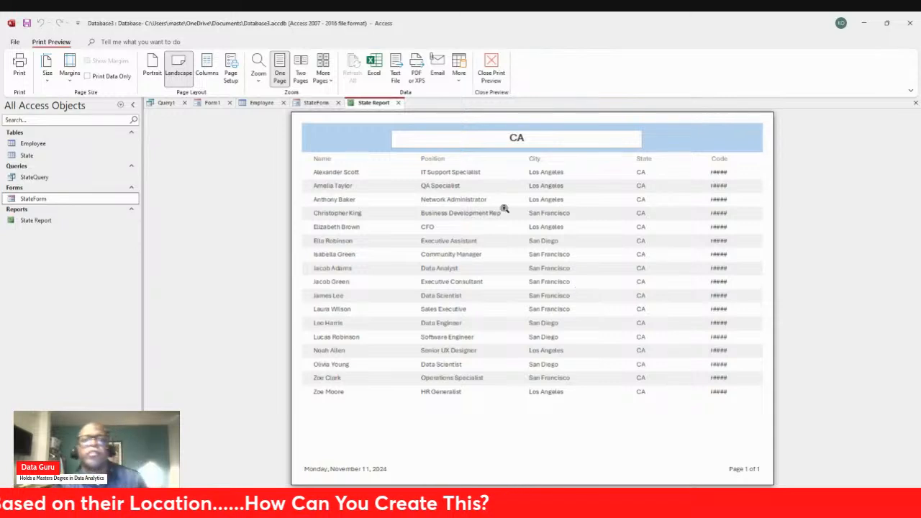
{"action": "left_click", "coordinate": [398, 102]}
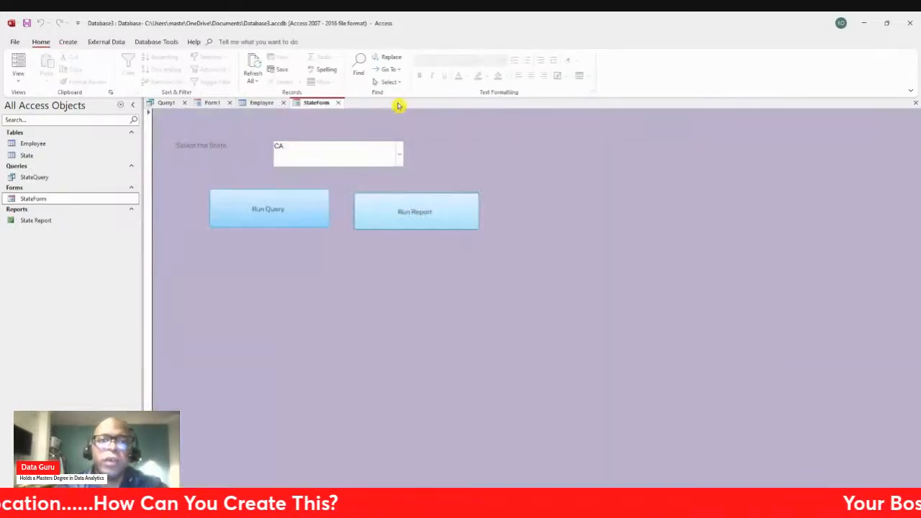